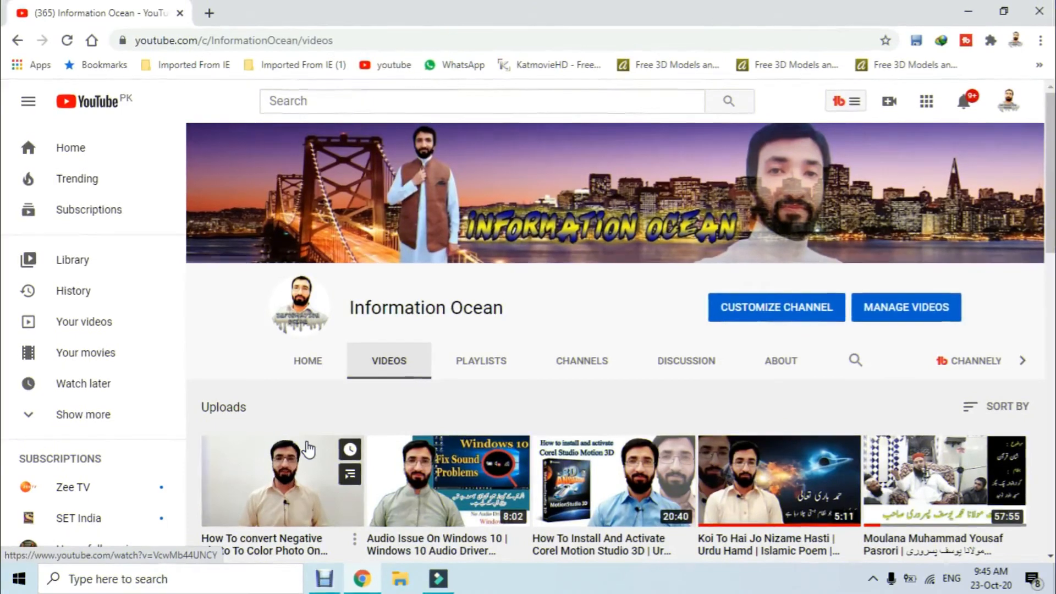
Switch to Filmora9 and review the project file commands and the media file import dialog.
left_click(439, 579)
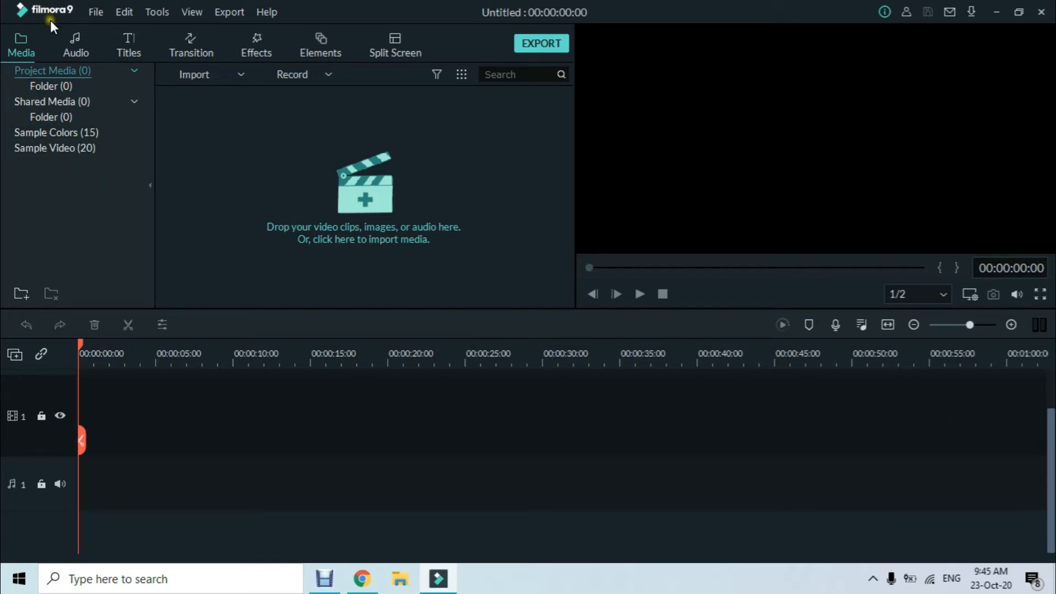
left_click(97, 12)
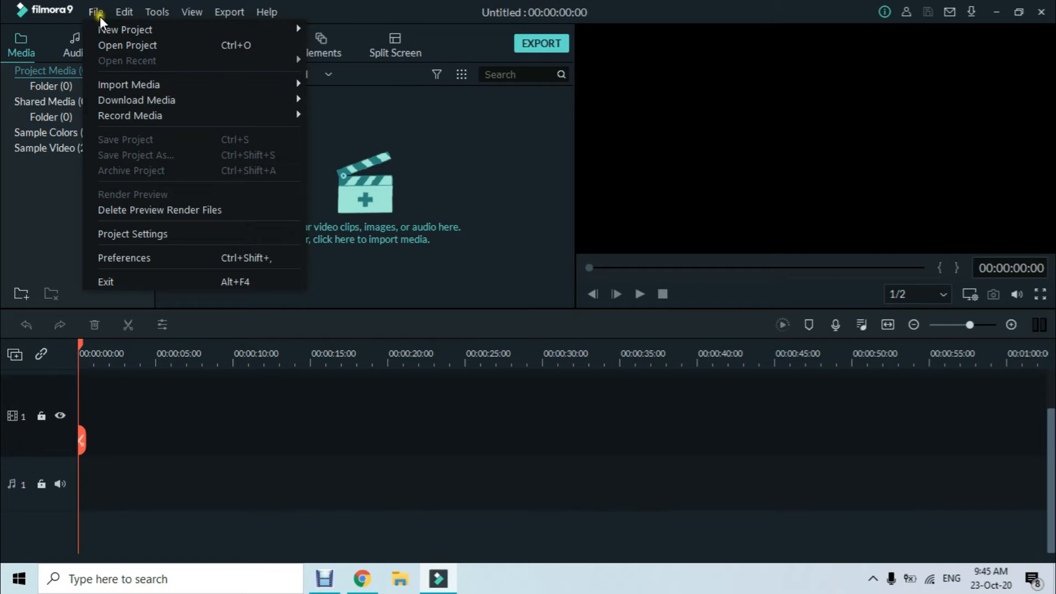
mouse_move(125, 26)
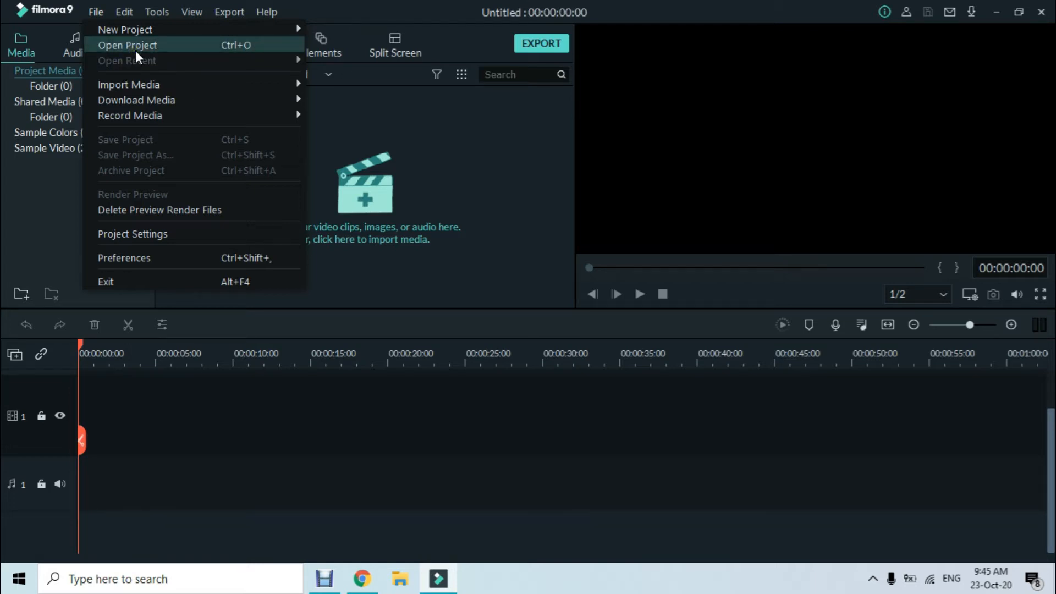
mouse_move(136, 90)
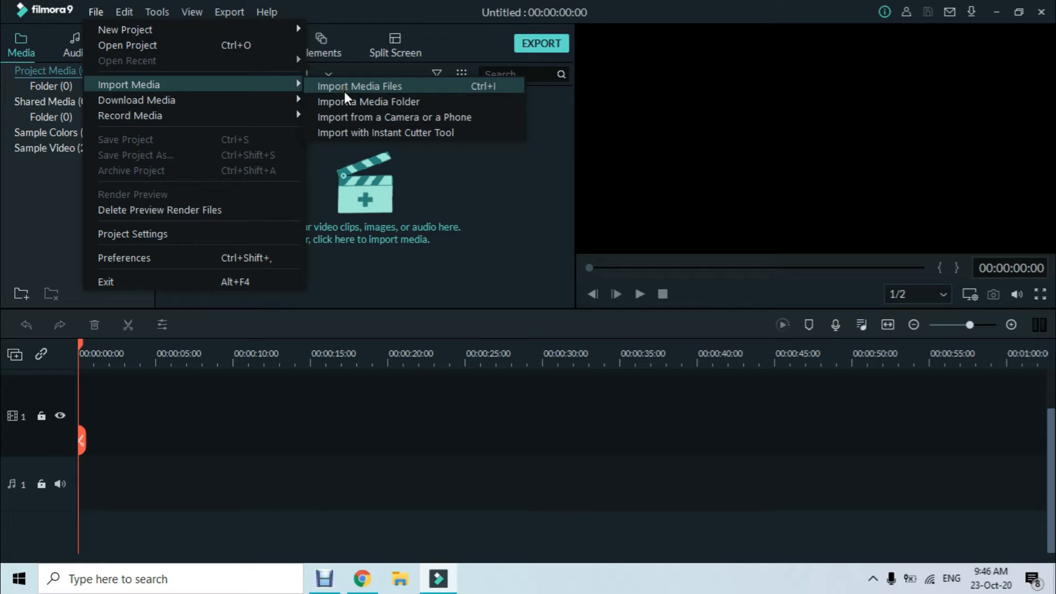
left_click(501, 240)
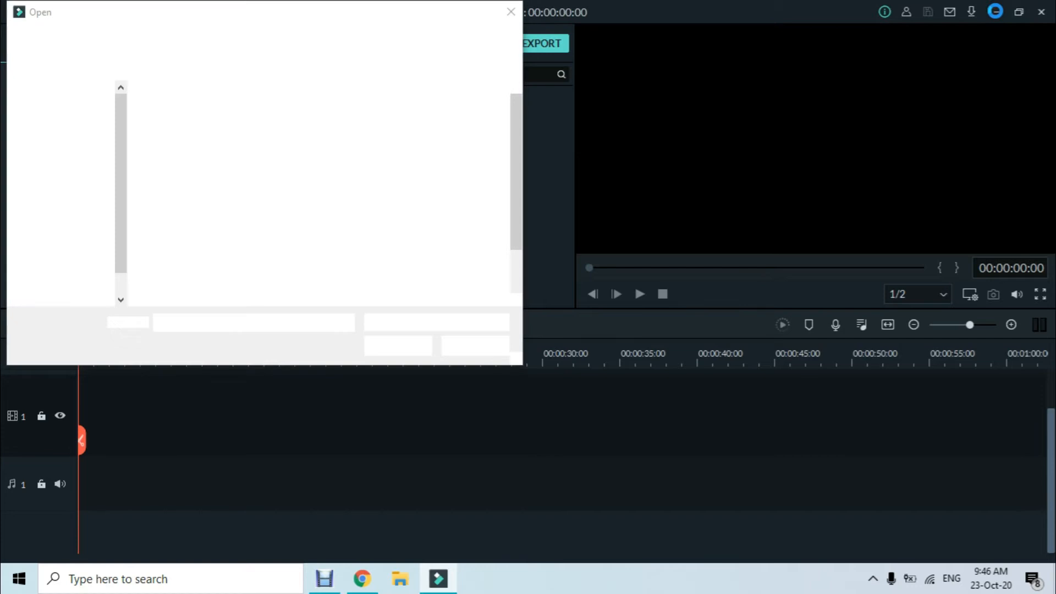
left_click(506, 12)
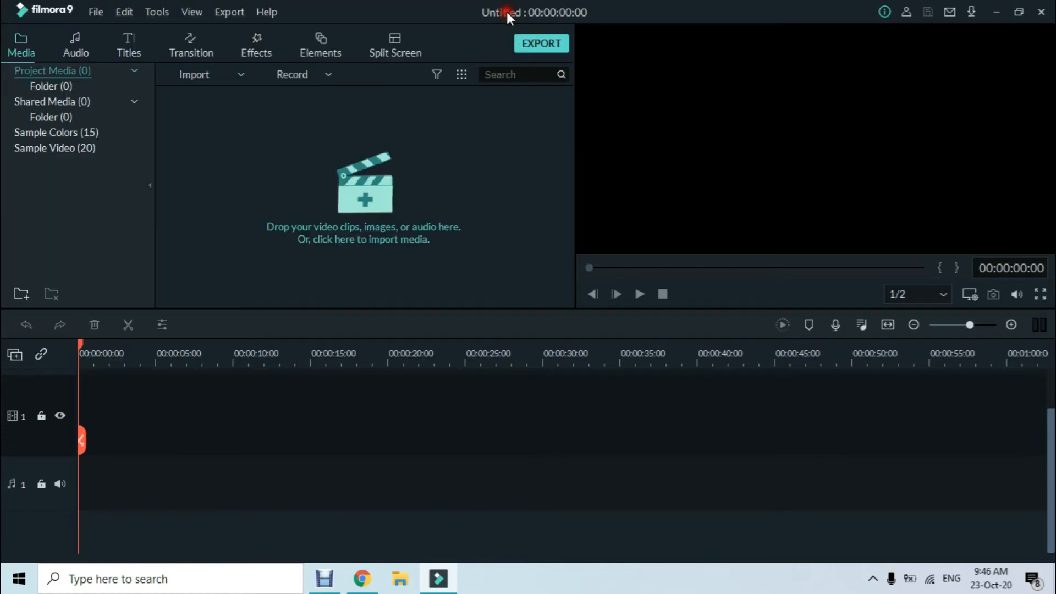
Add the image 20201010_194830 from the desktop to the project media folder in Filmora9.
left_click(991, 12)
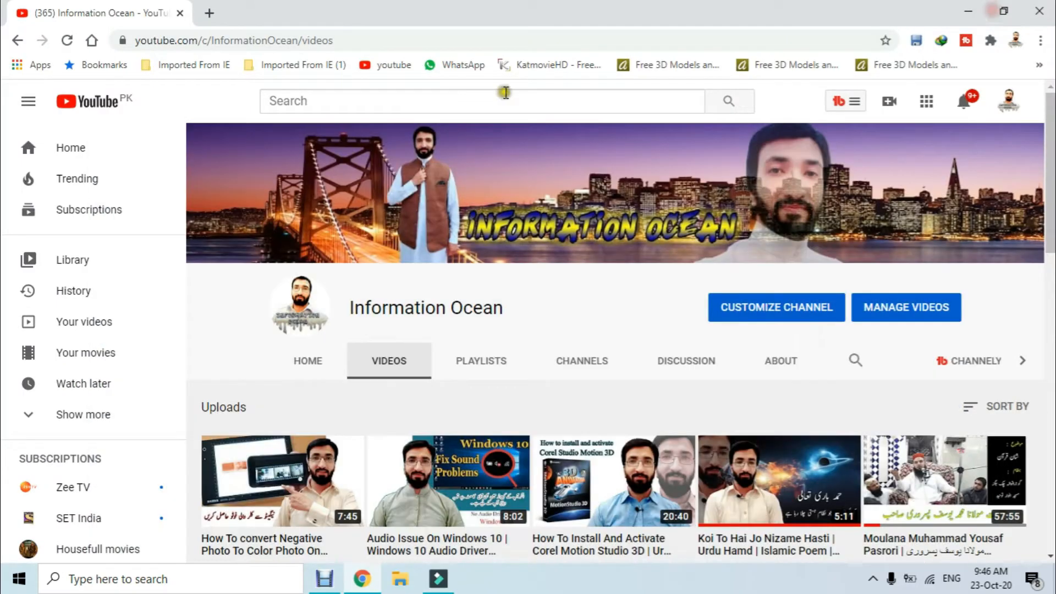
left_click(1034, 10)
left_click_drag(207, 118, 462, 194)
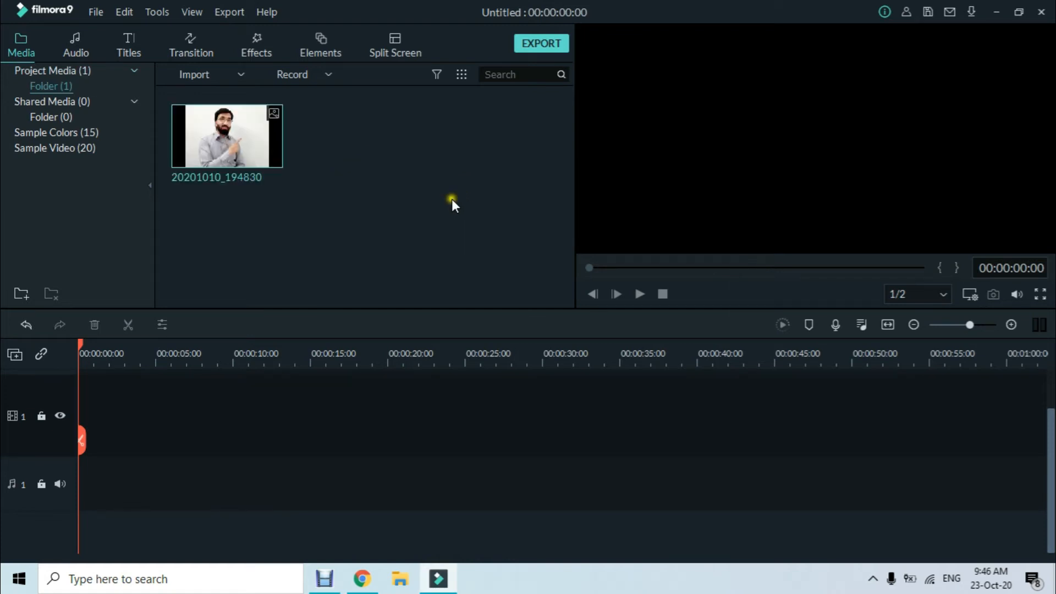
Examine the project saving, editing and help commands, and the undo and redo controls above the timeline.
left_click(97, 15)
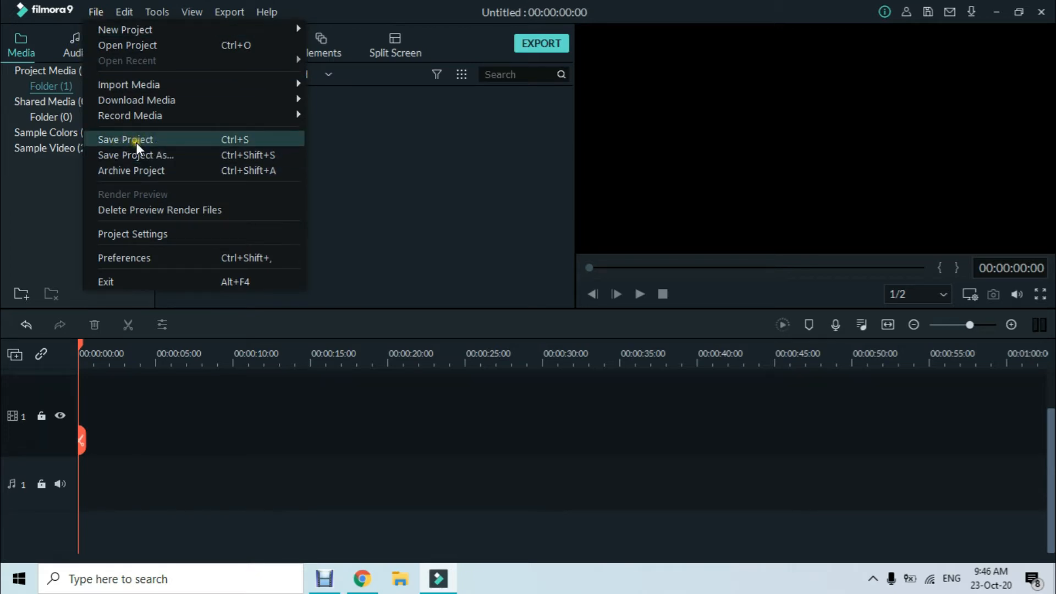
left_click(731, 6)
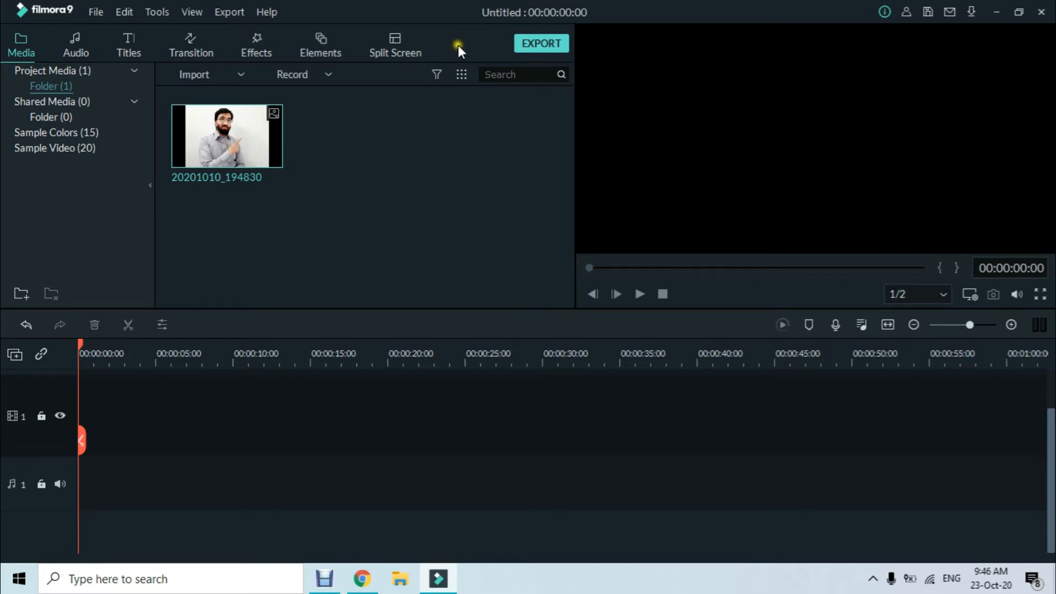
left_click(93, 11)
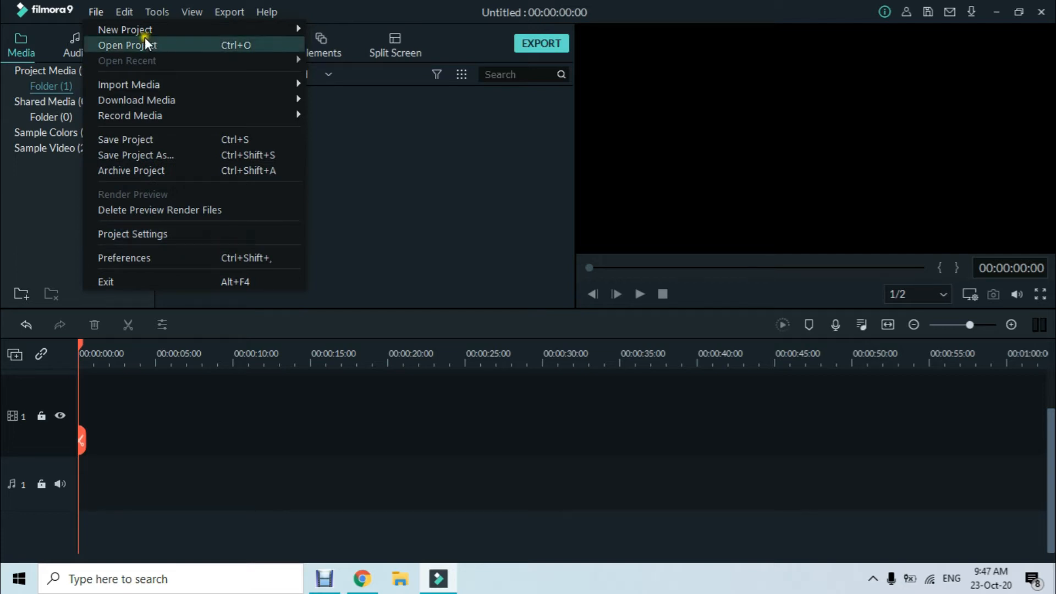
mouse_move(125, 12)
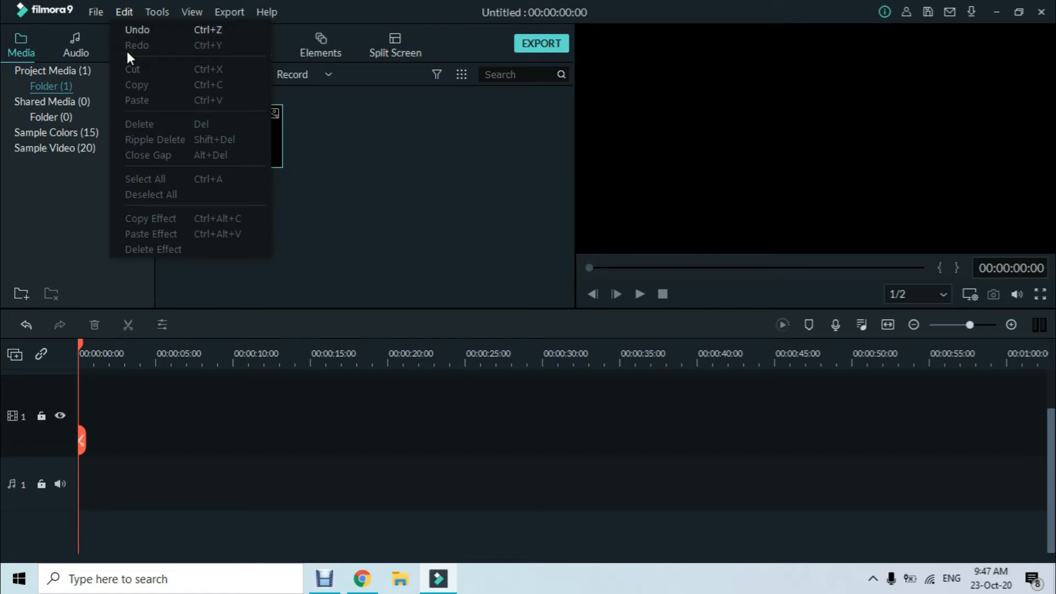
left_click(267, 11)
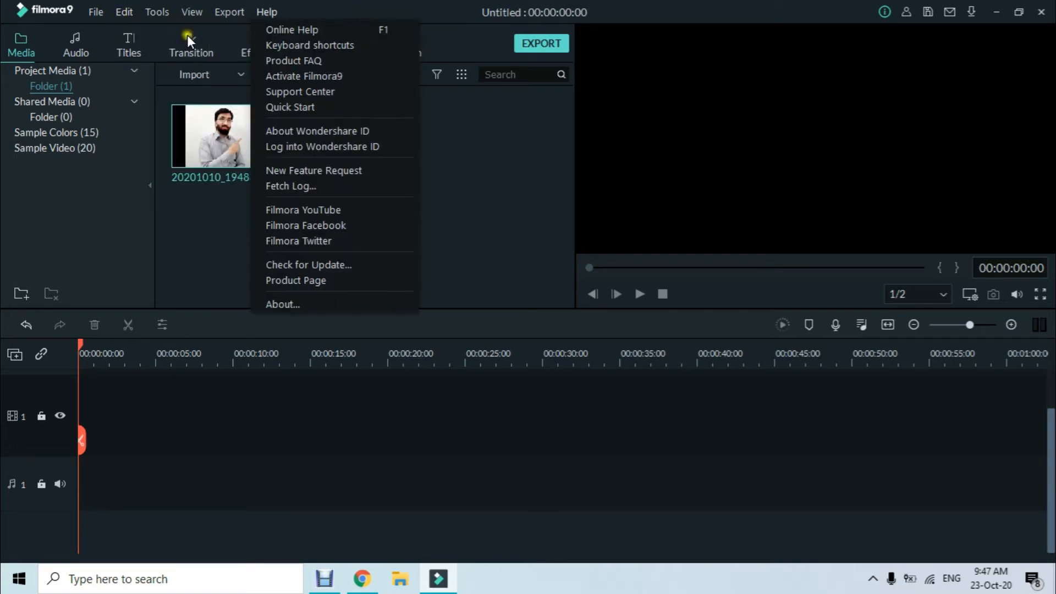
left_click(175, 440)
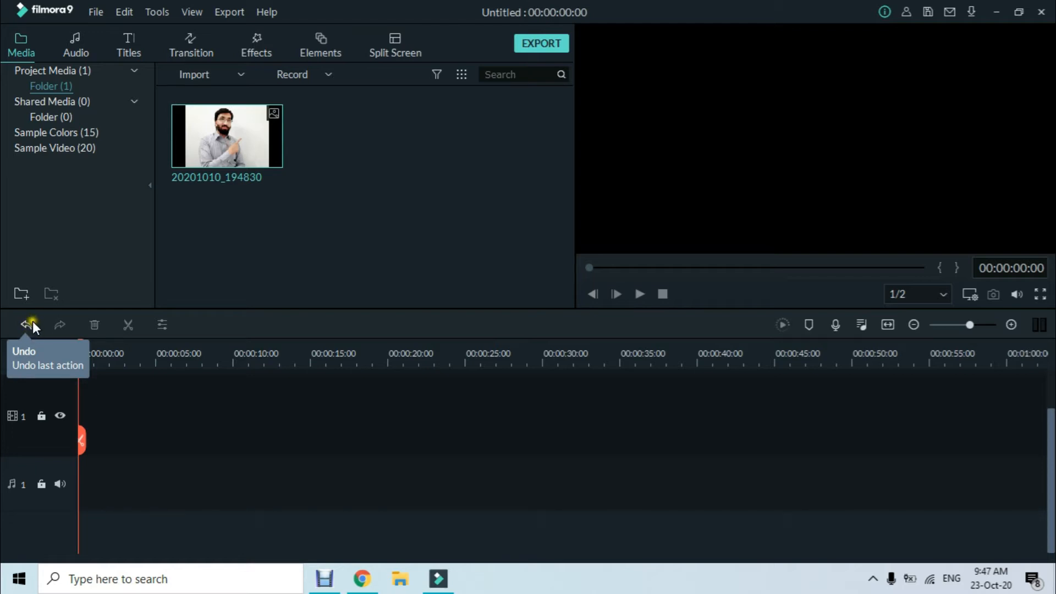
left_click(57, 326)
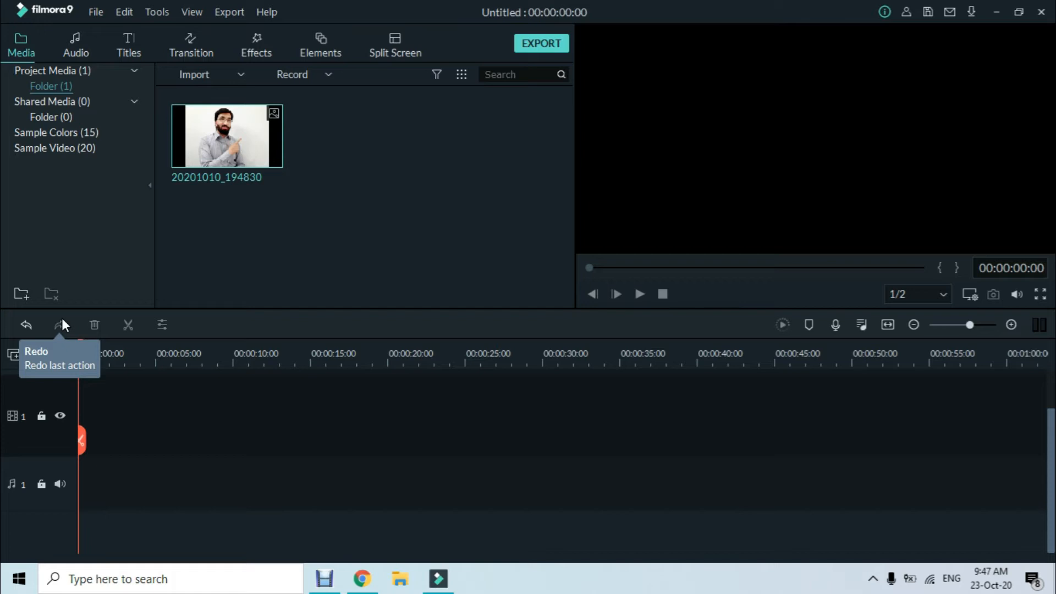
left_click(132, 11)
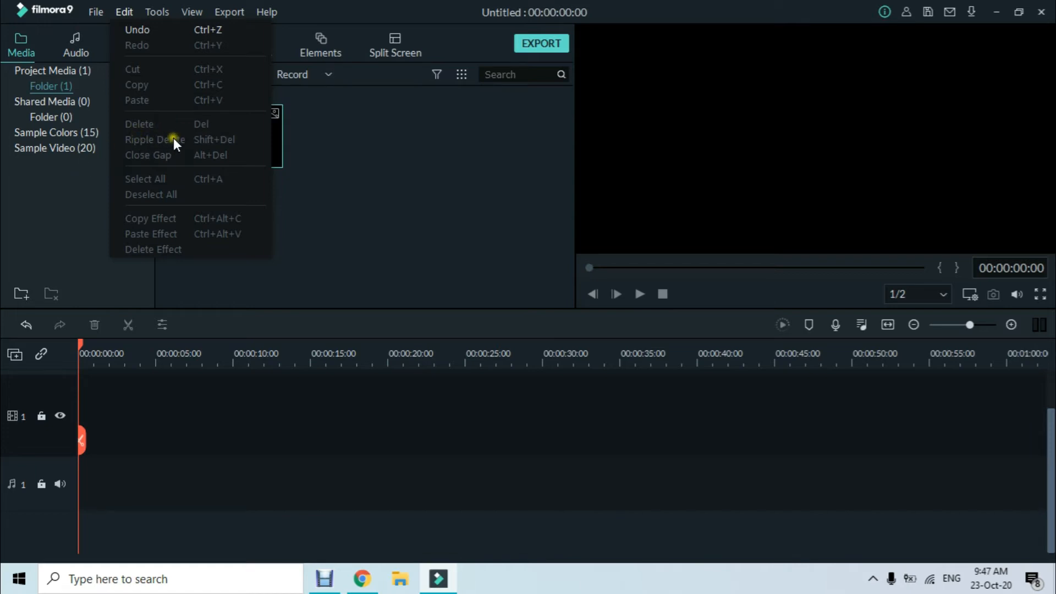
left_click(497, 194)
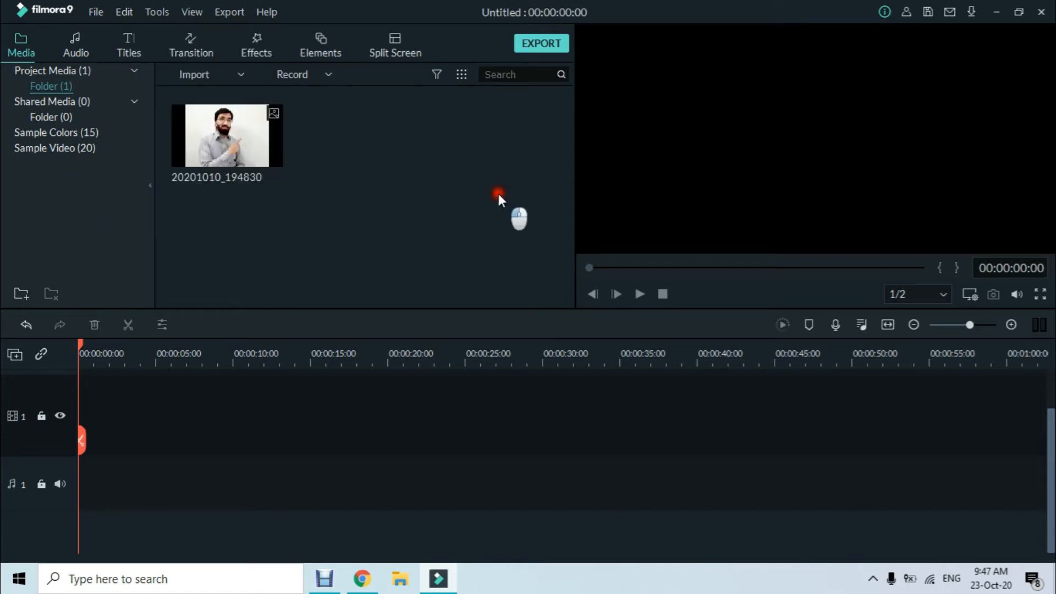
Add the image 20201011_162848 from the desktop to the project media folder.
left_click(993, 12)
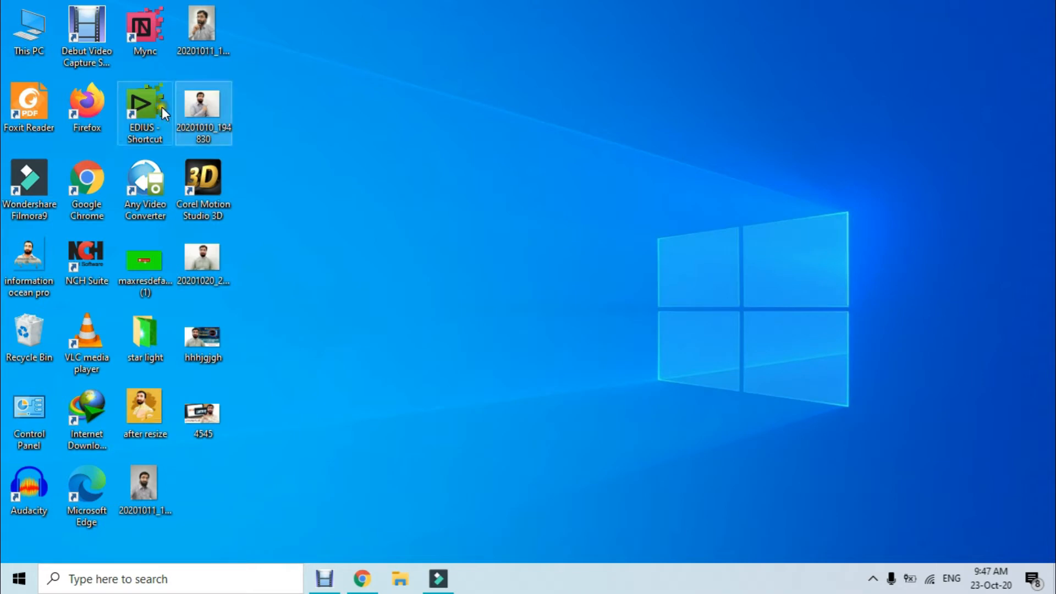
left_click(211, 21)
left_click_drag(210, 19, 497, 155)
Place 20201010_194830 at the start of video track 1 and 20201011_162848 at about 22 seconds, leaving a gap between them.
left_click_drag(251, 164, 80, 471)
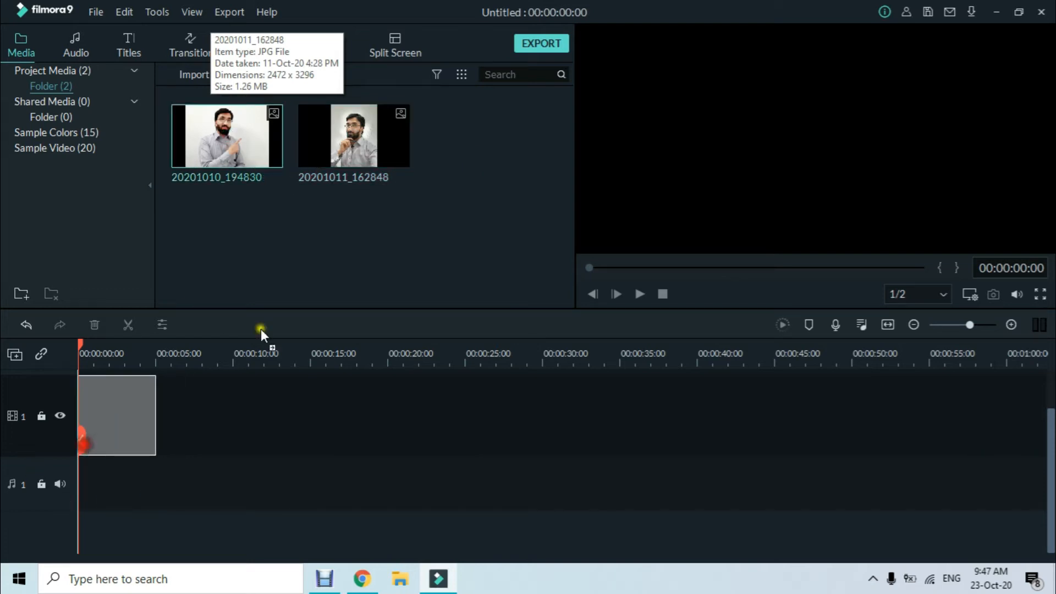
left_click_drag(352, 150, 424, 448)
left_click(495, 514)
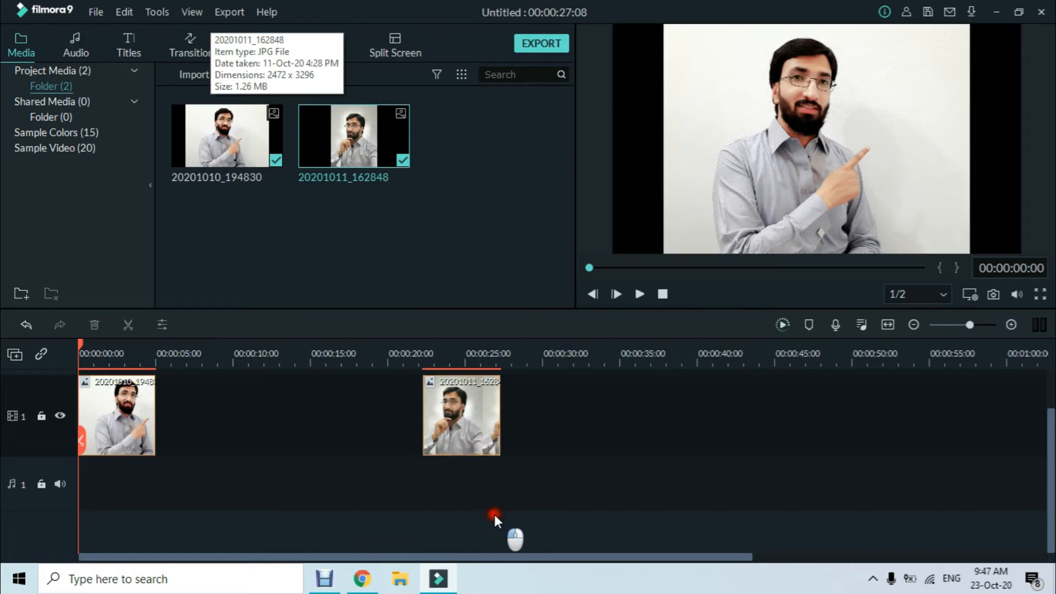
Ripple delete the empty gap between the two image clips on video track 1, and undo the deletion.
left_click(198, 427)
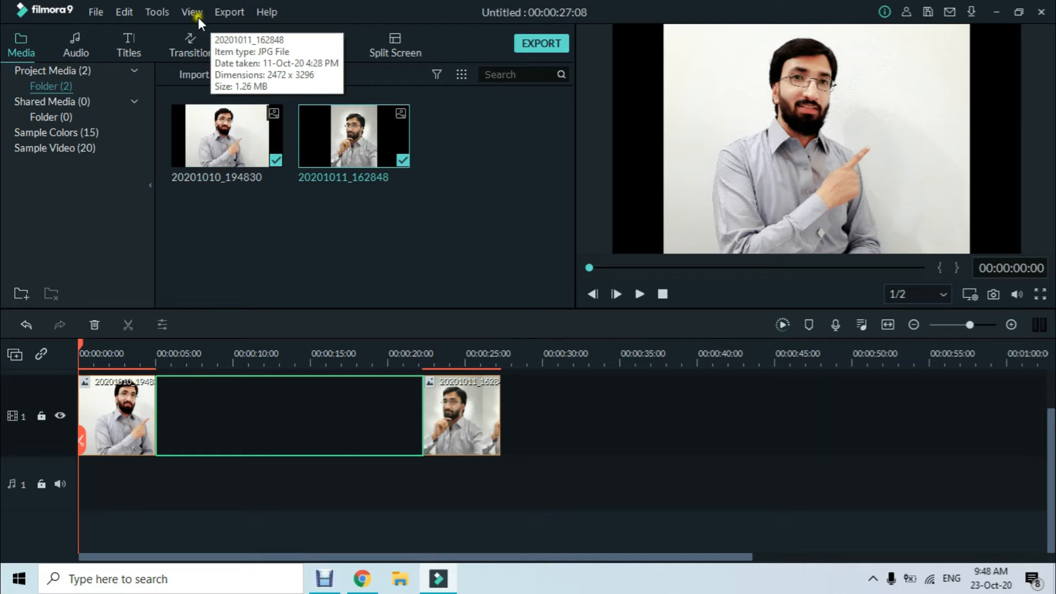
left_click(125, 12)
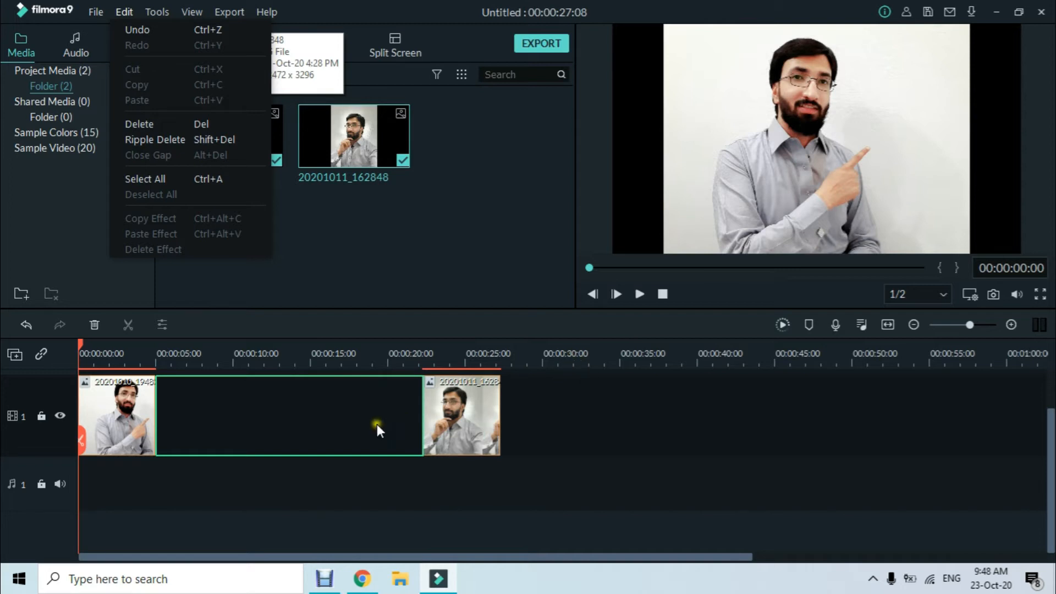
right_click(332, 415)
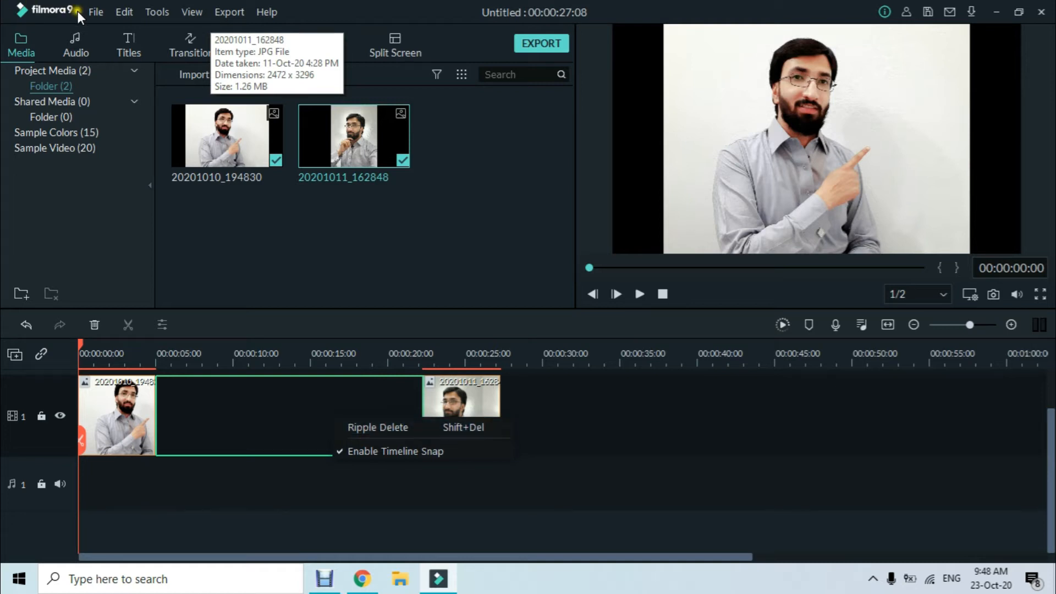
left_click(132, 12)
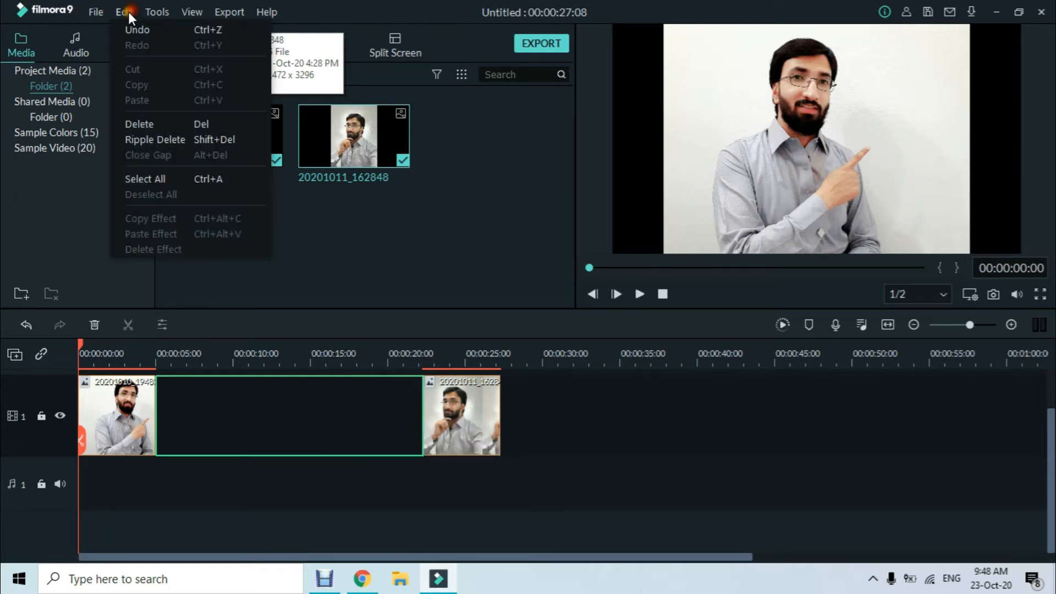
left_click(155, 139)
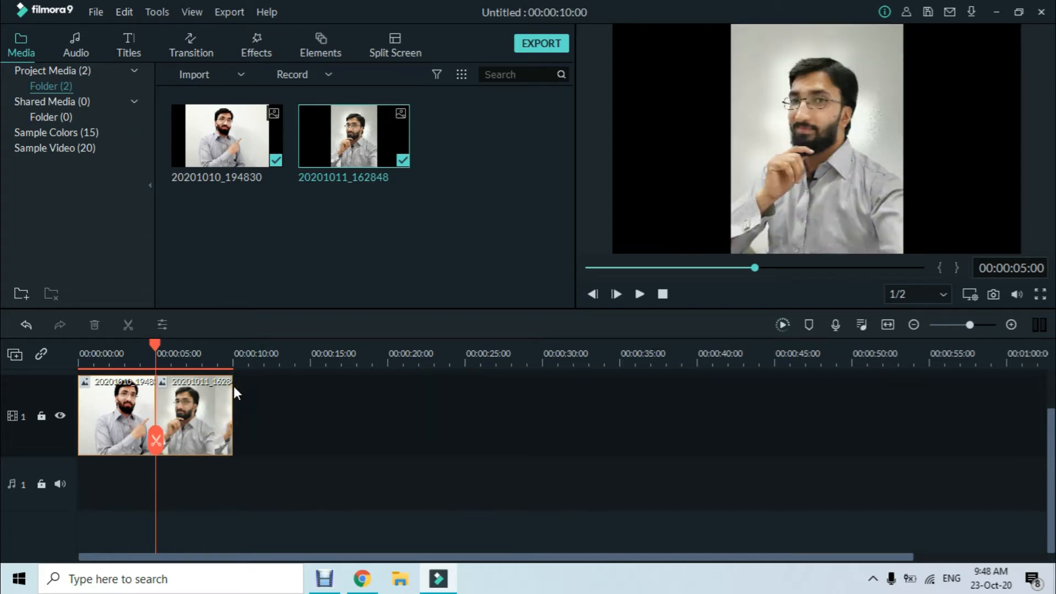
left_click(26, 324)
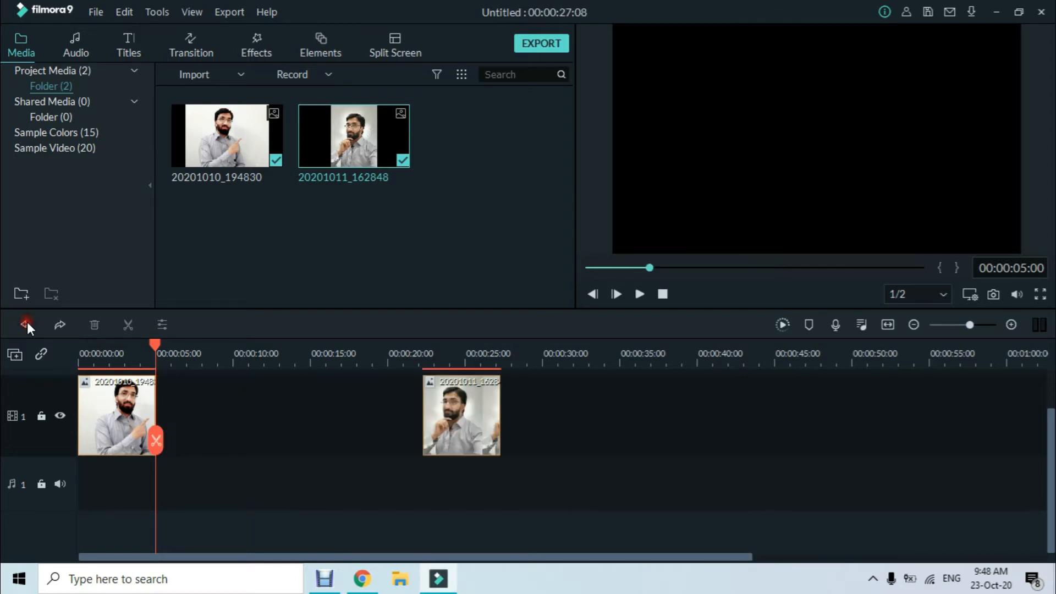
Repeat the ripple delete on the gap between the two clips and undo it again.
left_click(343, 420)
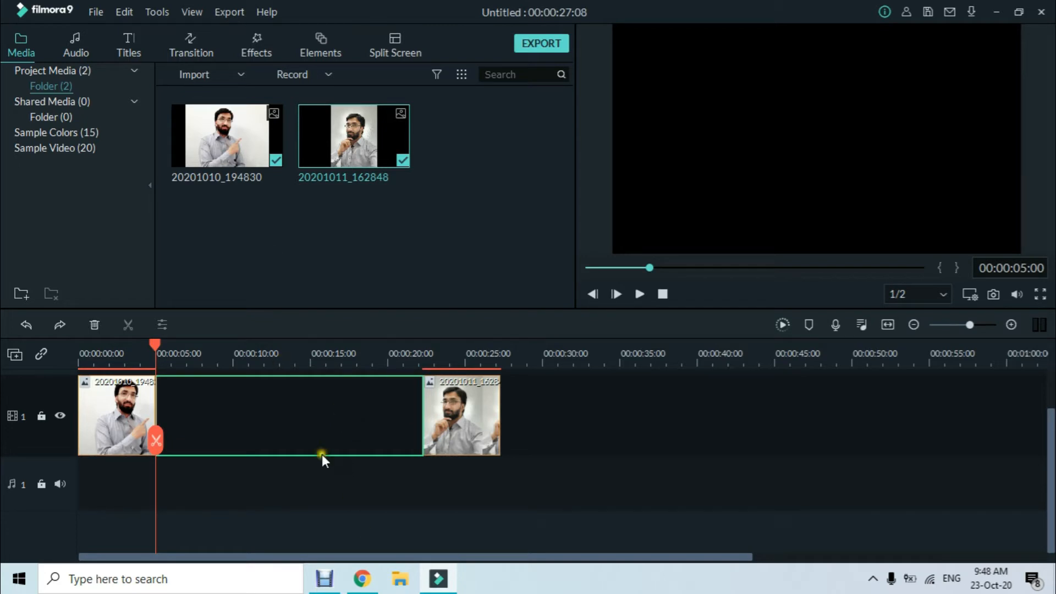
right_click(352, 443)
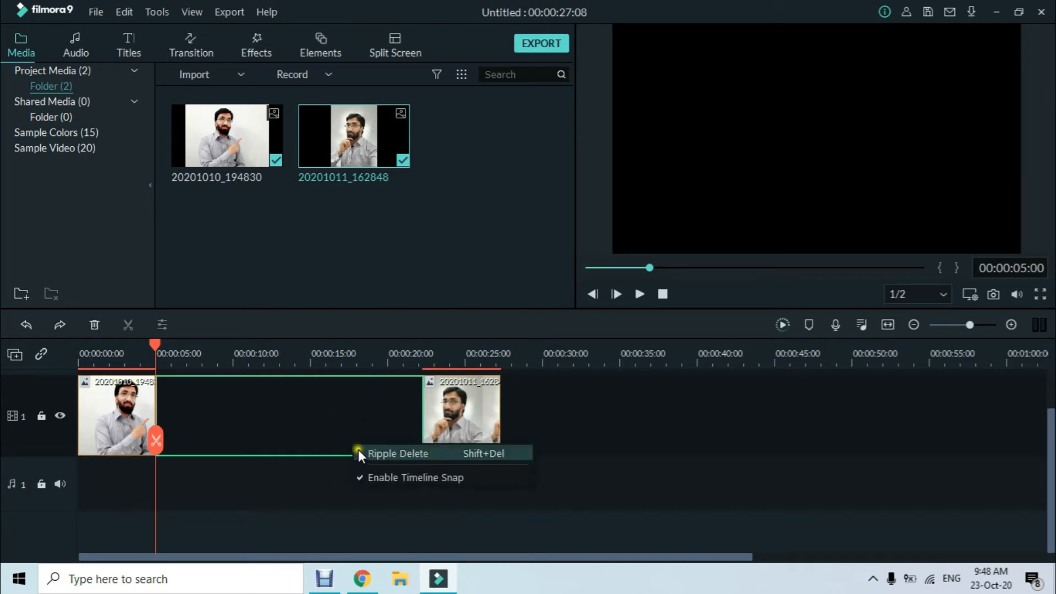
left_click(398, 453)
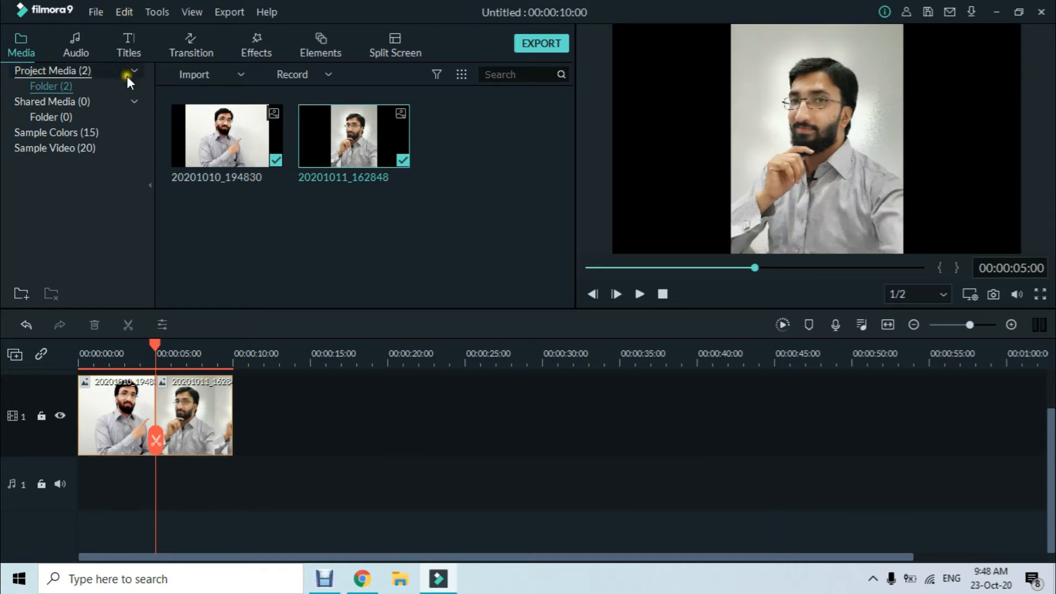
key("ctrl+z")
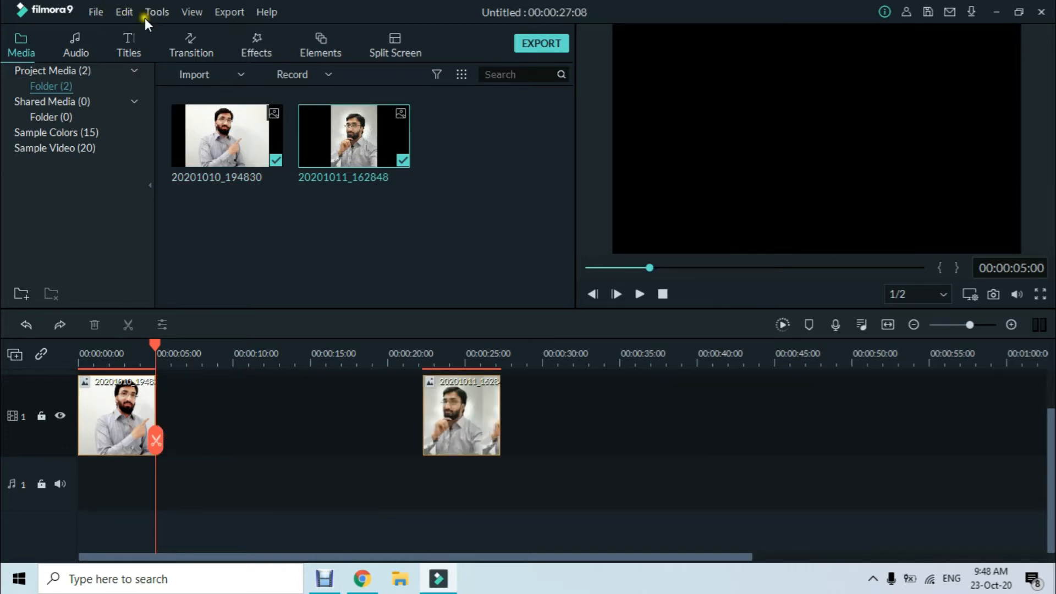
Review the editing commands, select all clips on the timeline, and clear the selection.
left_click(122, 17)
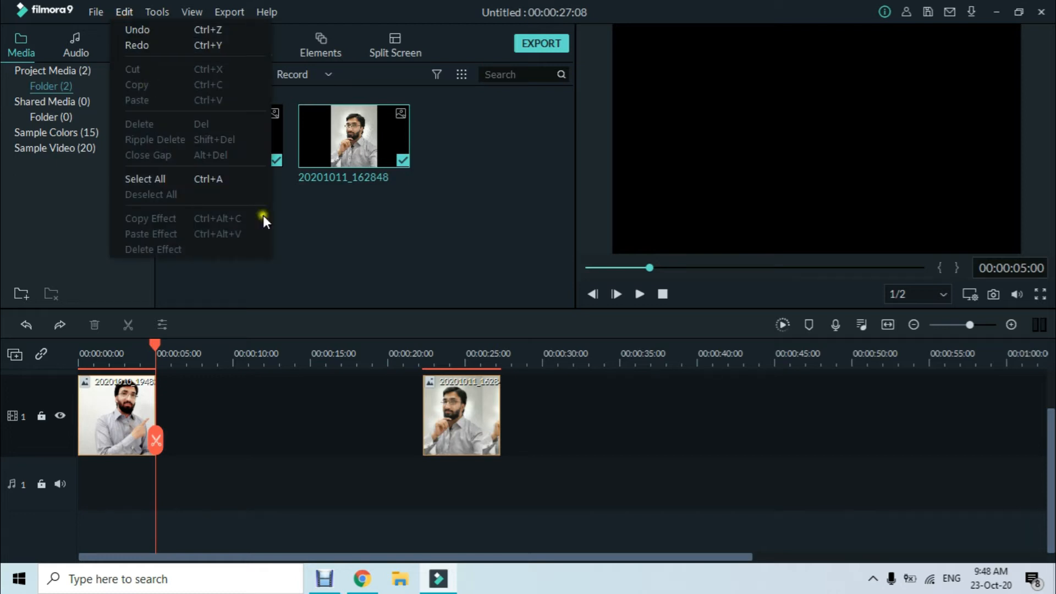
left_click(314, 441)
left_click(575, 411)
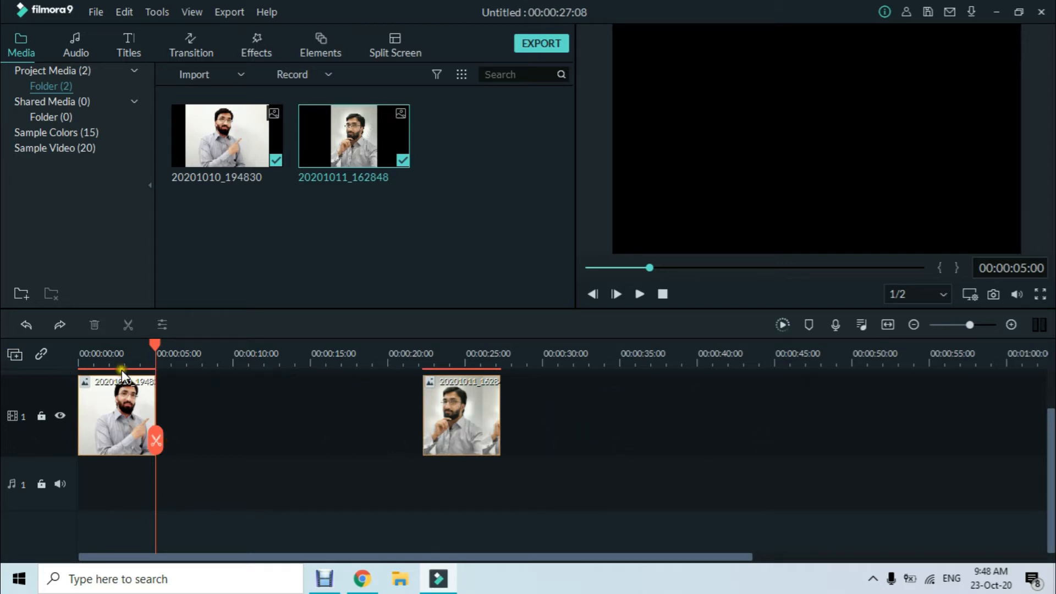
key("ctrl+a")
left_click(375, 426)
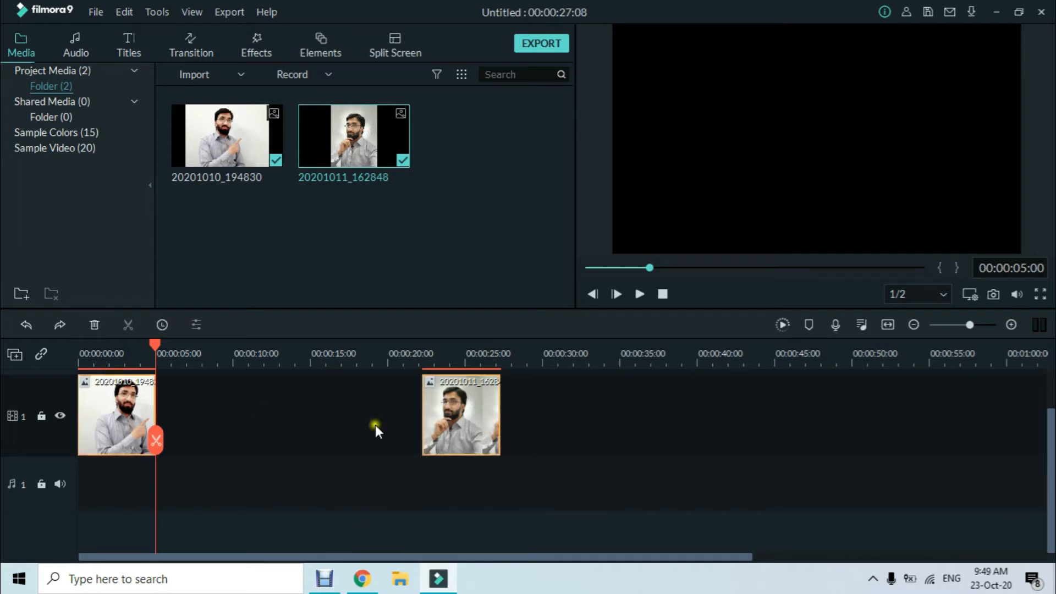
left_click(543, 412)
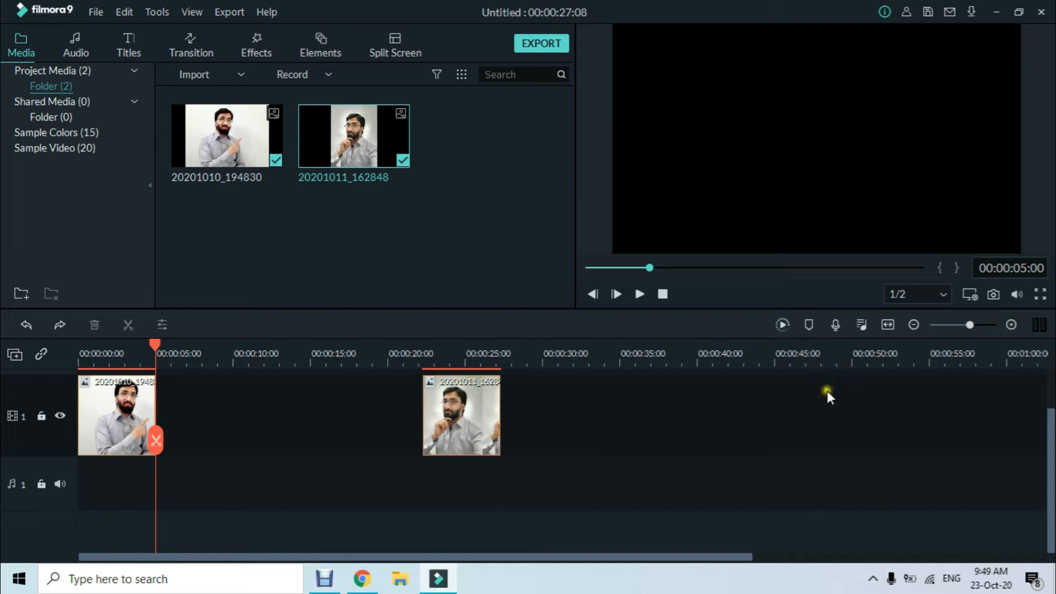
left_click(935, 410)
Look at the clip tools for splitting, cropping to fit, setting duration and grouping.
left_click(165, 14)
left_click(182, 11)
mouse_move(163, 11)
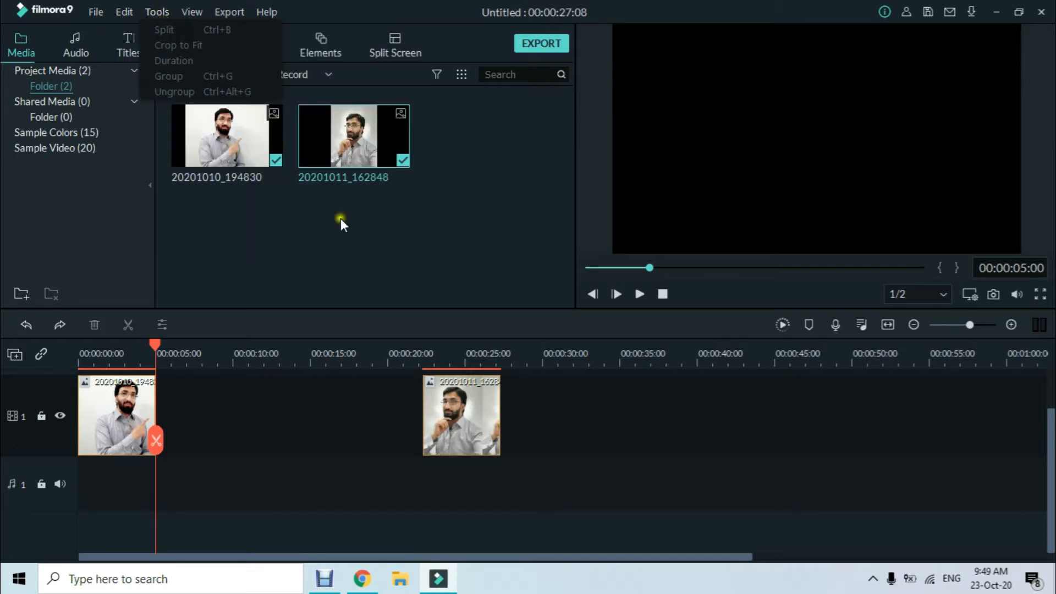
Apply Crop to Fit to the second image clip and place the playhead at 00:00:25:07 to preview it.
left_click(467, 391)
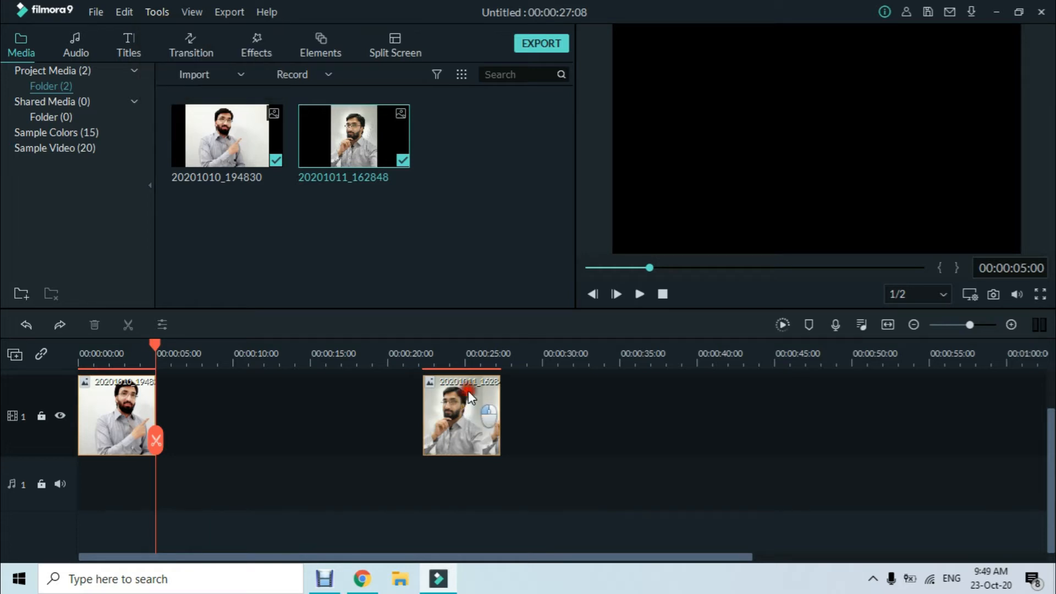
left_click(467, 390)
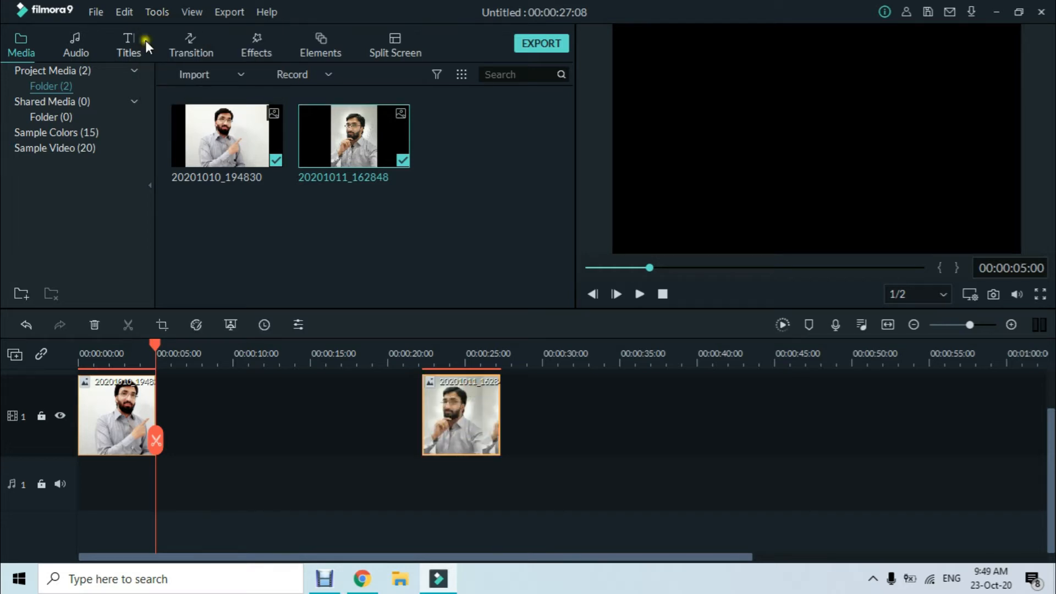
left_click(153, 10)
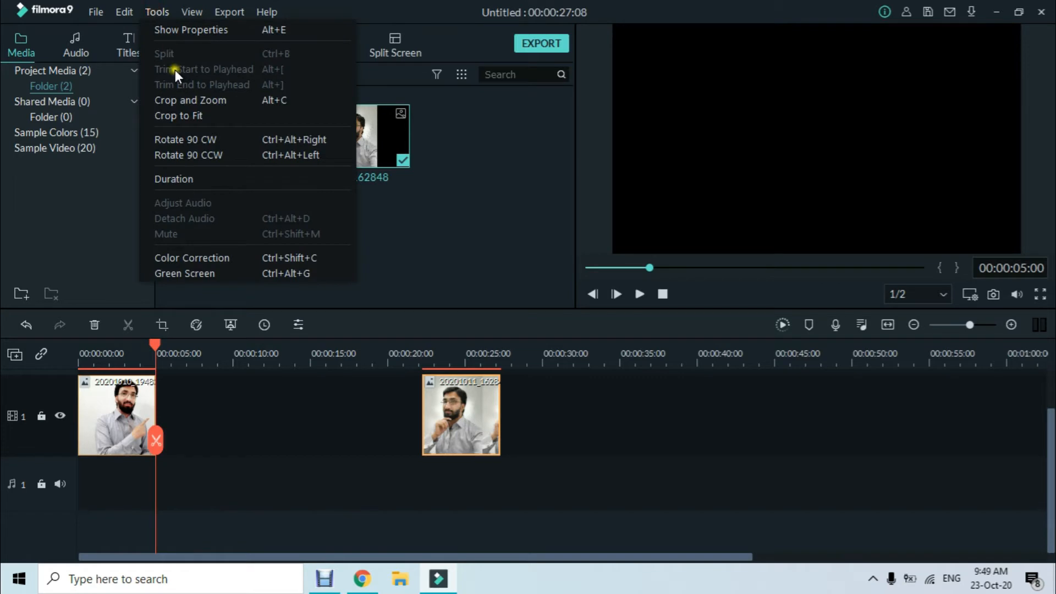
left_click(189, 115)
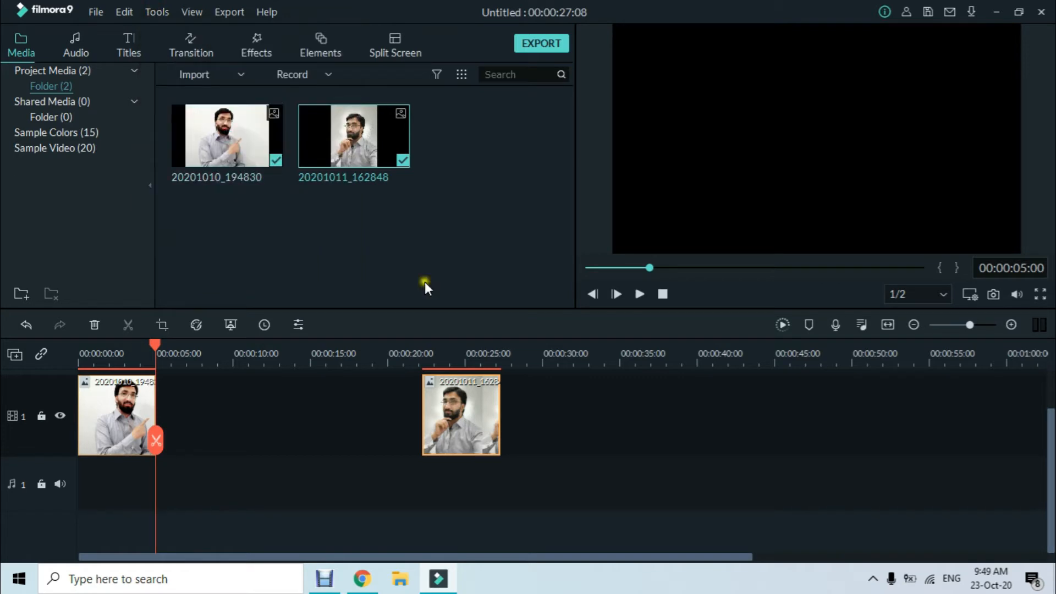
left_click(469, 354)
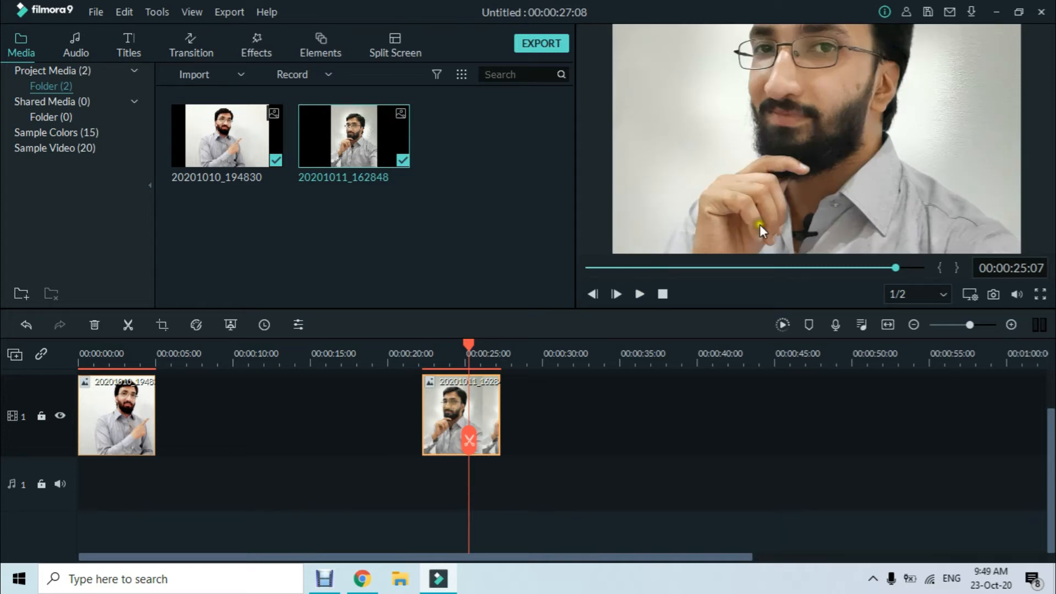
mouse_move(793, 126)
left_mouse_down()
mouse_move(806, 170)
mouse_move(795, 60)
mouse_move(789, 107)
left_mouse_up()
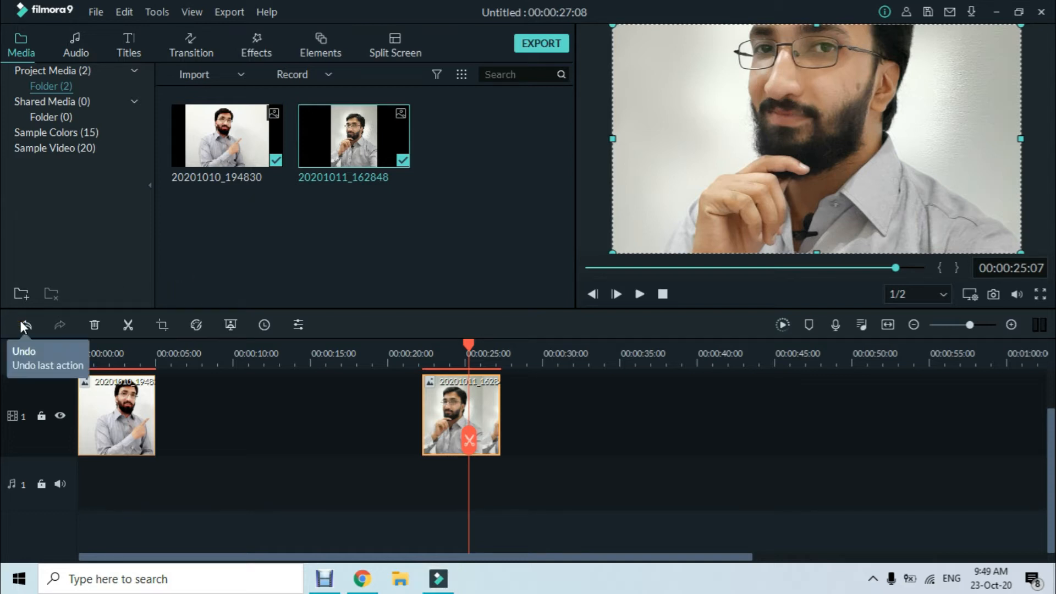
Undo the Crop to Fit change on the second image clip.
left_click(23, 323)
left_click(25, 326)
left_click(25, 325)
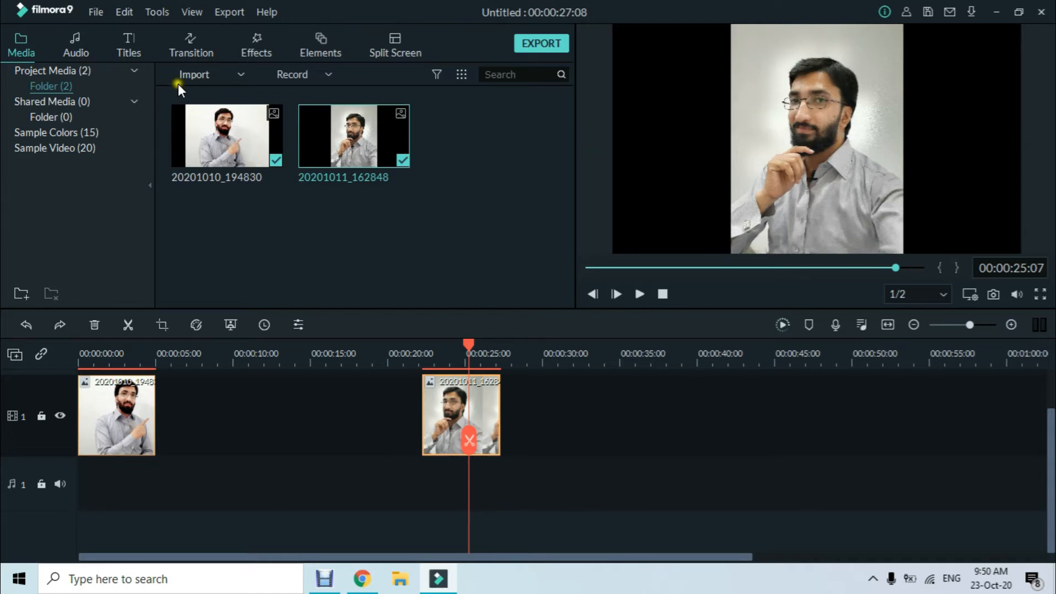
Rotate the second image clip 90 degrees clockwise four times to complete a full turn.
left_click(160, 11)
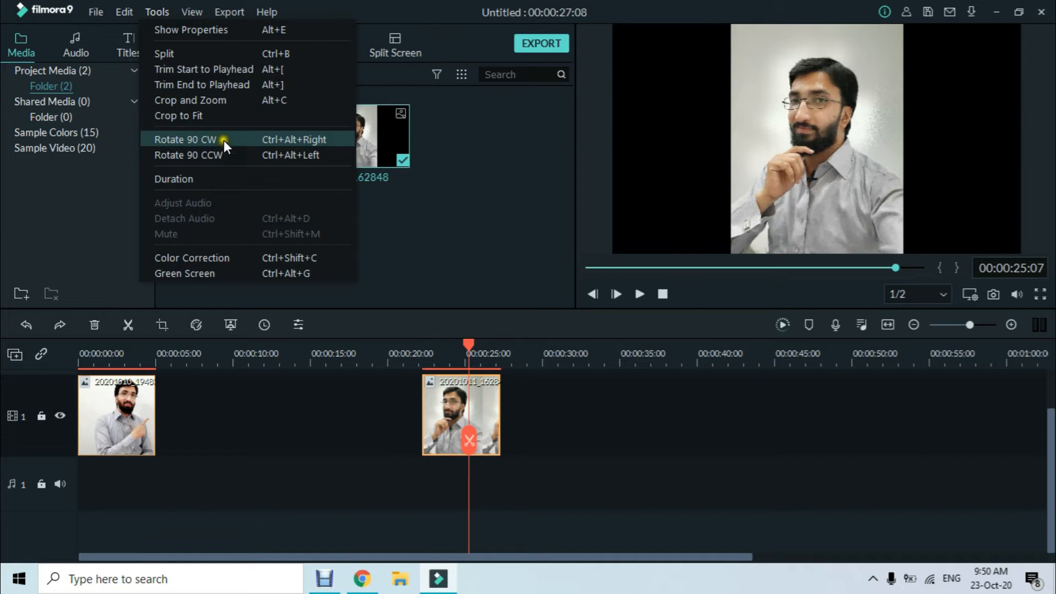
left_click(190, 140)
left_click(164, 12)
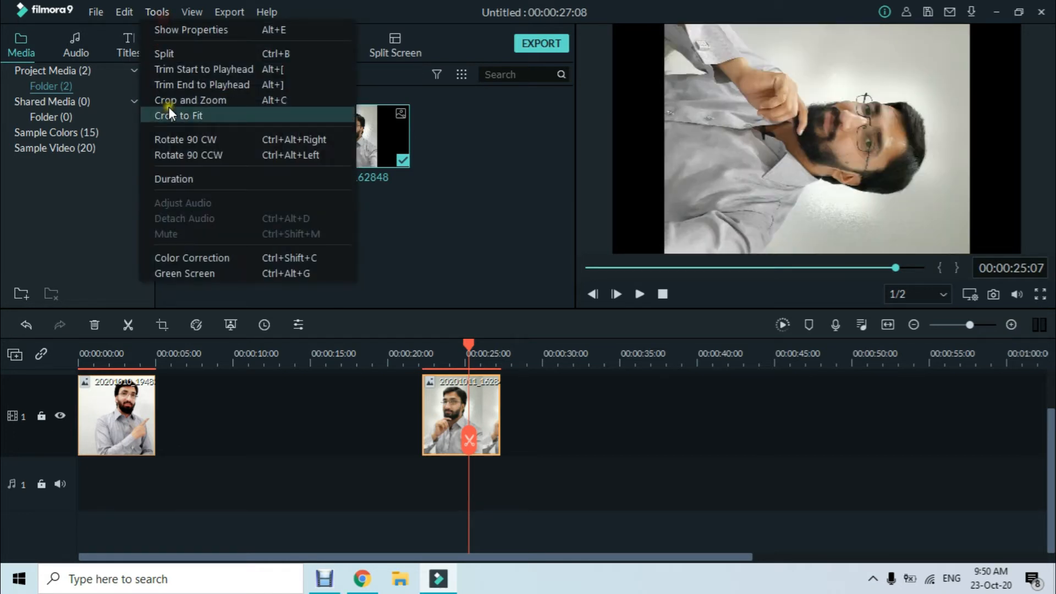
left_click(187, 137)
left_click(151, 13)
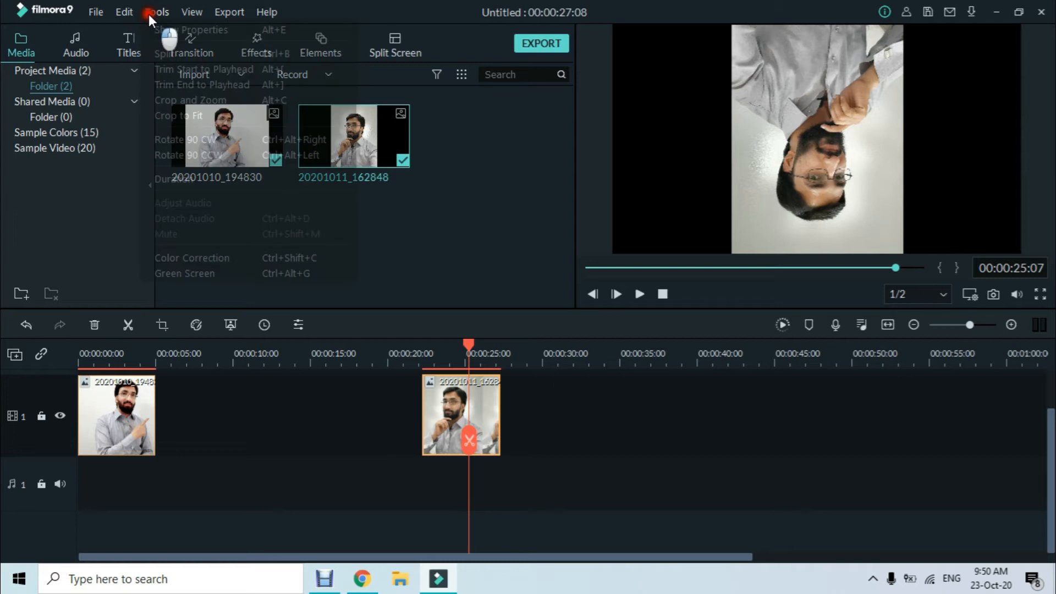
left_click(181, 140)
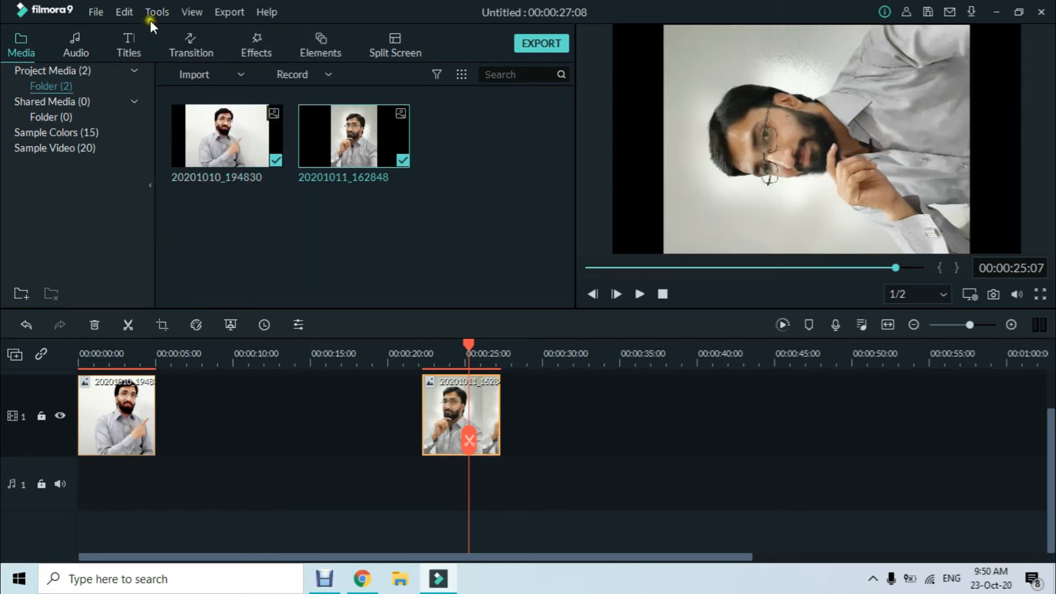
left_click(162, 14)
left_click(181, 136)
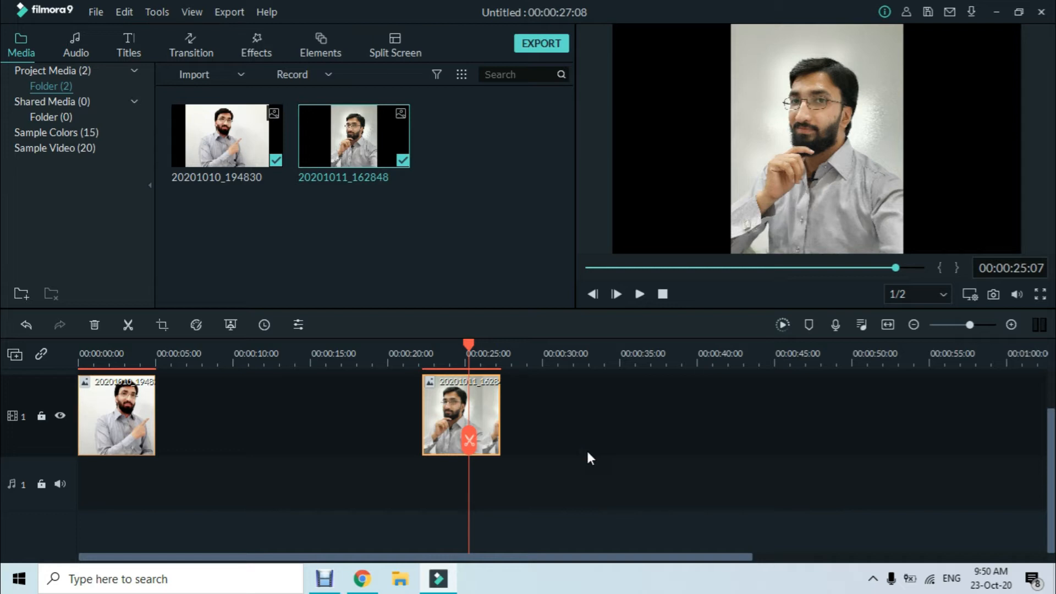
Look over the view and playback commands, and briefly play and stop the timeline preview.
left_click(199, 11)
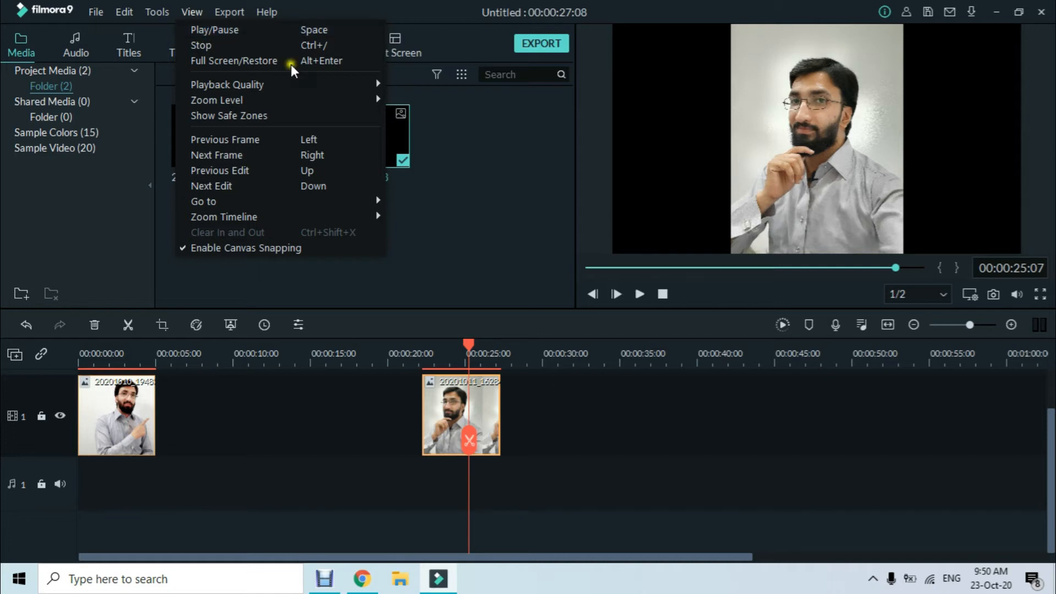
left_click(643, 293)
left_click(644, 293)
left_click(663, 293)
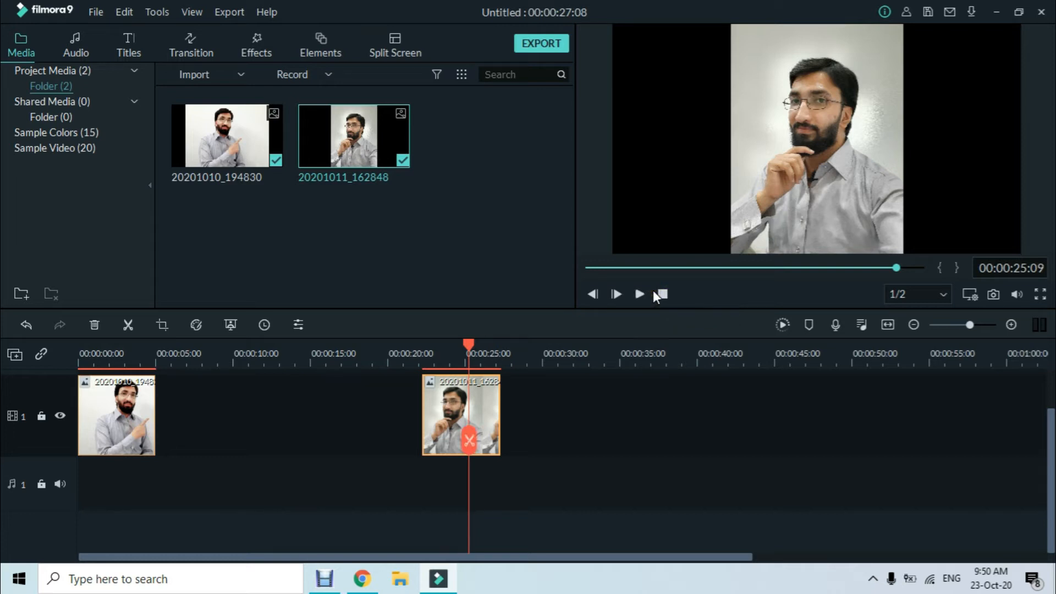
left_click(186, 11)
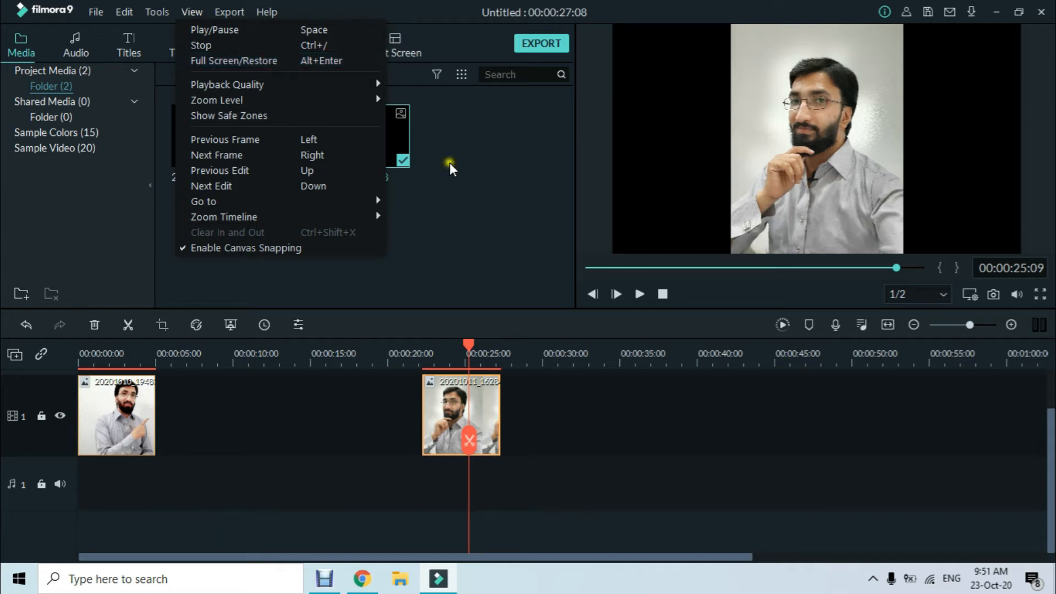
left_click(618, 2)
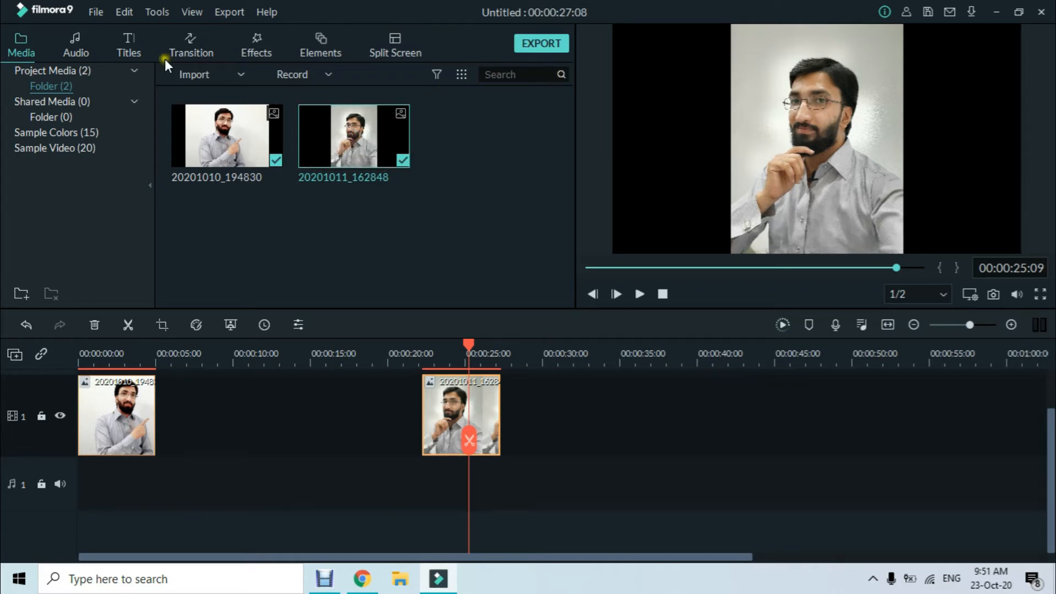
Set the preview's zoom level to 75% and return it to Fit.
left_click(182, 7)
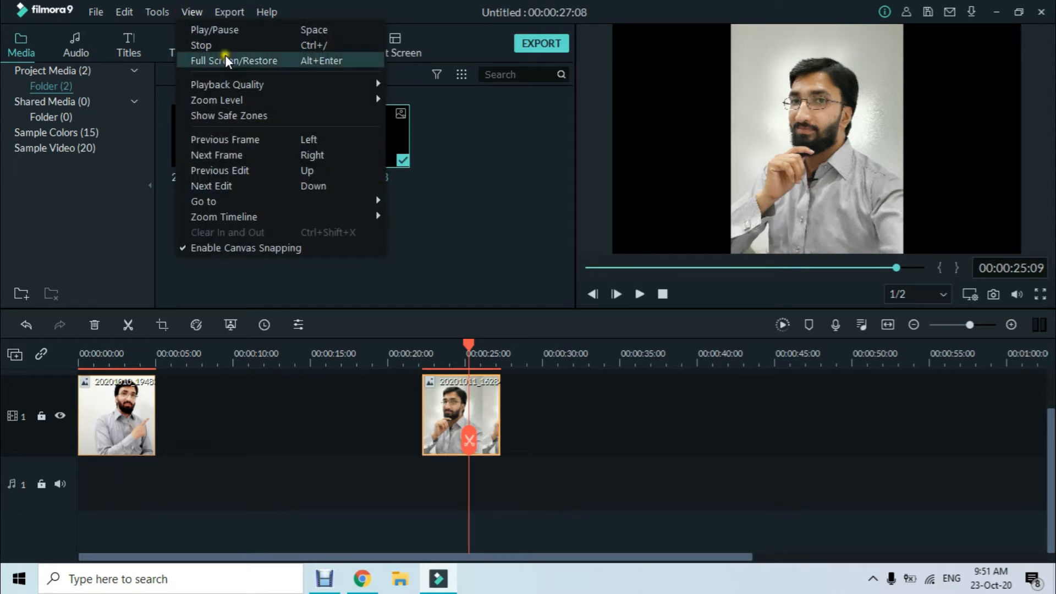
mouse_move(292, 100)
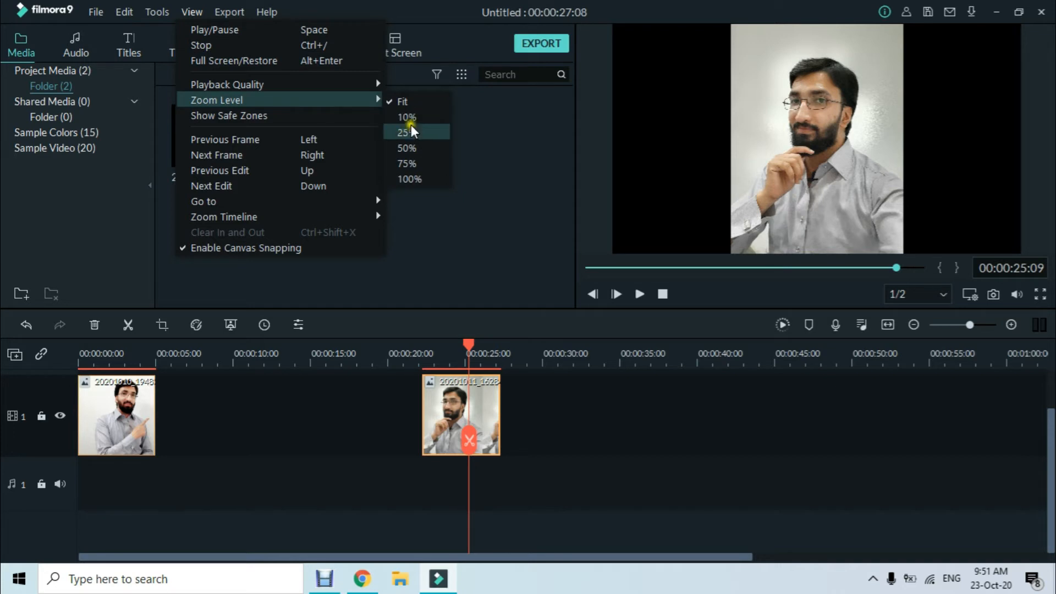
left_click(413, 163)
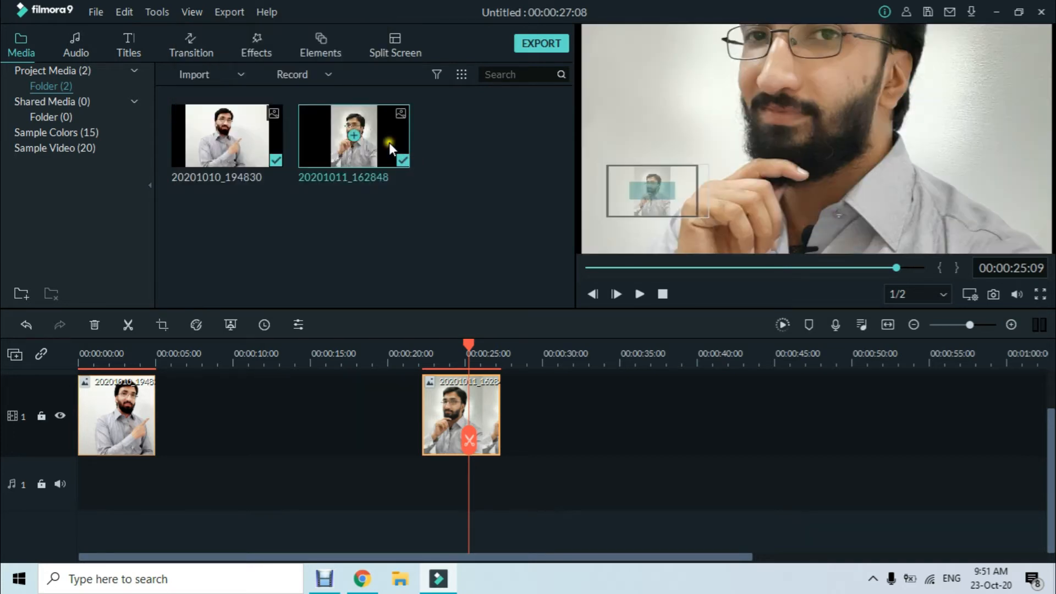
left_click(184, 10)
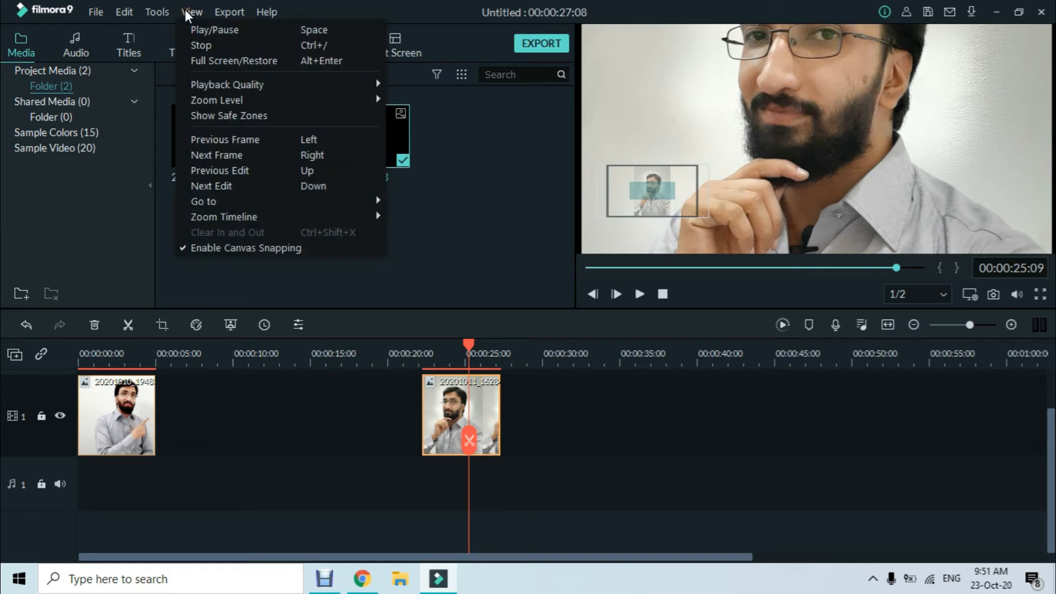
mouse_move(286, 94)
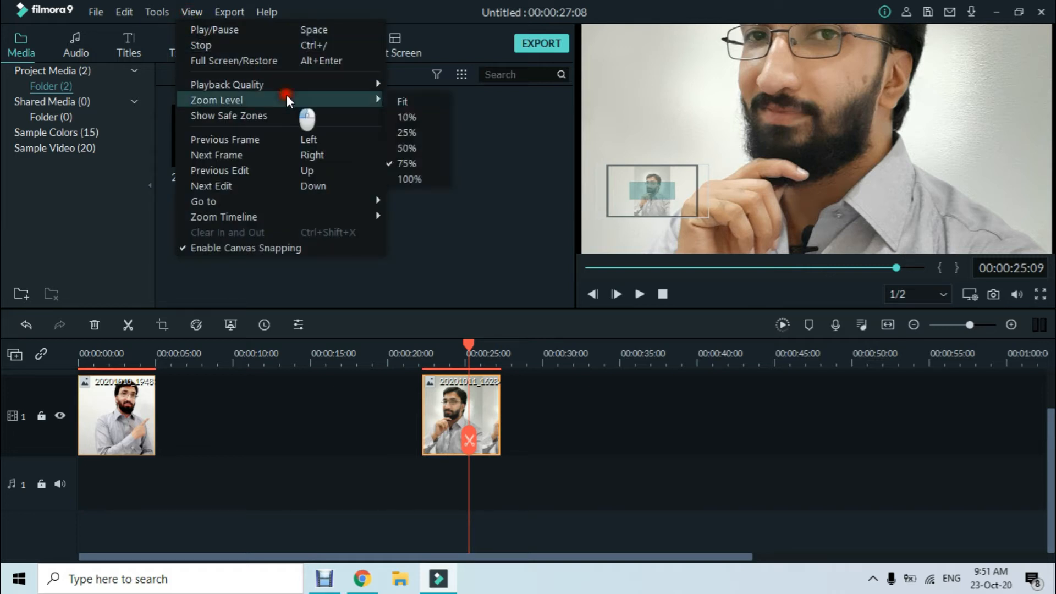
left_click(424, 102)
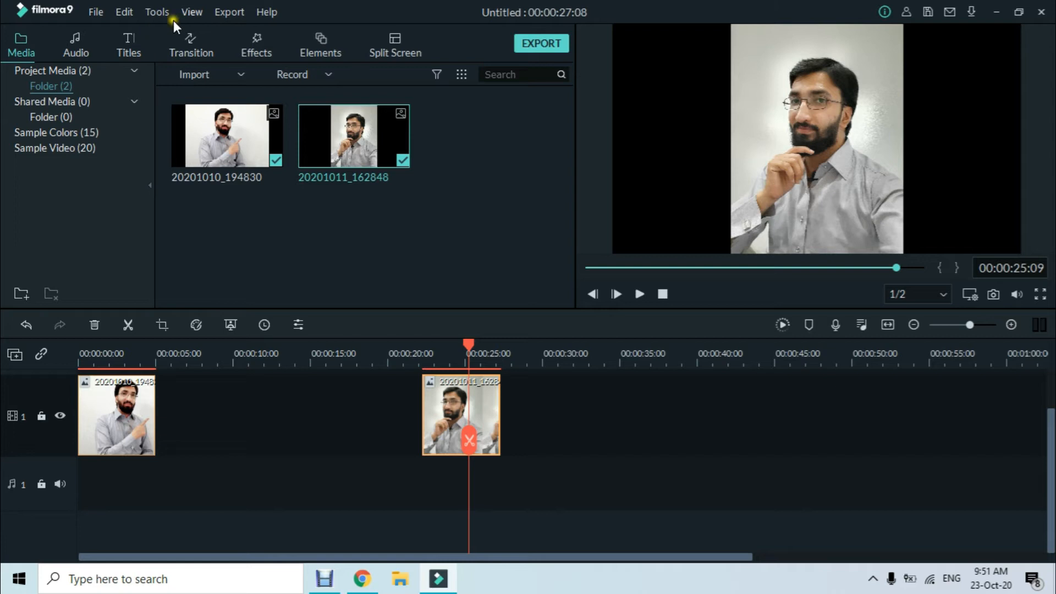
Move the playhead to 00:00:23:08 in the second image clip and advance it three frames one at a time.
left_click(192, 12)
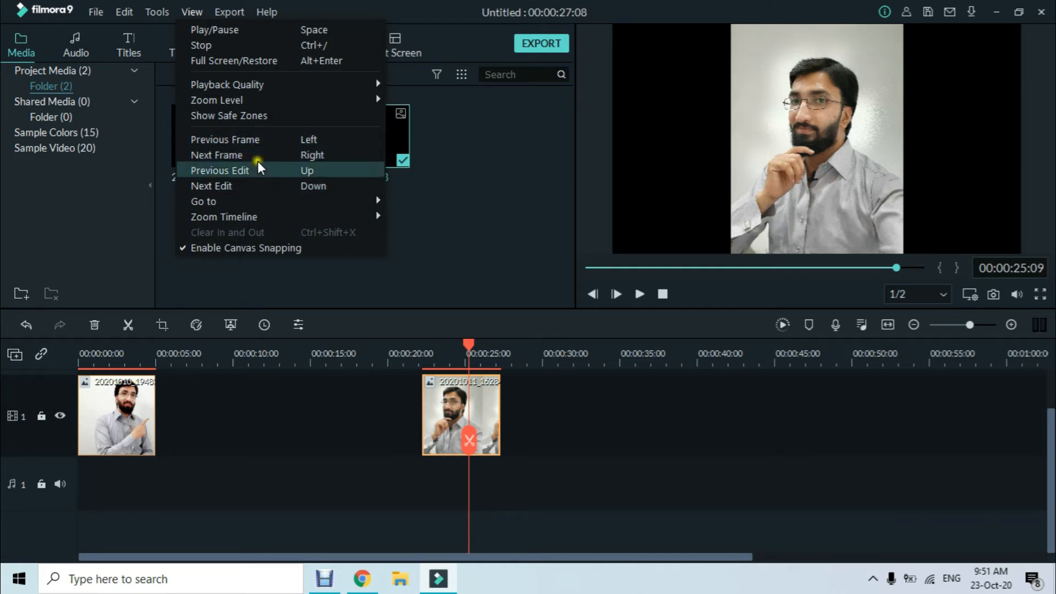
left_click(495, 356)
left_click_drag(495, 356, 433, 370)
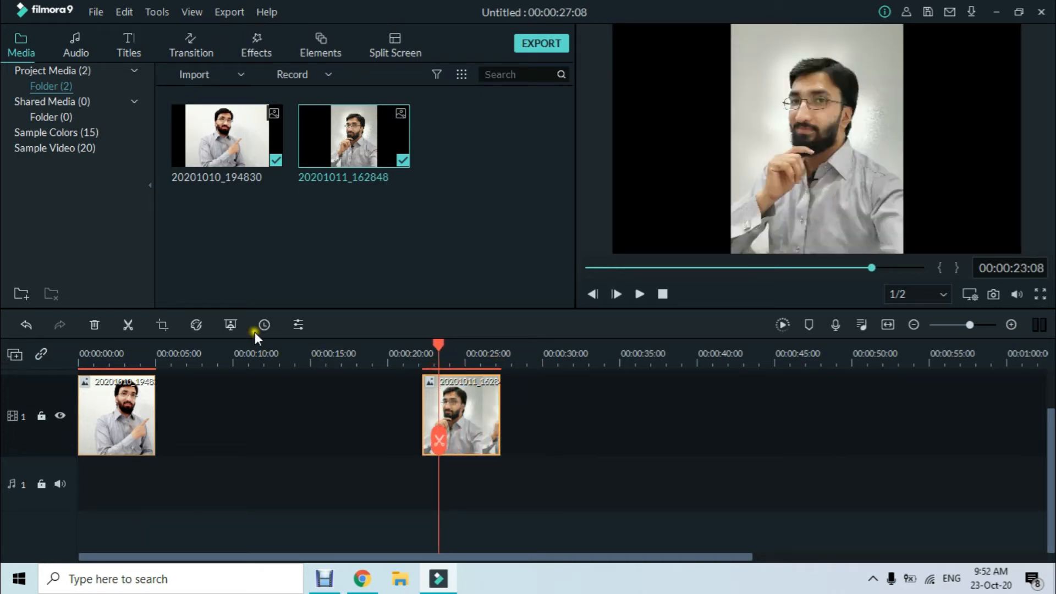
left_click(189, 15)
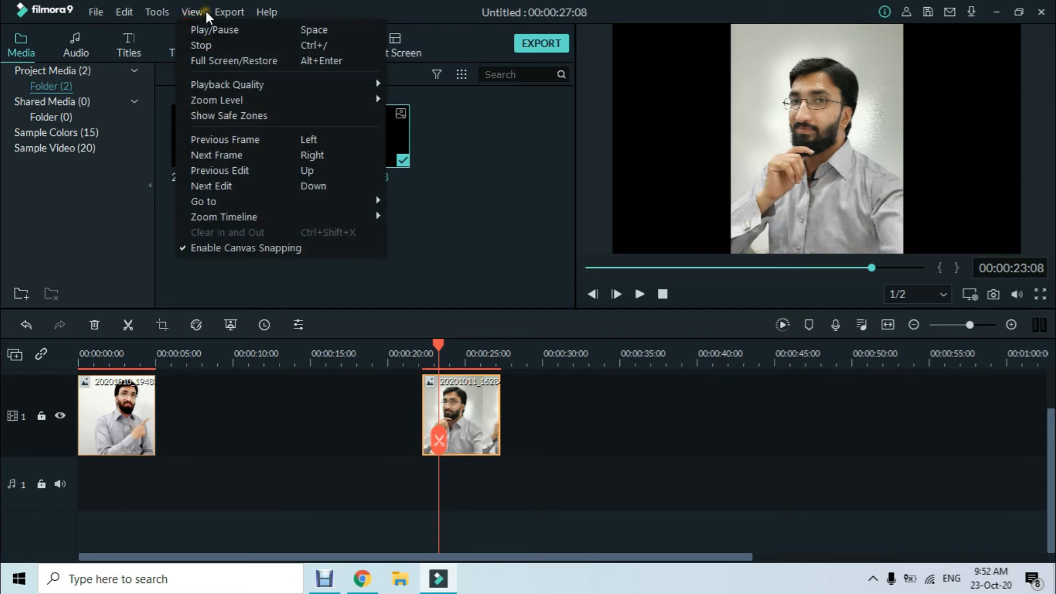
left_click(236, 155)
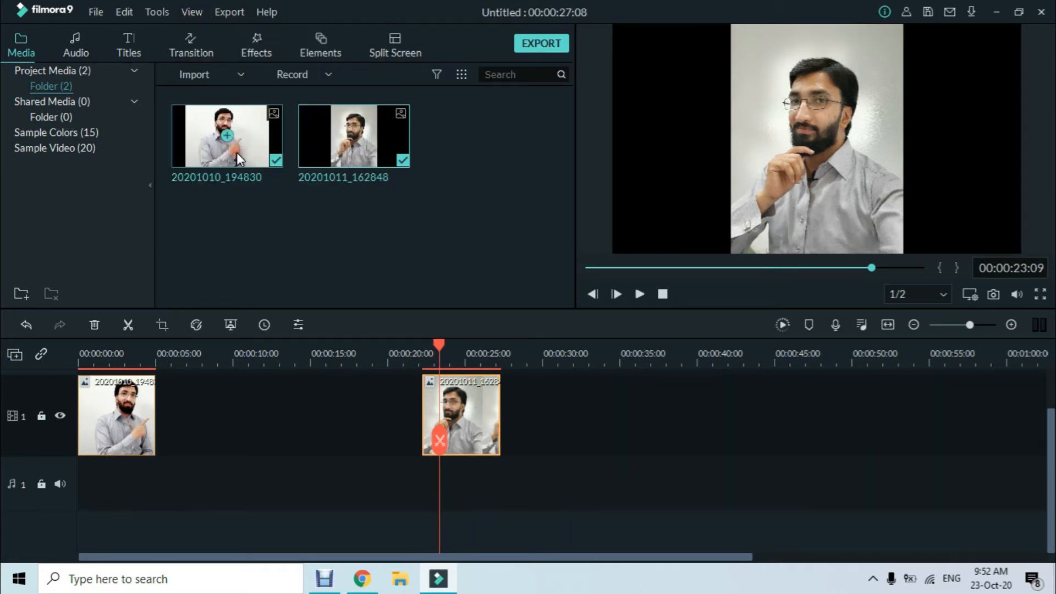
left_click(196, 12)
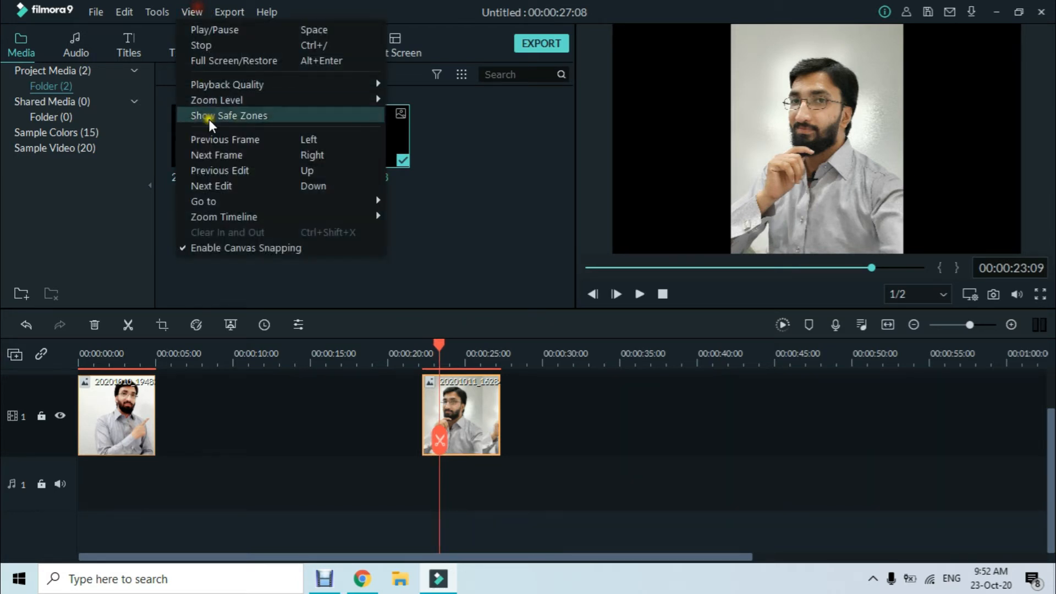
left_click(220, 154)
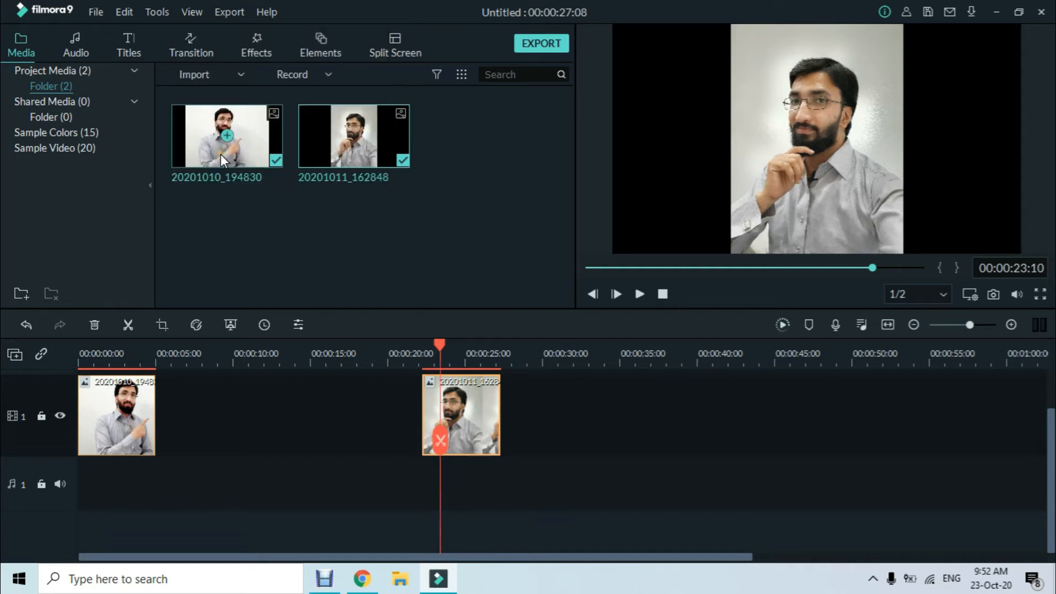
left_click(201, 11)
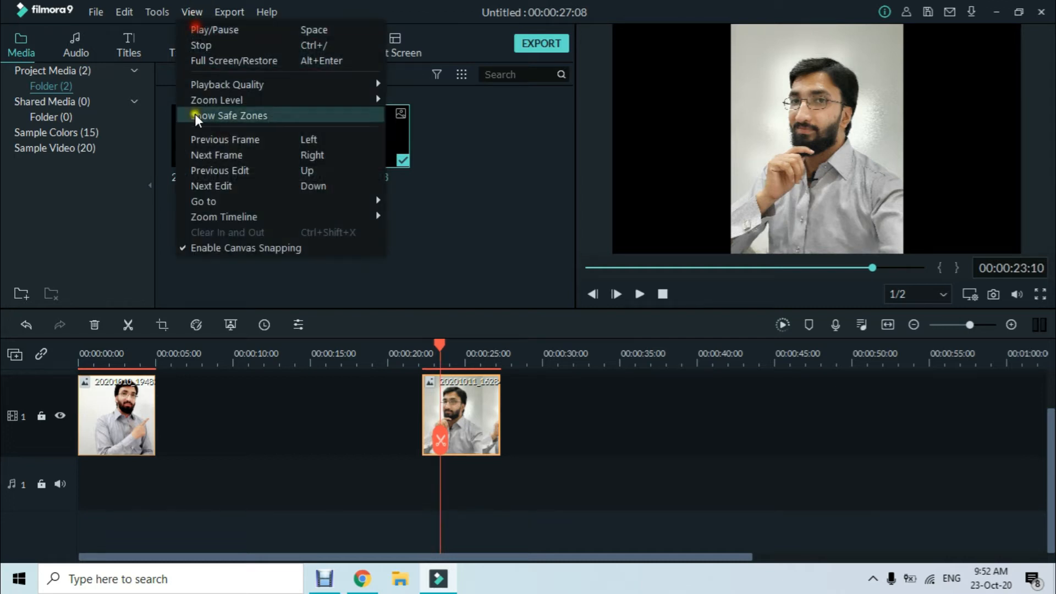
left_click(231, 156)
Magnify the timeline to show individual frames and advance the playhead three more frames, to 00:00:23:14.
left_click_drag(494, 359, 926, 327)
left_click_drag(542, 365, 471, 360)
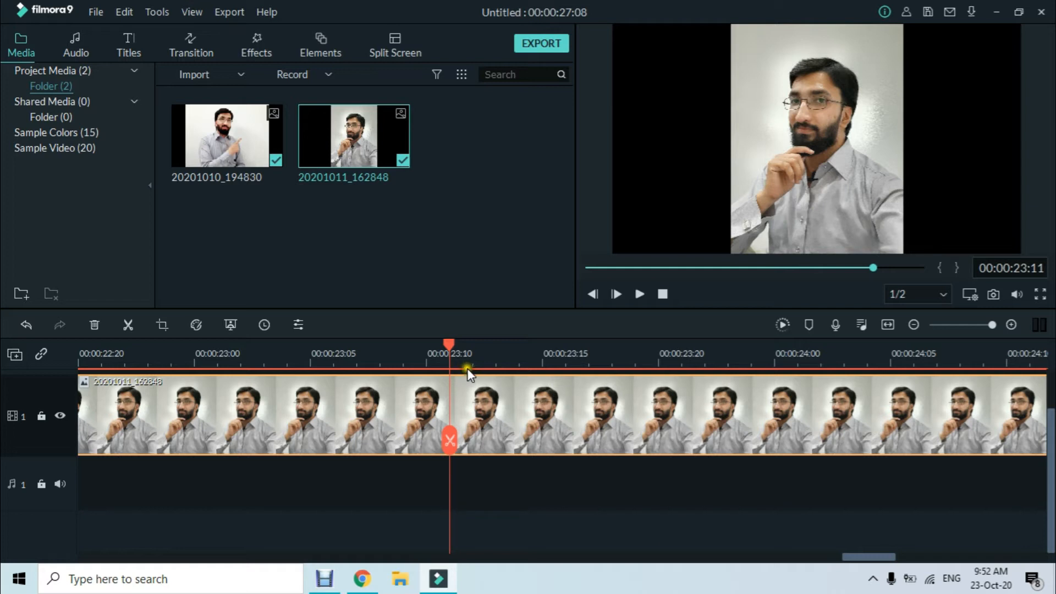
left_click(201, 15)
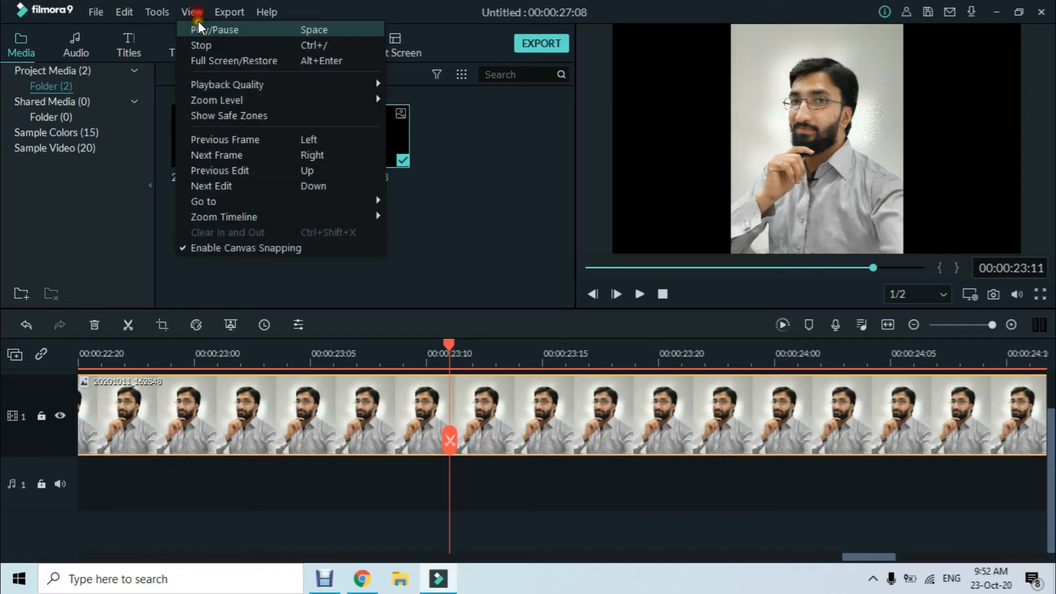
left_click(209, 151)
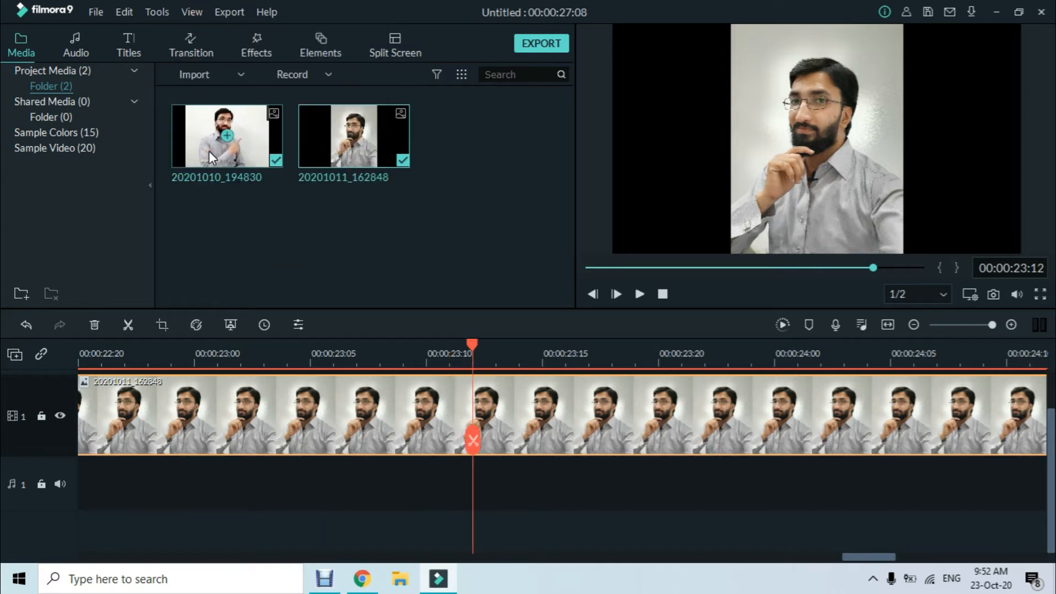
left_click(190, 12)
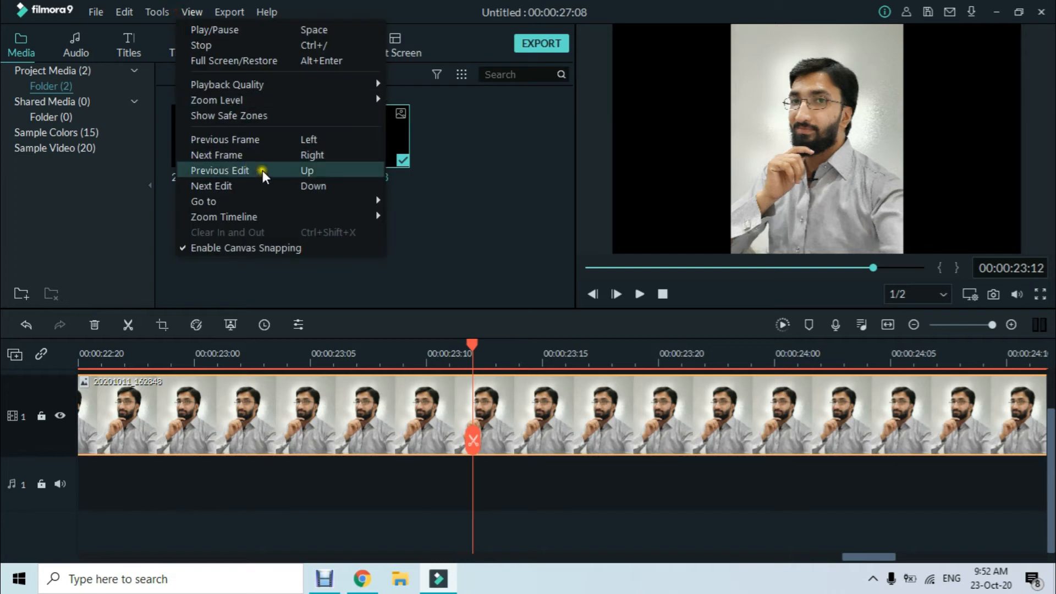
left_click(255, 154)
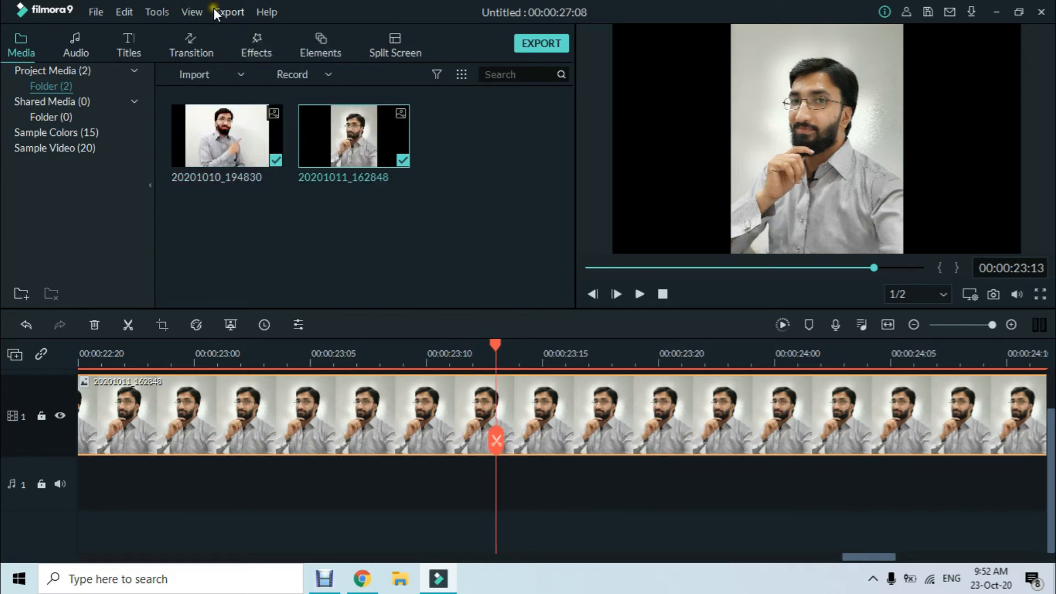
left_click(196, 15)
left_click(247, 154)
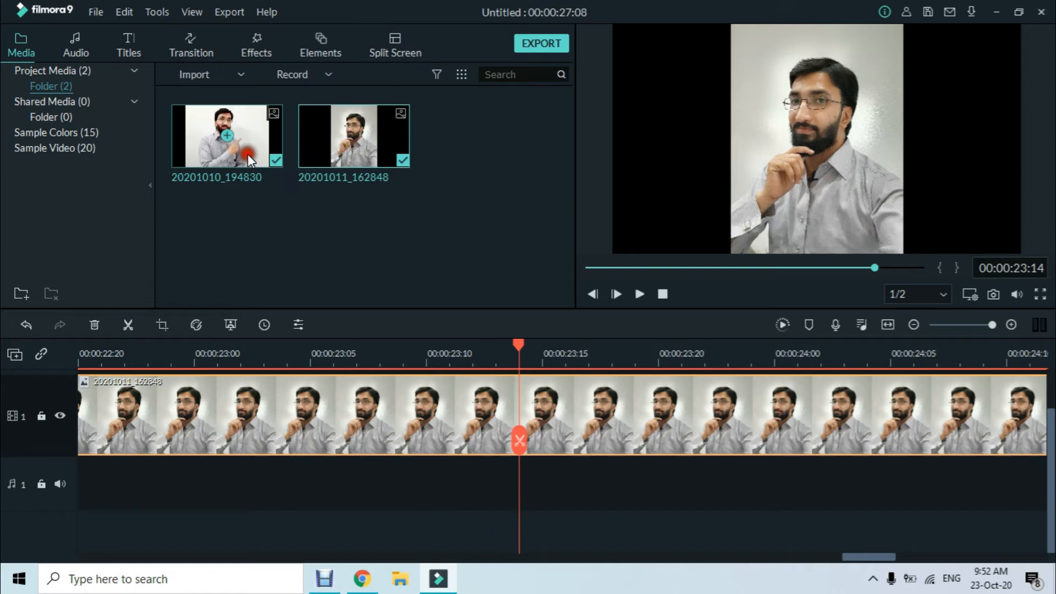
Advance the playhead two frames one at a time to 00:00:23:16 and zoom the timeline out to show both image clips.
left_click(187, 12)
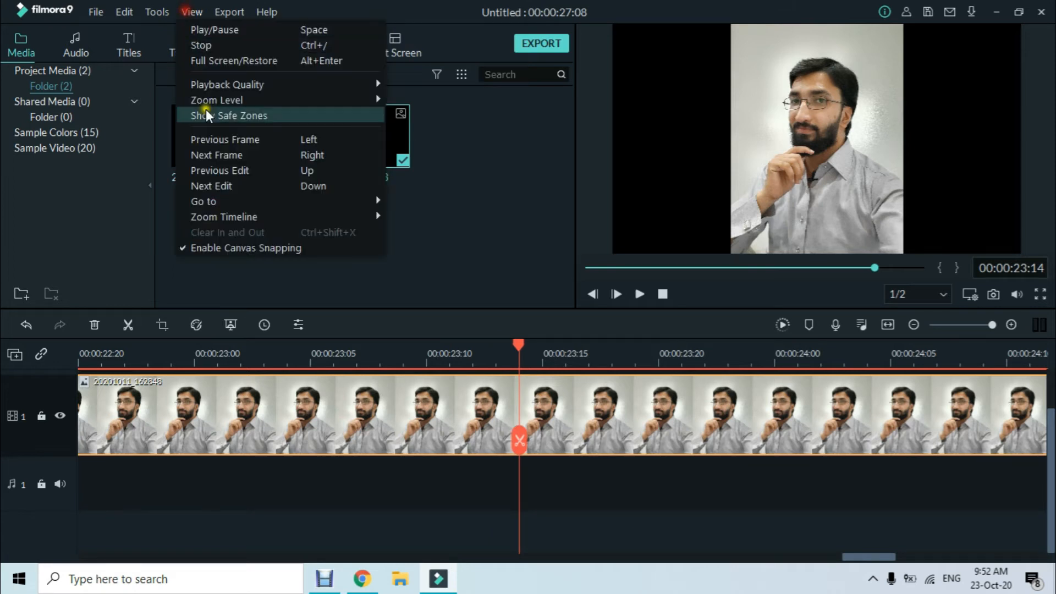
left_click(226, 159)
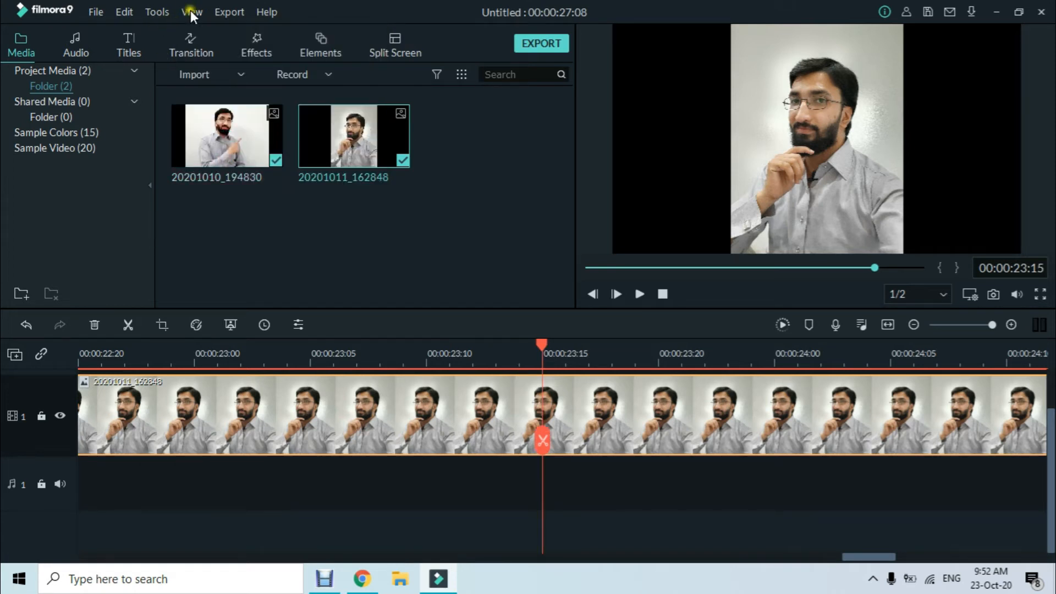
left_click(192, 12)
left_click(209, 156)
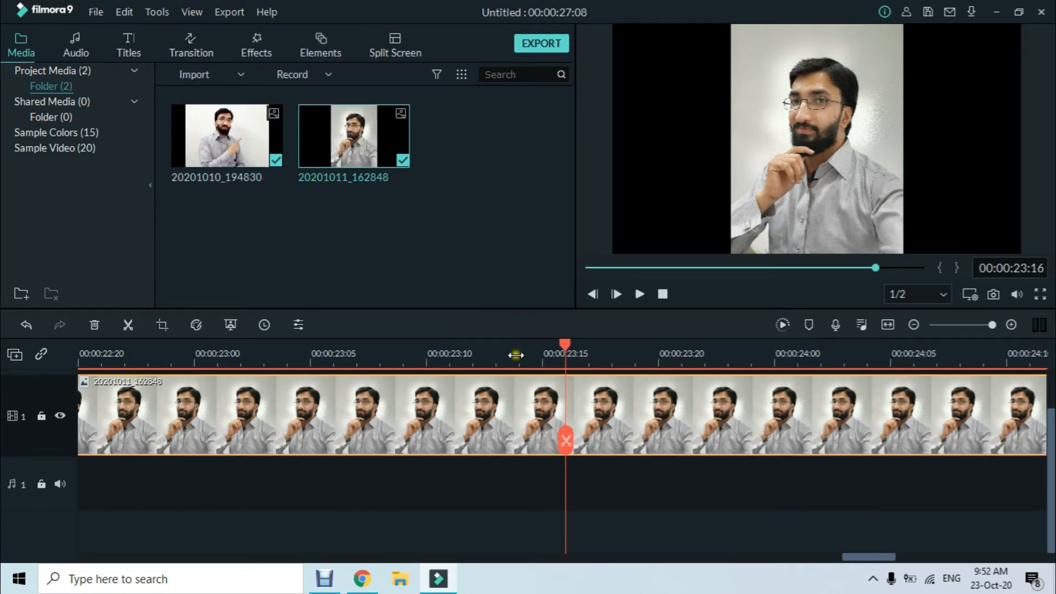
scroll(517, 355, "down", 5)
scroll(299, 357, "up", 1)
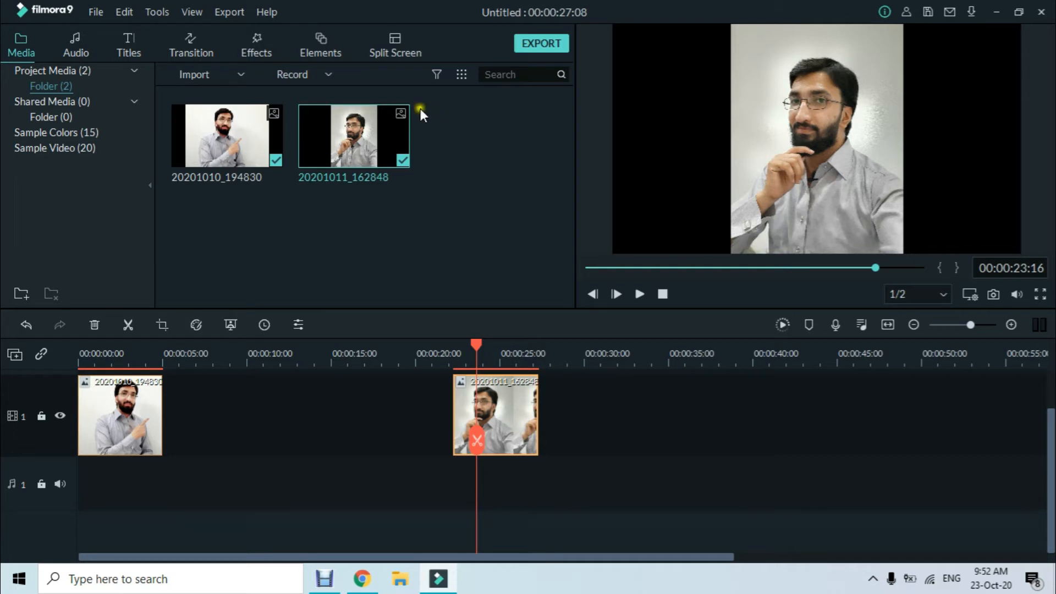
Import the image 20201020_224058 from the Desktop and place it on video track 1 between the two existing clips.
double_click(529, 170)
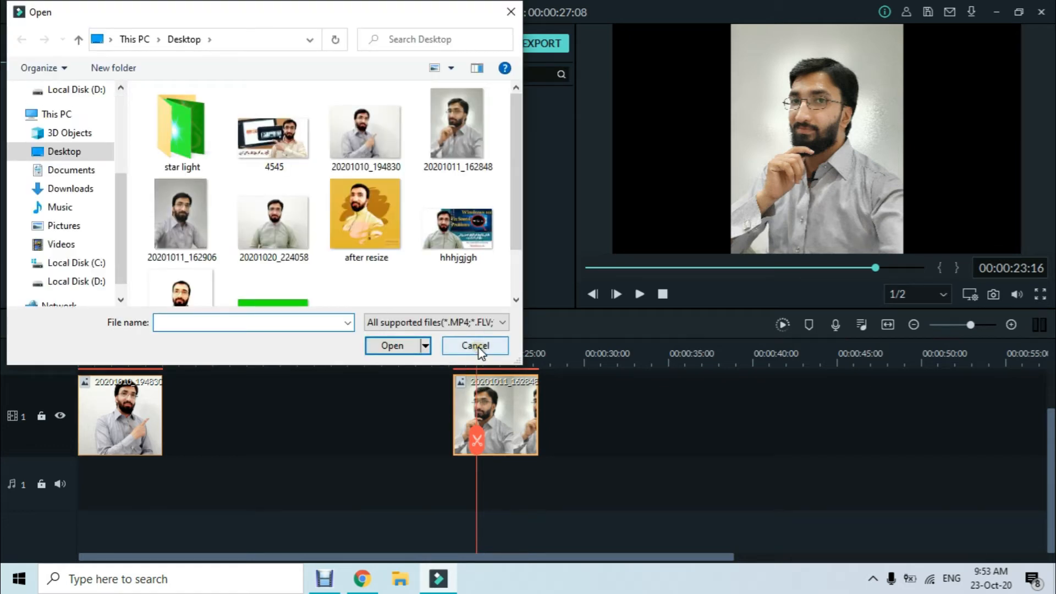
left_click(307, 253)
left_click(392, 345)
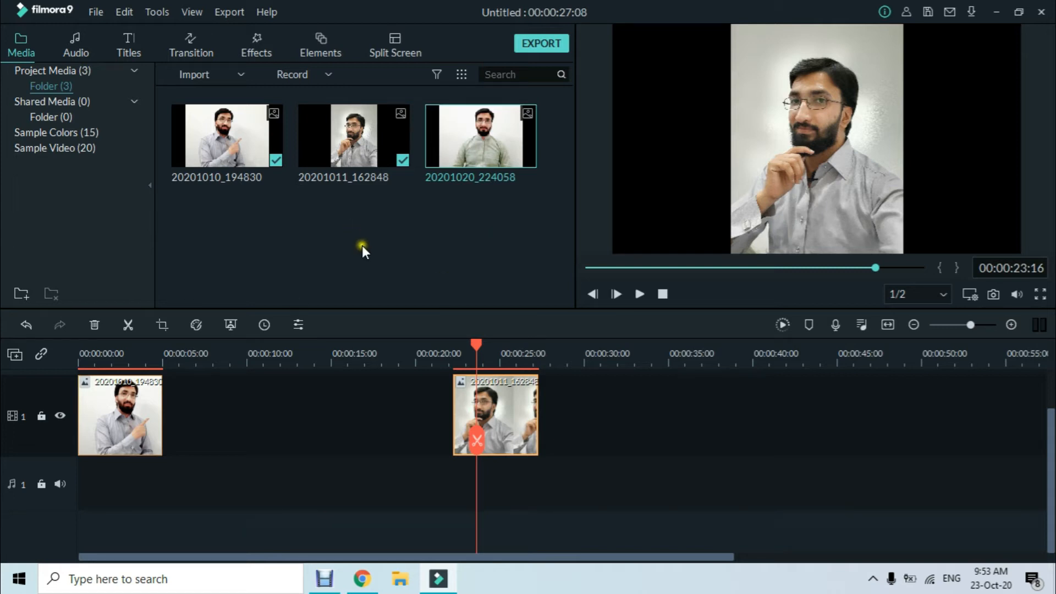
mouse_move(469, 178)
left_click_drag(467, 166, 255, 415)
left_click(291, 350)
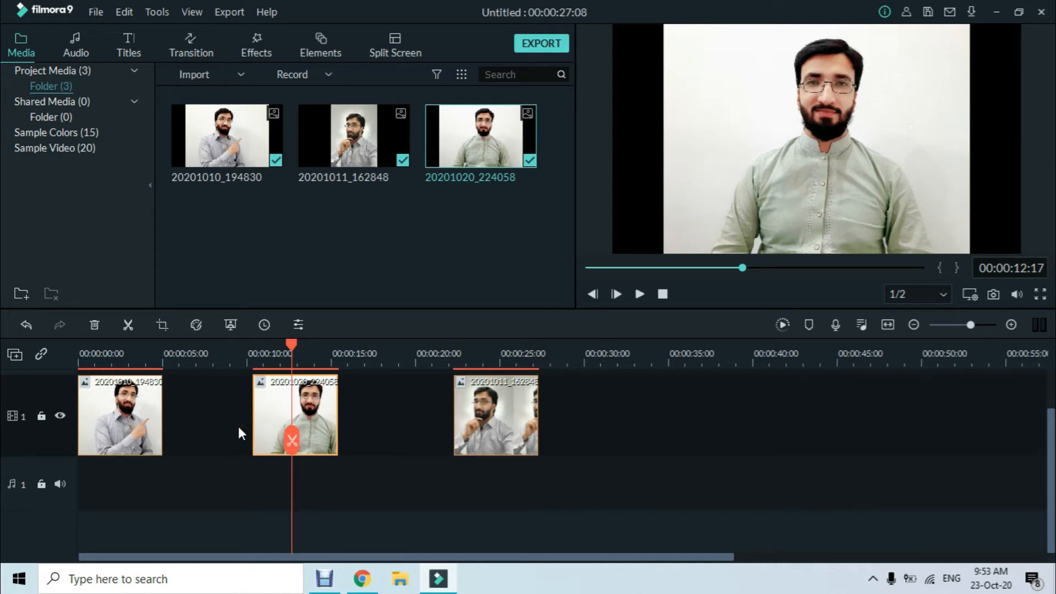
Try enlarging and repositioning the middle image to fill the frame's width, and undo the resize.
left_click(271, 390)
double_click(273, 393)
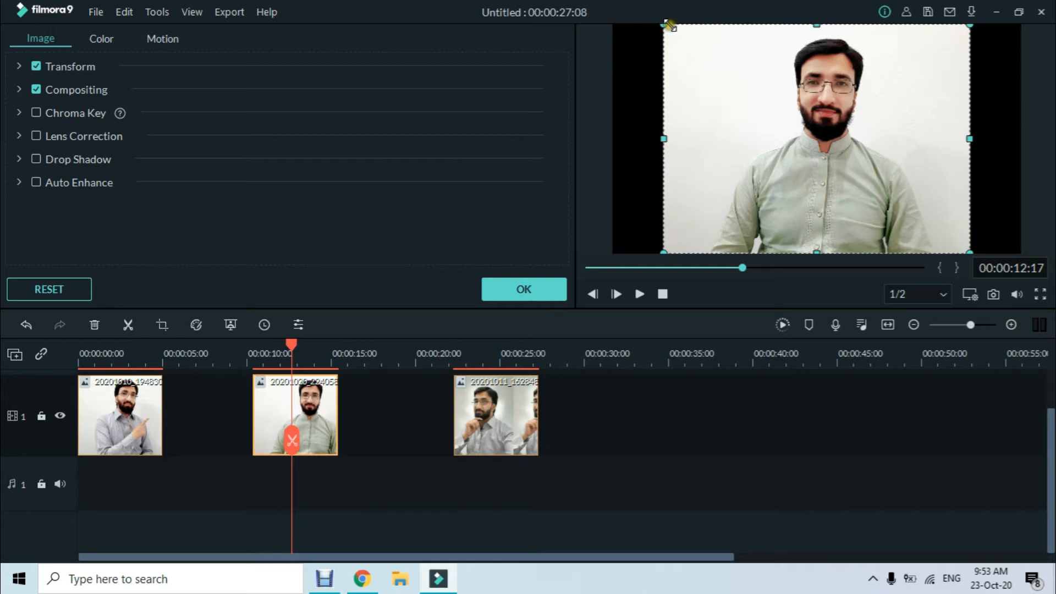
left_click_drag(664, 26, 608, 34)
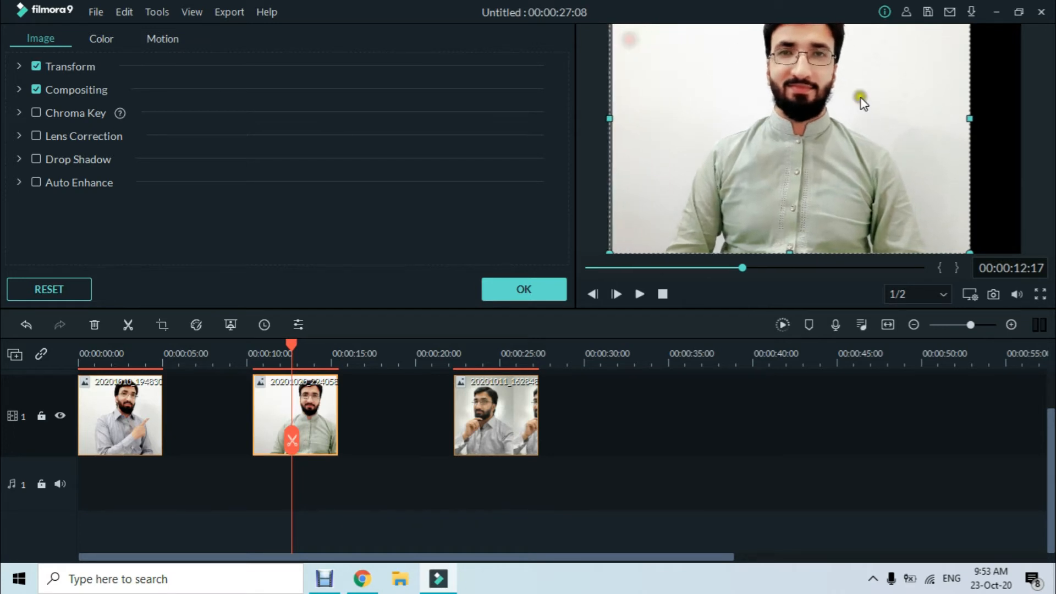
left_click_drag(969, 118, 1003, 130)
left_click_drag(865, 140, 866, 158)
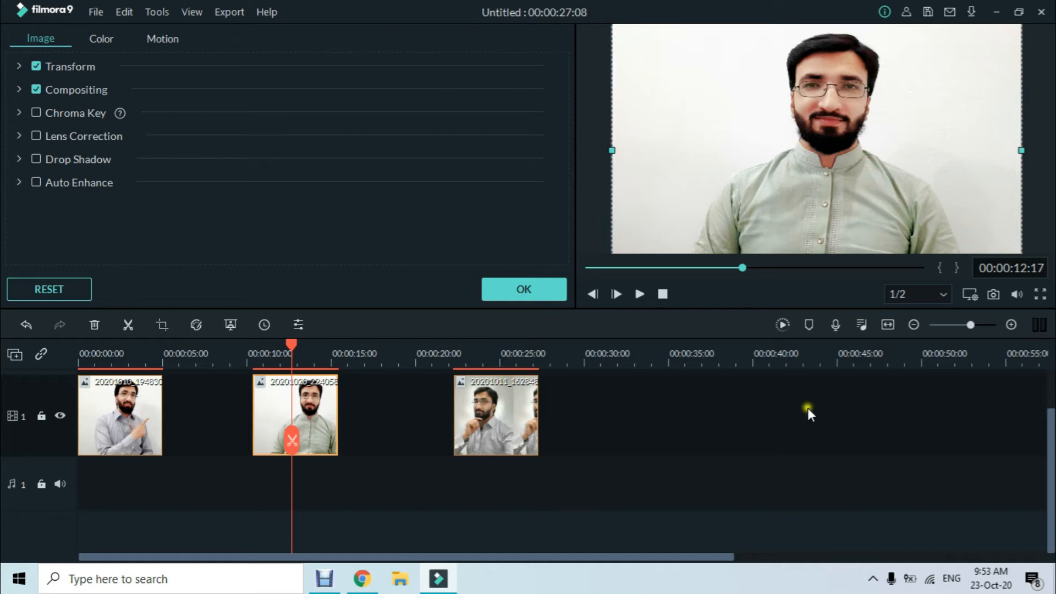
left_click(530, 283)
left_click(626, 436)
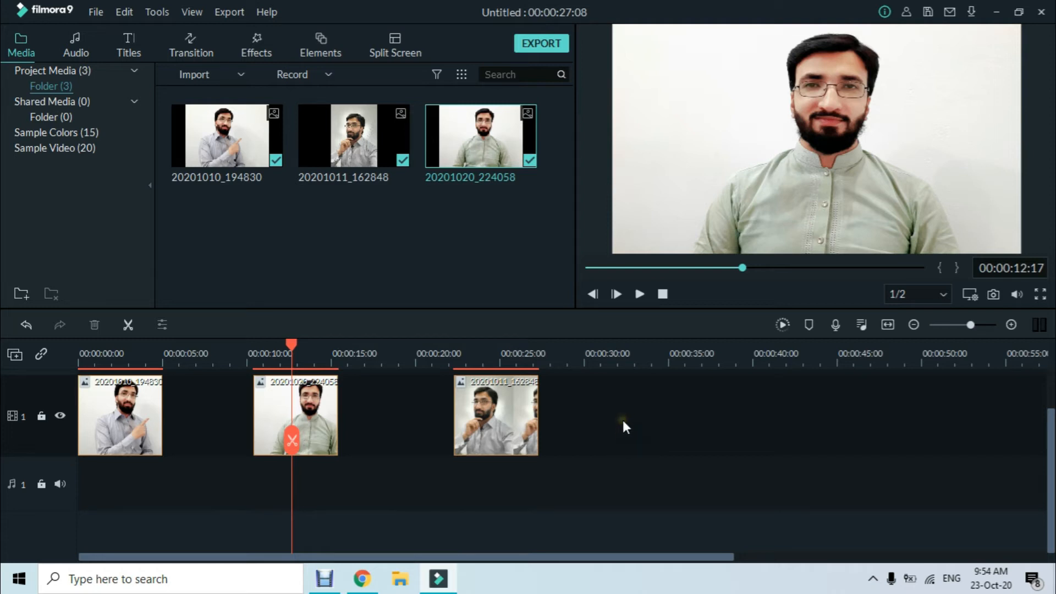
key("ctrl+z")
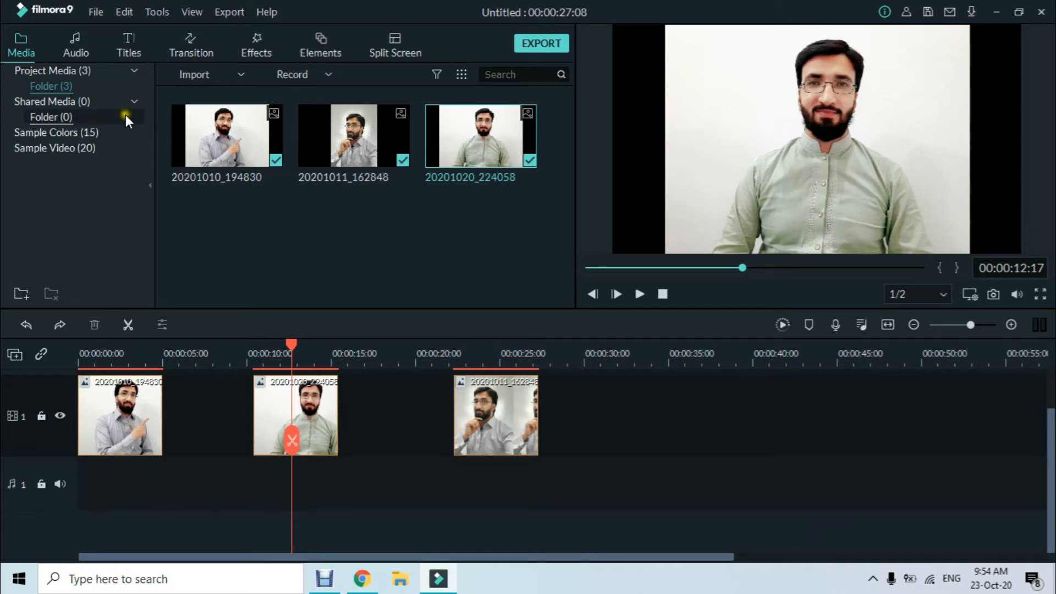
Look through the Project Media and Shared Media folders of the media library.
left_click_drag(67, 41, 110, 41)
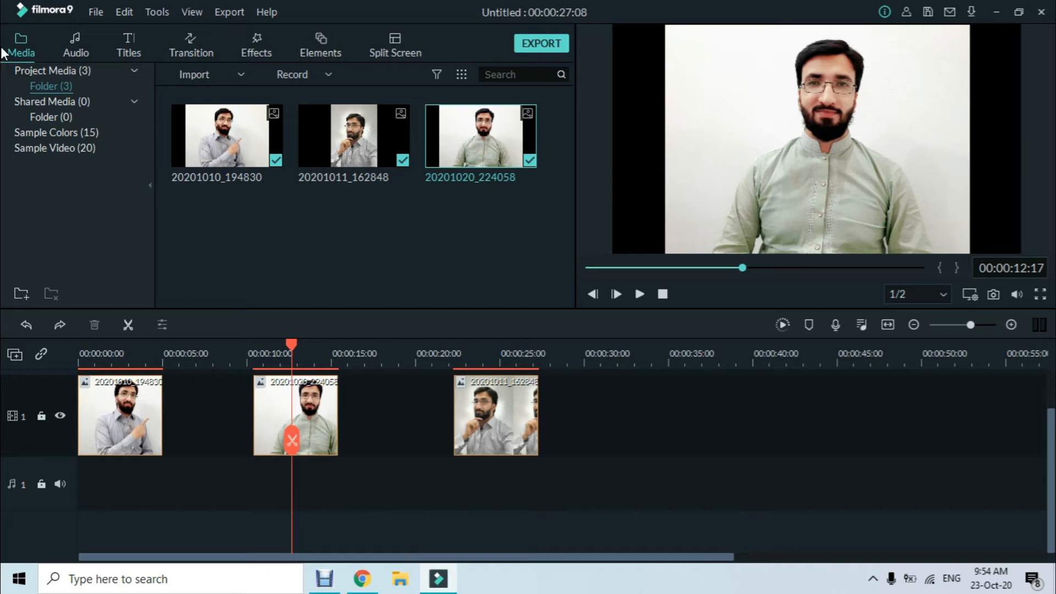
left_click(55, 91)
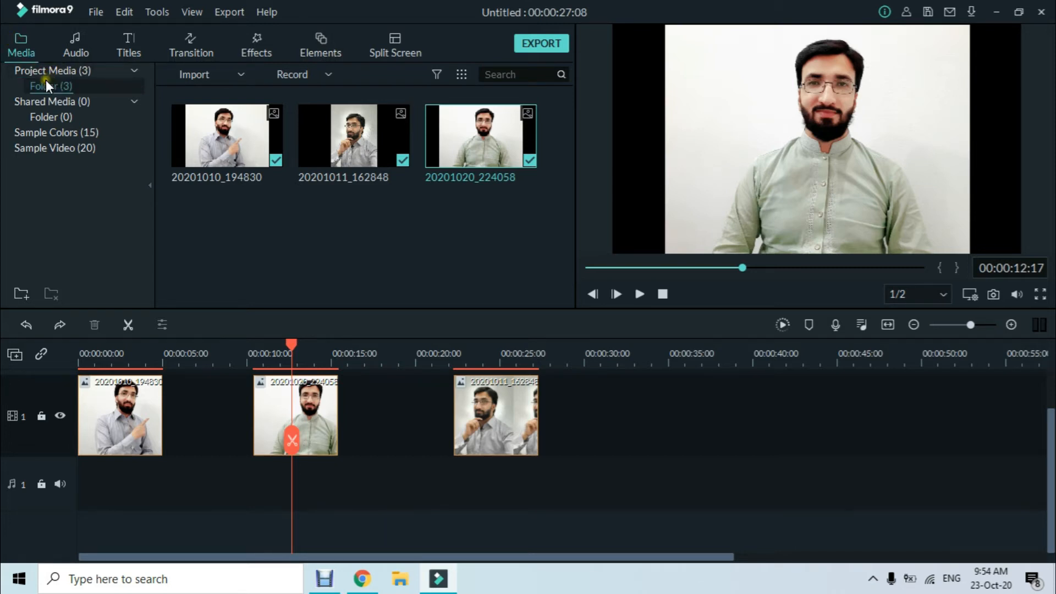
left_click(68, 74)
left_click(65, 85)
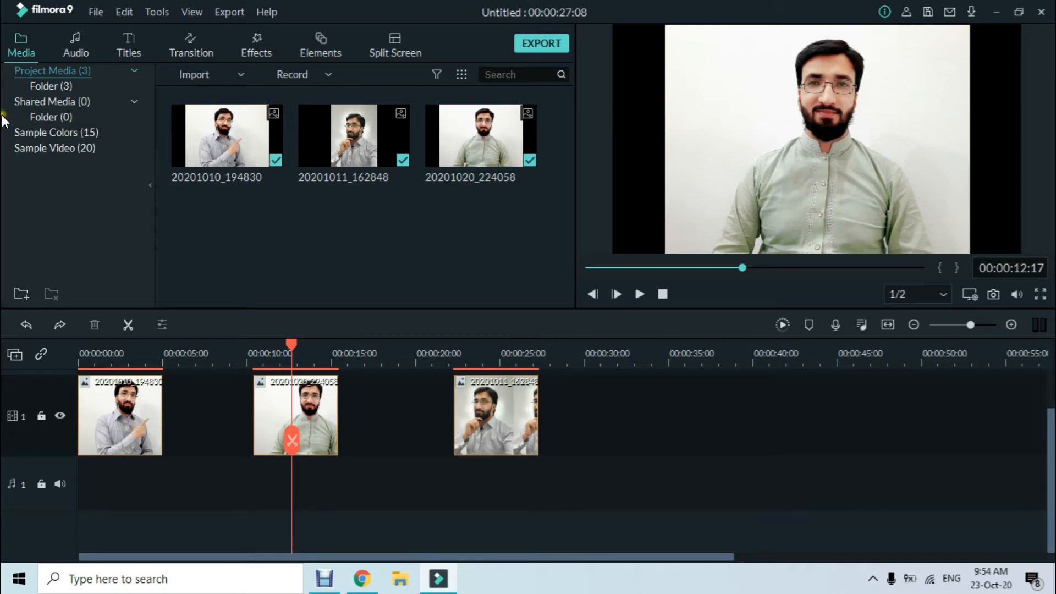
left_click(54, 88)
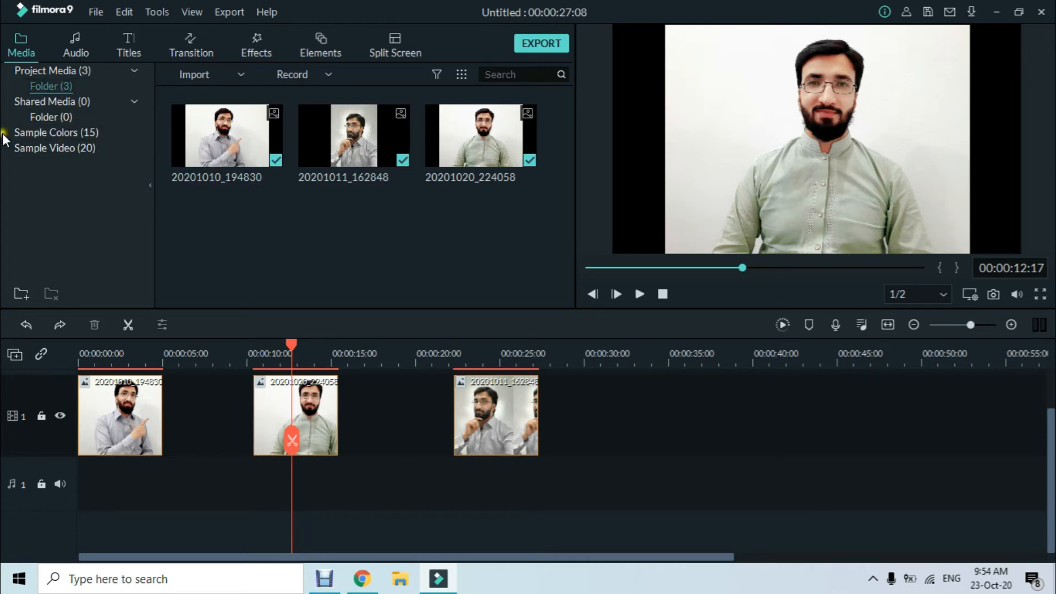
left_click(41, 103)
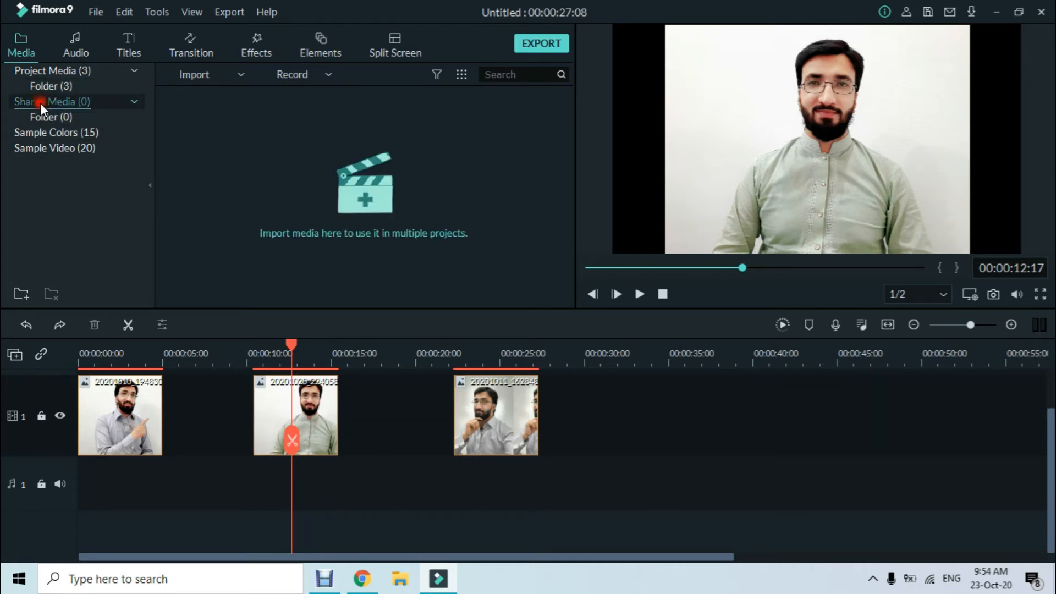
Add the Gradient 3 sample color on track 2 above the middle image, and move that image to track 3 over the gradient.
left_click(71, 132)
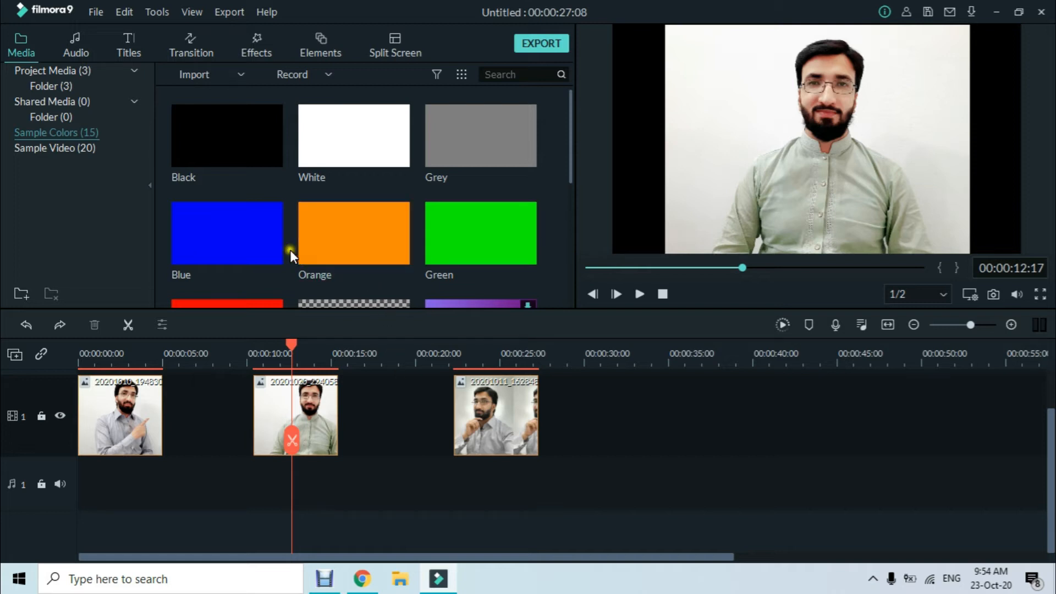
scroll(349, 271, "down", 5)
left_click_drag(354, 144, 264, 391)
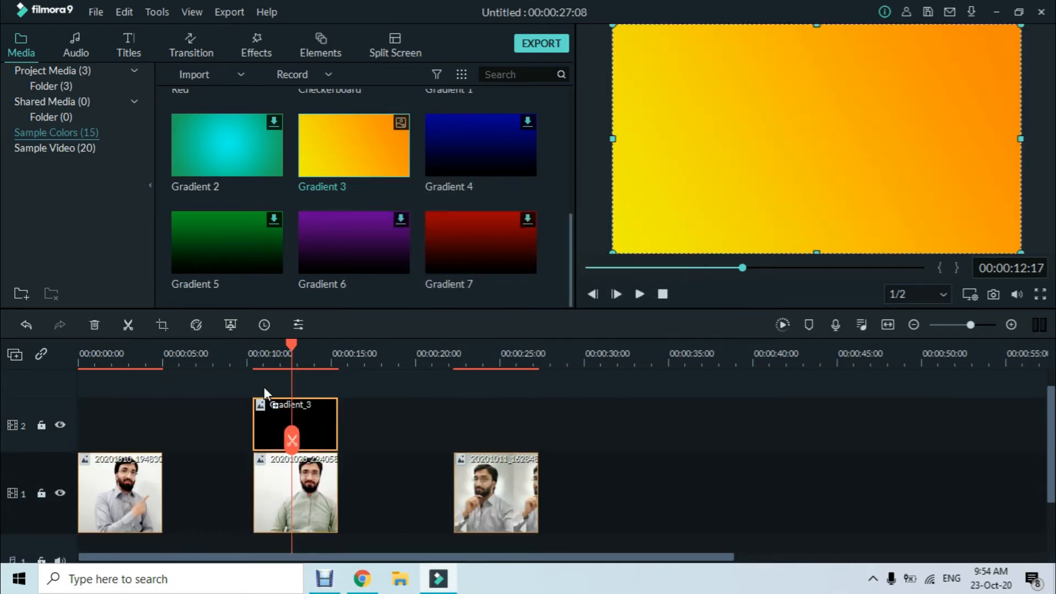
left_click(360, 459)
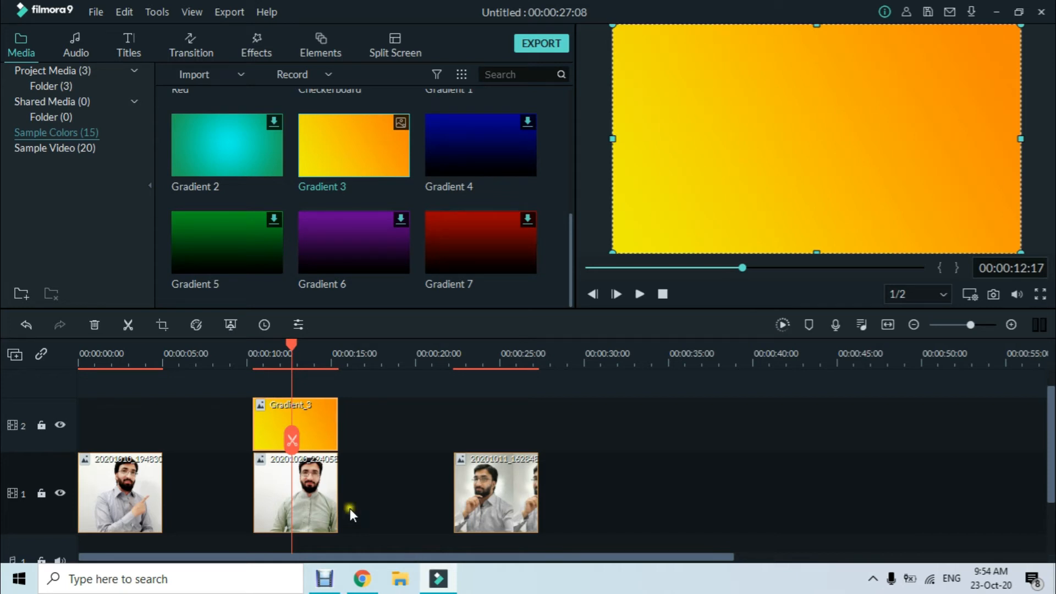
left_click_drag(322, 504, 316, 418)
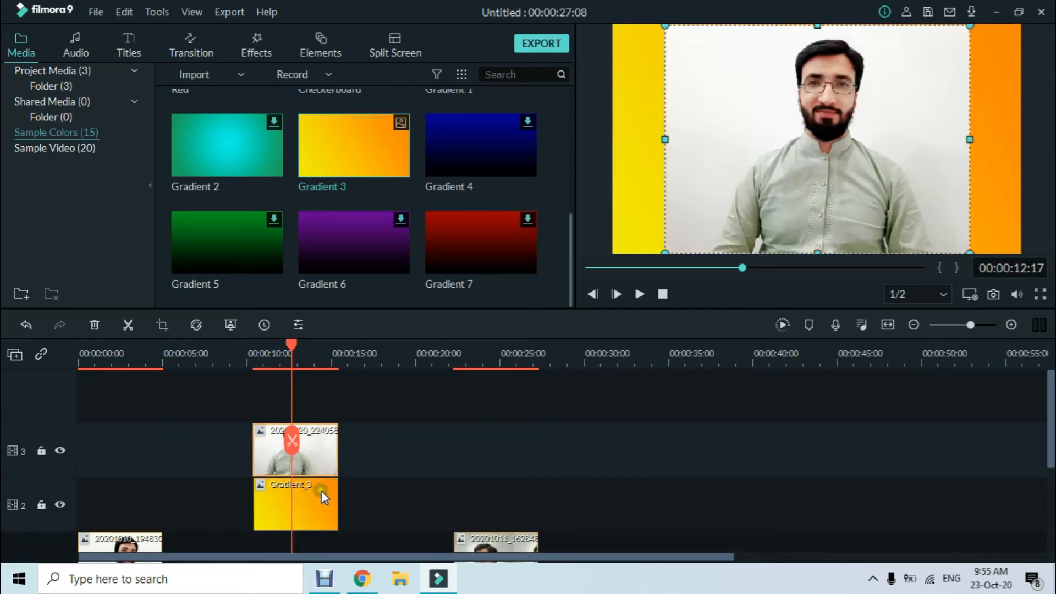
left_click(390, 456)
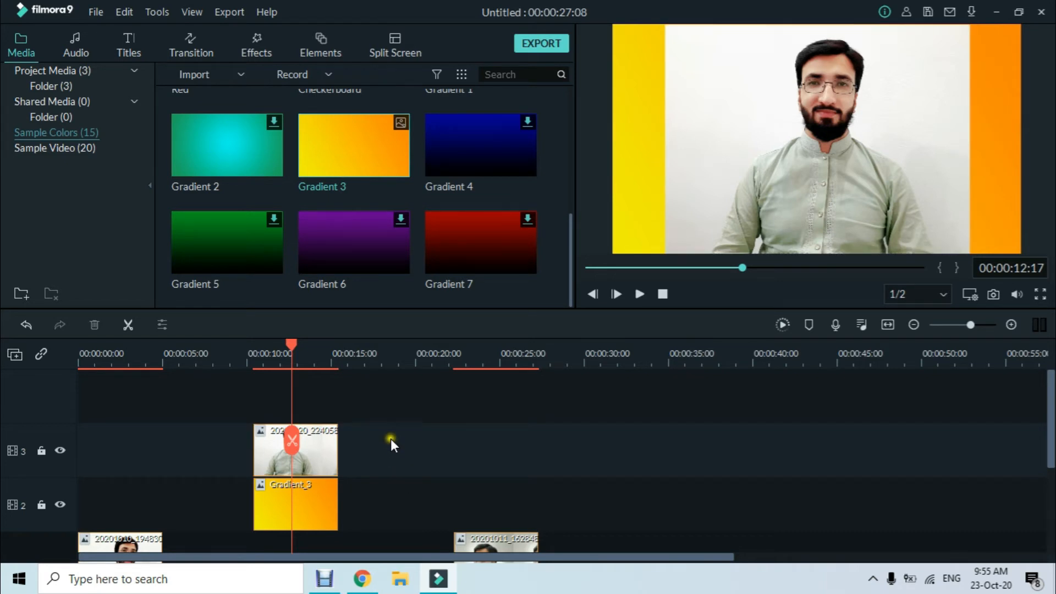
Move the last image clip up to track 2 and place the Gradient 7 sample color beneath it on track 1.
scroll(384, 431, "down", 1)
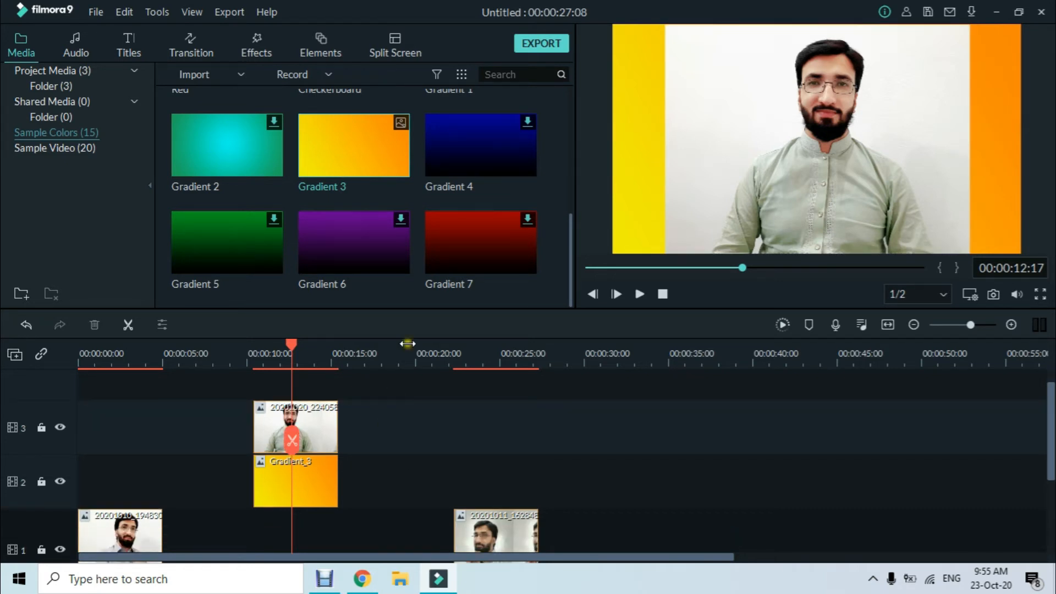
scroll(489, 462, "down", 1)
left_click_drag(494, 525, 495, 472)
left_click_drag(483, 275, 461, 526)
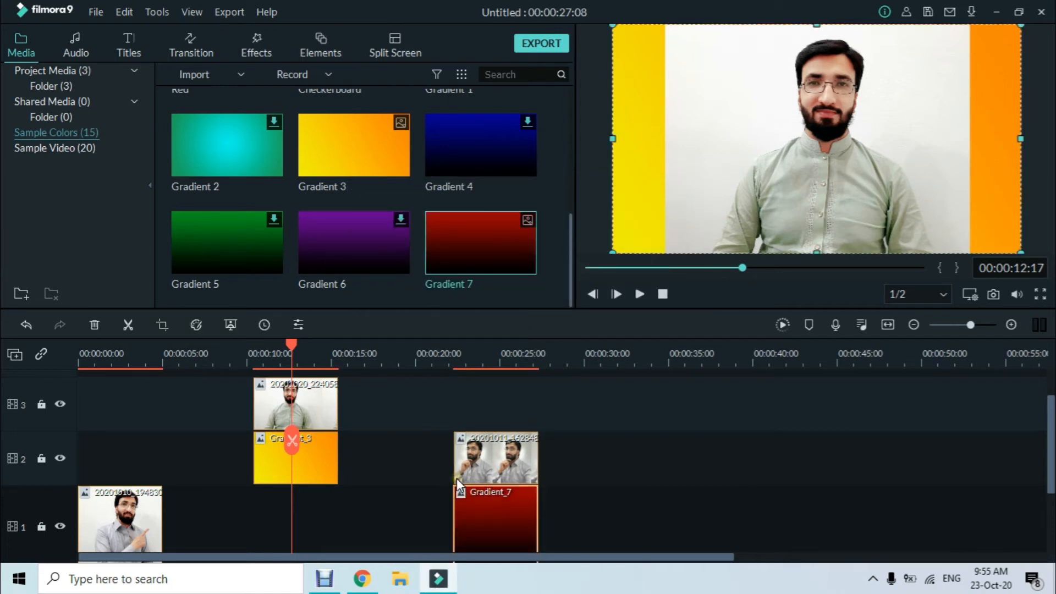
left_click(513, 371)
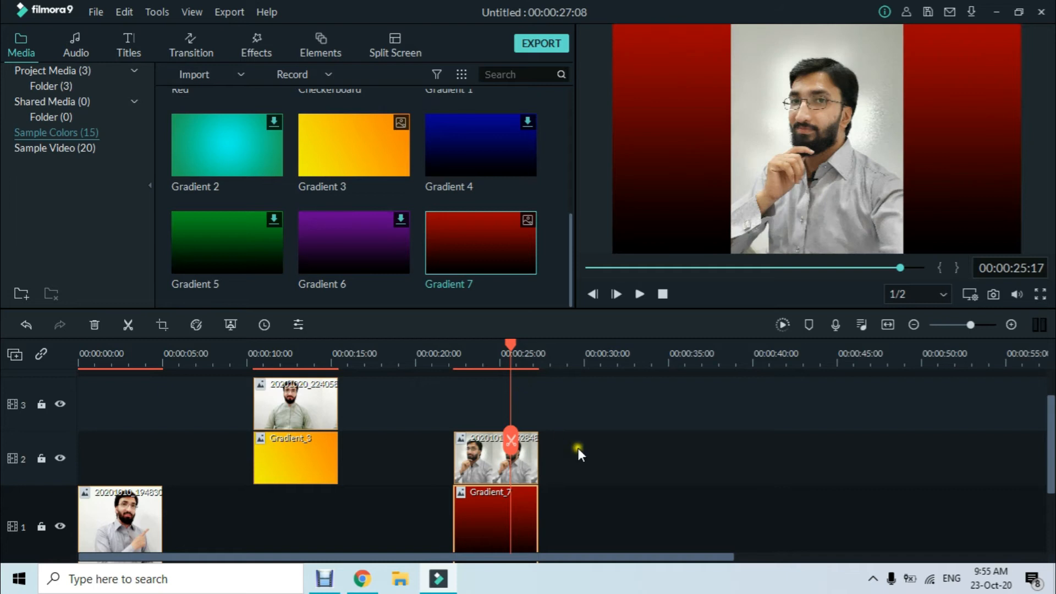
left_click(580, 451)
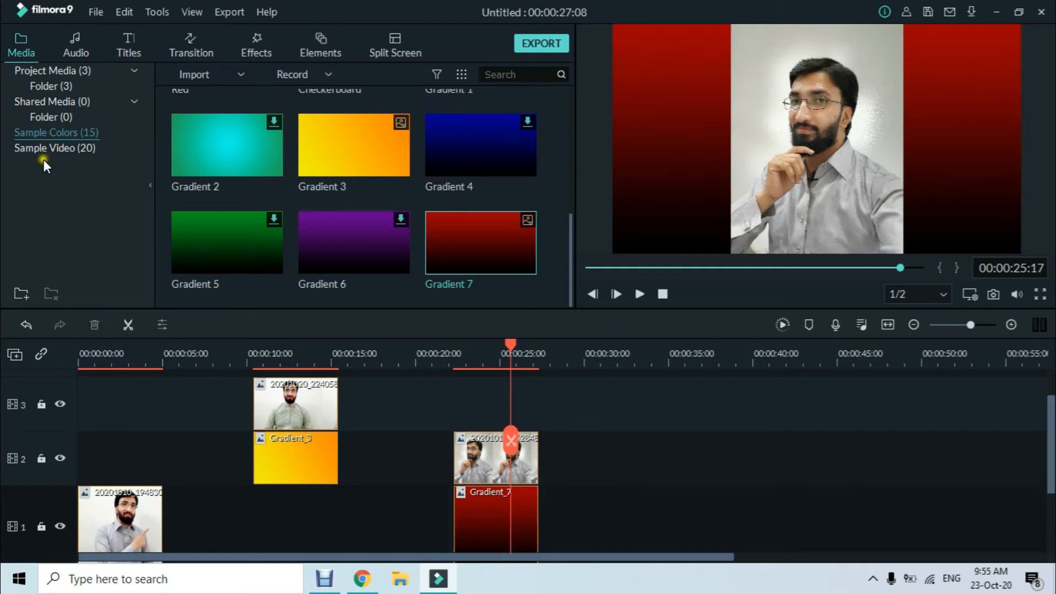
Move the first image clip up to track 2 and place the sample video Travel 04 beneath it at the start of track 1.
left_click(60, 149)
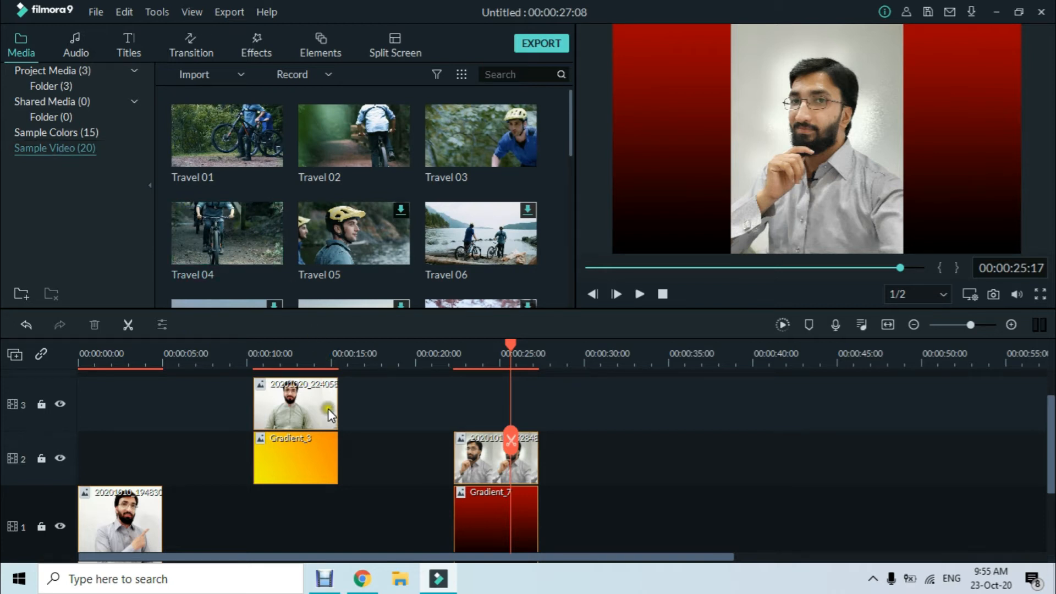
scroll(120, 543, "down", 3)
left_click_drag(110, 480, 113, 396)
left_click_drag(239, 247, 88, 463)
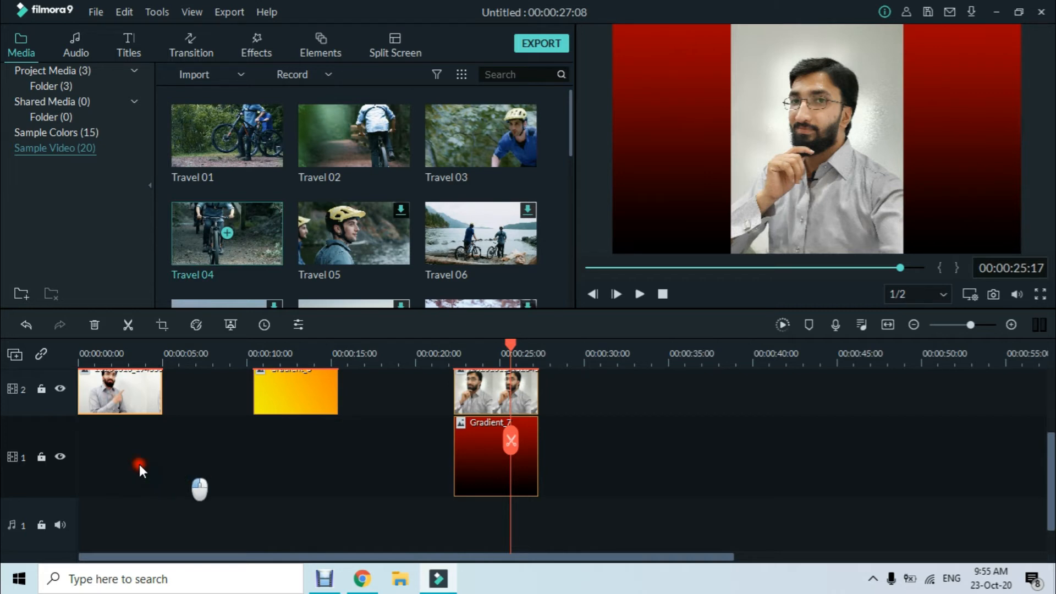
left_click_drag(234, 272, 99, 470)
left_click_drag(209, 486, 39, 463)
Play the timeline from 00:00:00:17 to preview the first image over the sample video, and pause it after the clip.
left_click(88, 355)
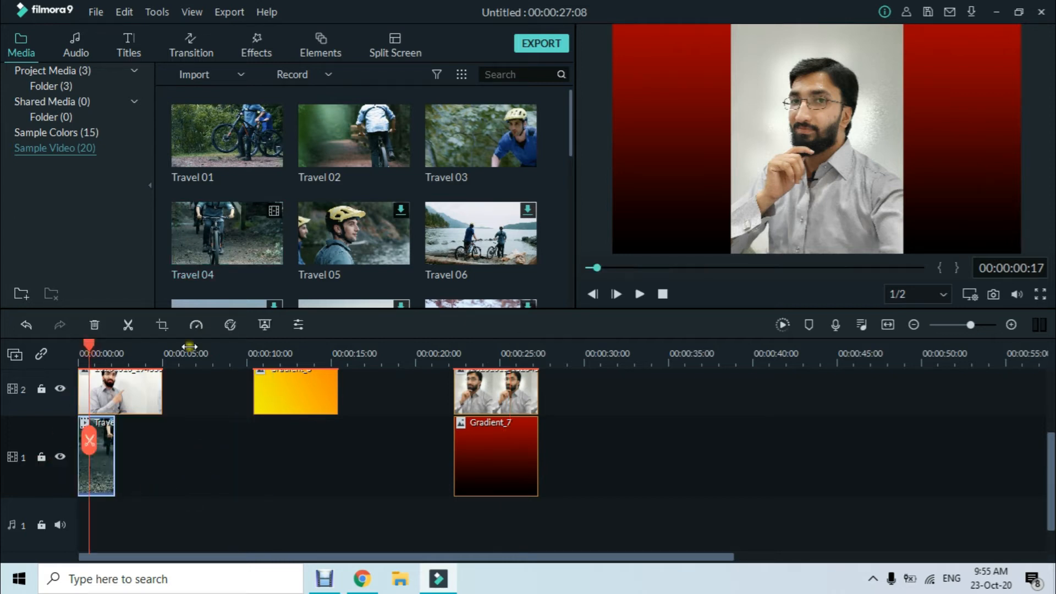
left_click(641, 291)
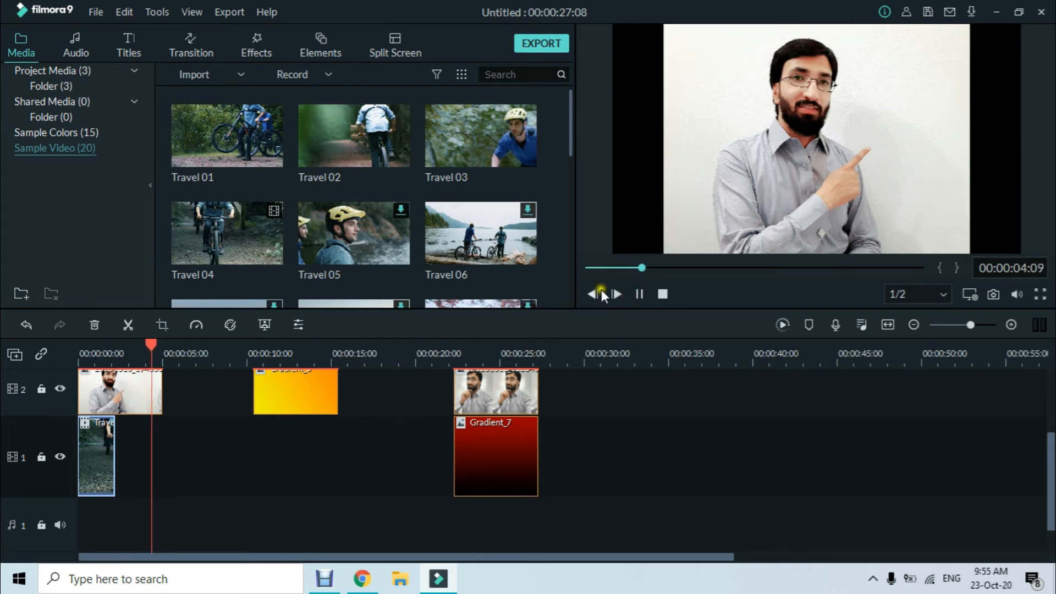
left_click(639, 294)
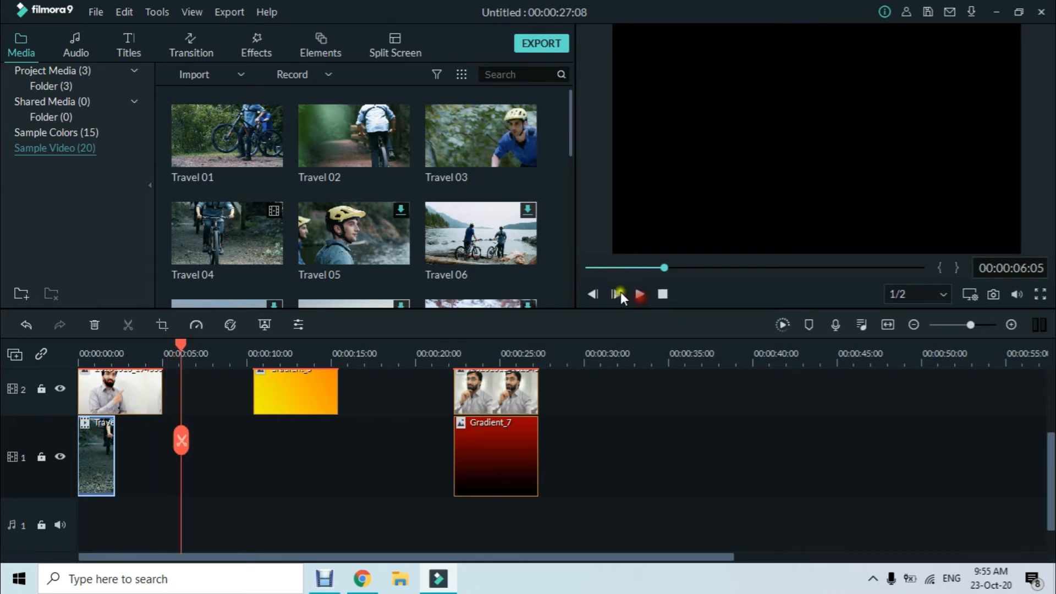
Add the sample video Travel 01 twice after Travel 04 on track 1 and close the gap between the two copies.
left_click_drag(206, 117, 118, 474)
left_click_drag(225, 159, 143, 474)
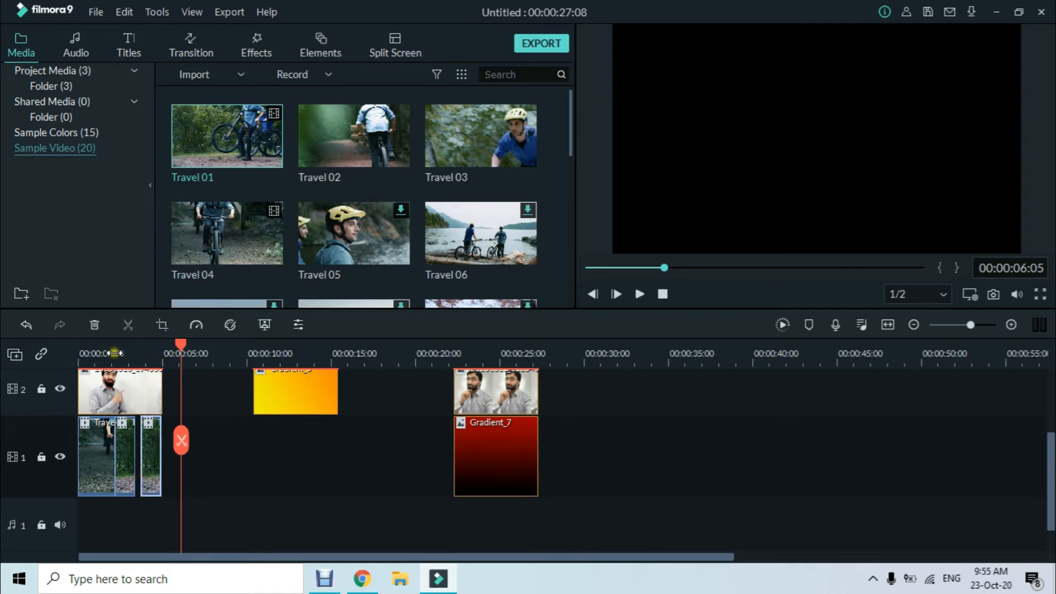
left_click(138, 453)
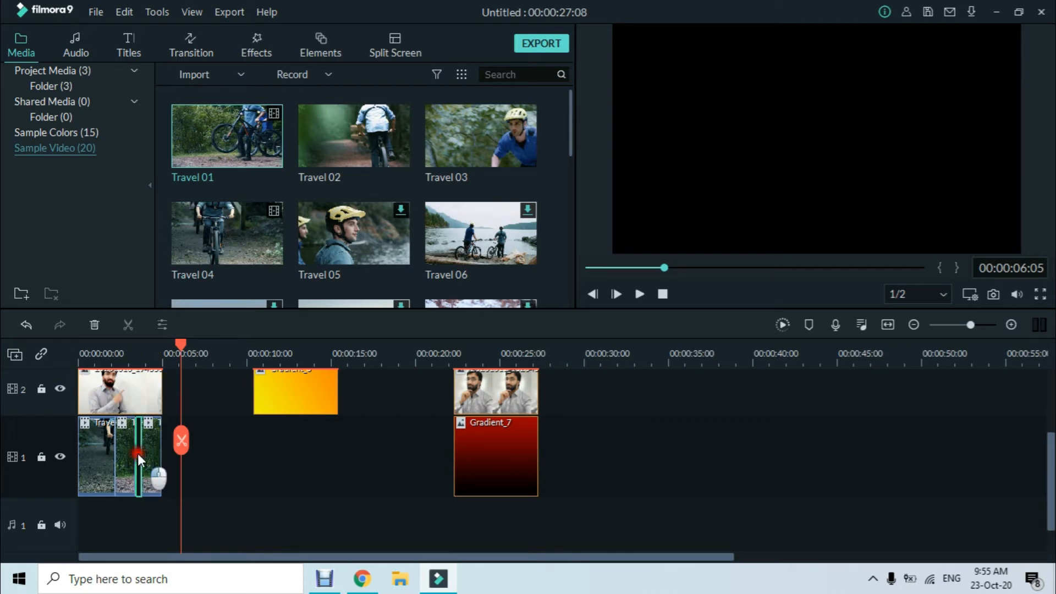
right_click(138, 456)
left_click(154, 464)
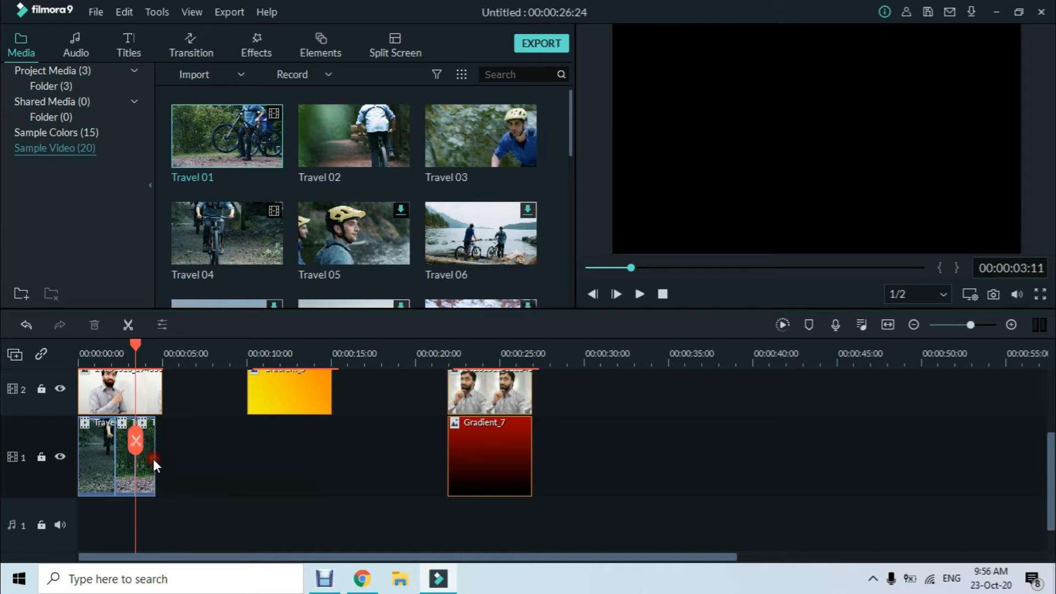
left_click(89, 350)
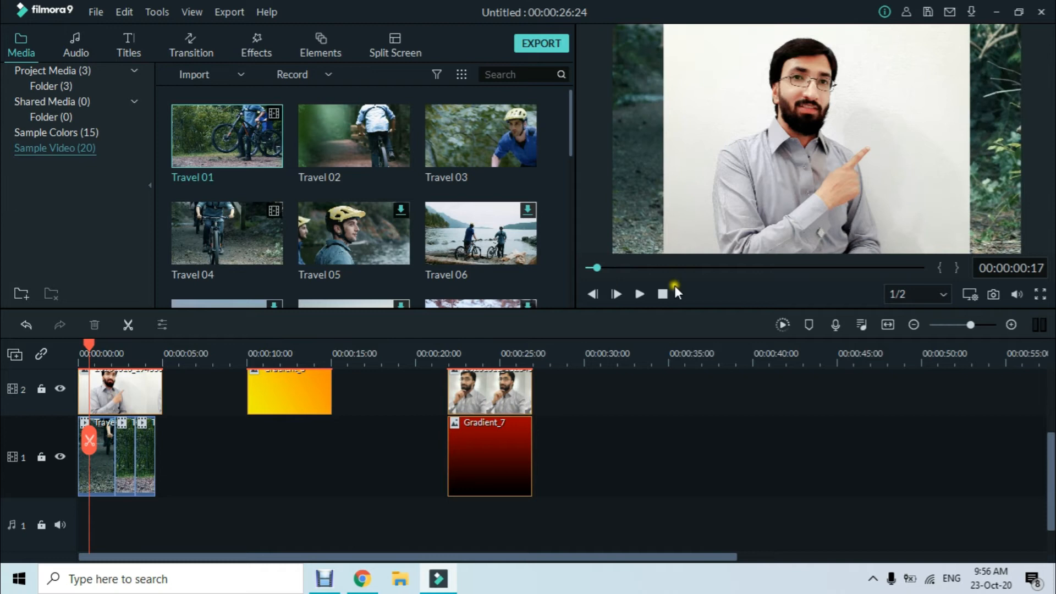
Play the first image over the Travel 04 and Travel 01 backgrounds, pause at their end, and return to the project media.
left_click(636, 291)
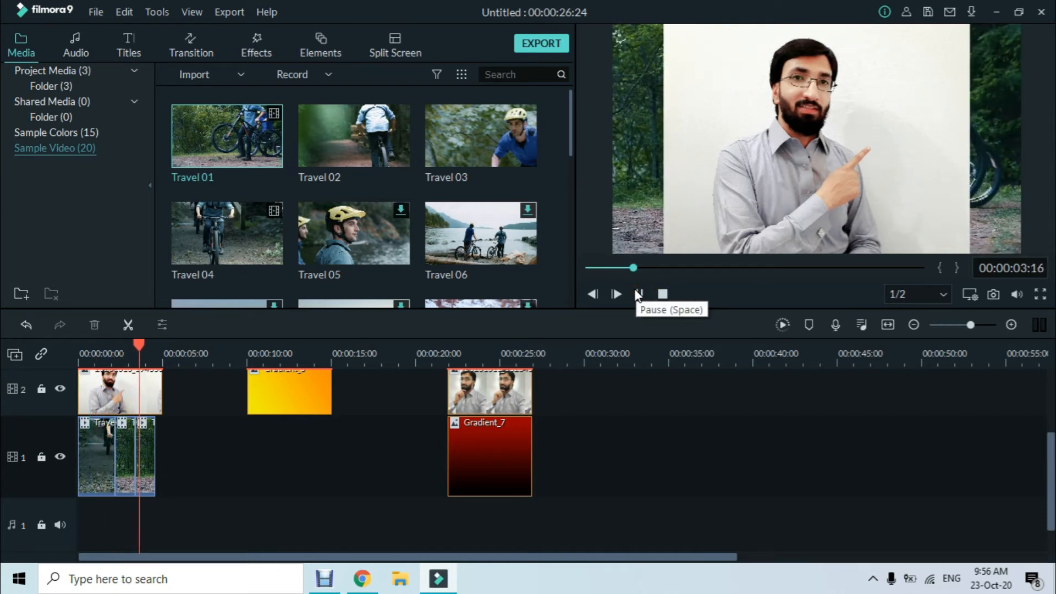
left_click(637, 293)
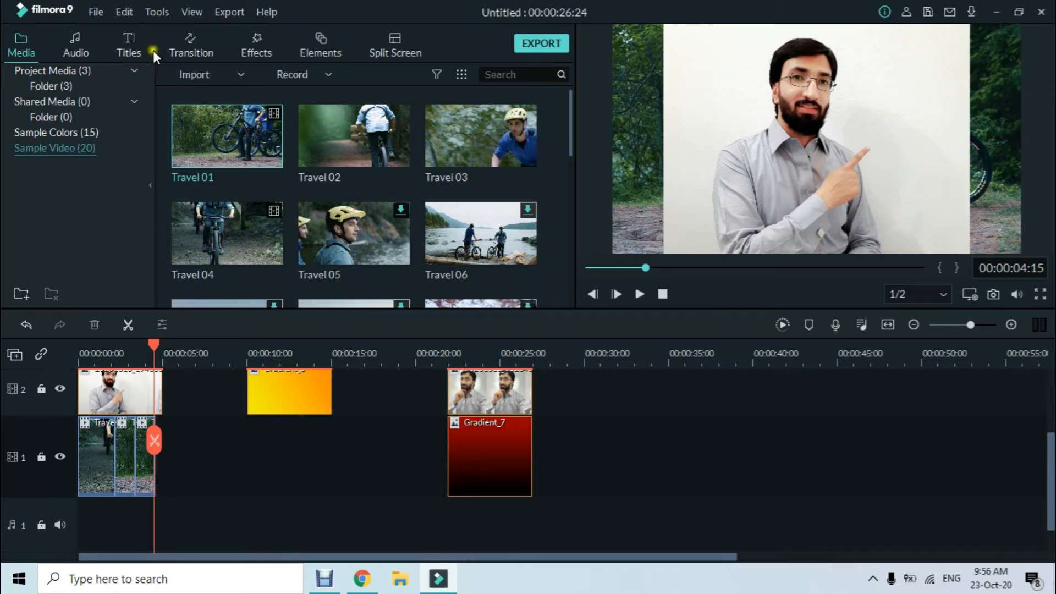
left_click(54, 68)
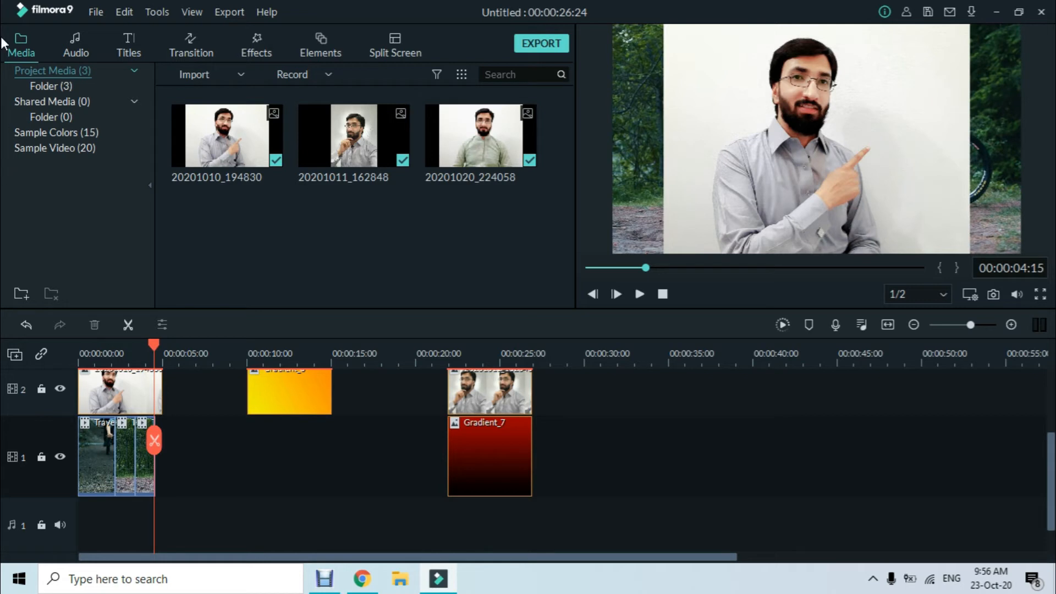
Browse the included audio library, looking through the Tender & Sentimental, Rock and Folk music categories.
left_click(71, 52)
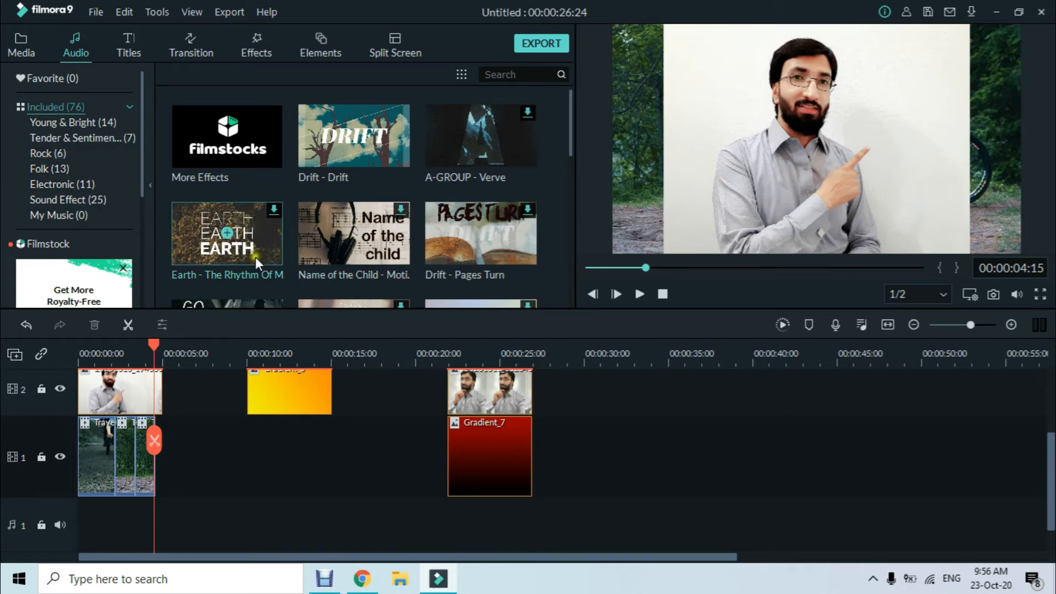
scroll(336, 231, "down", 5)
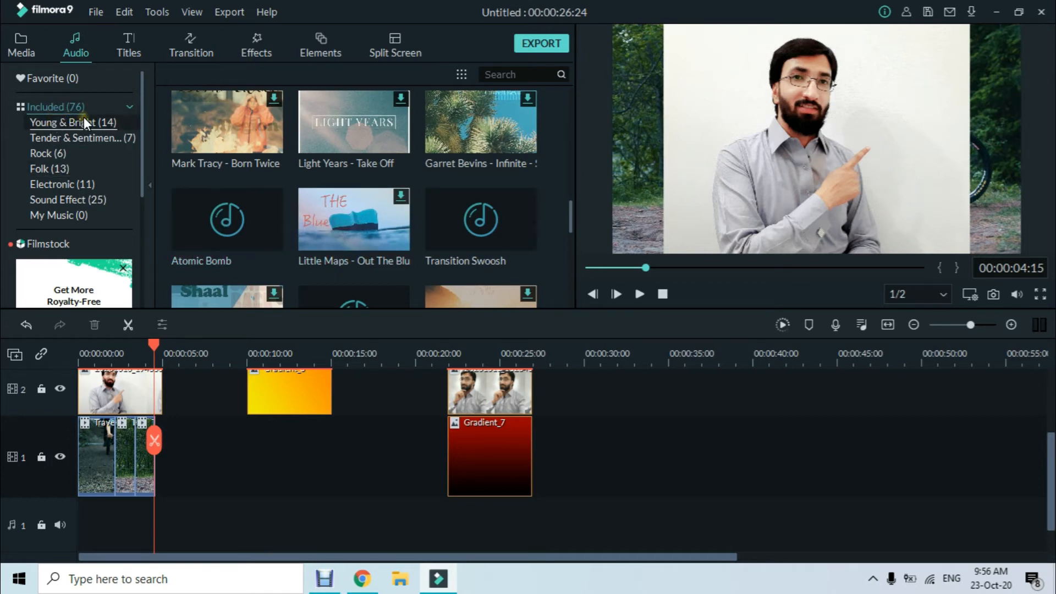
scroll(307, 247, "down", 5)
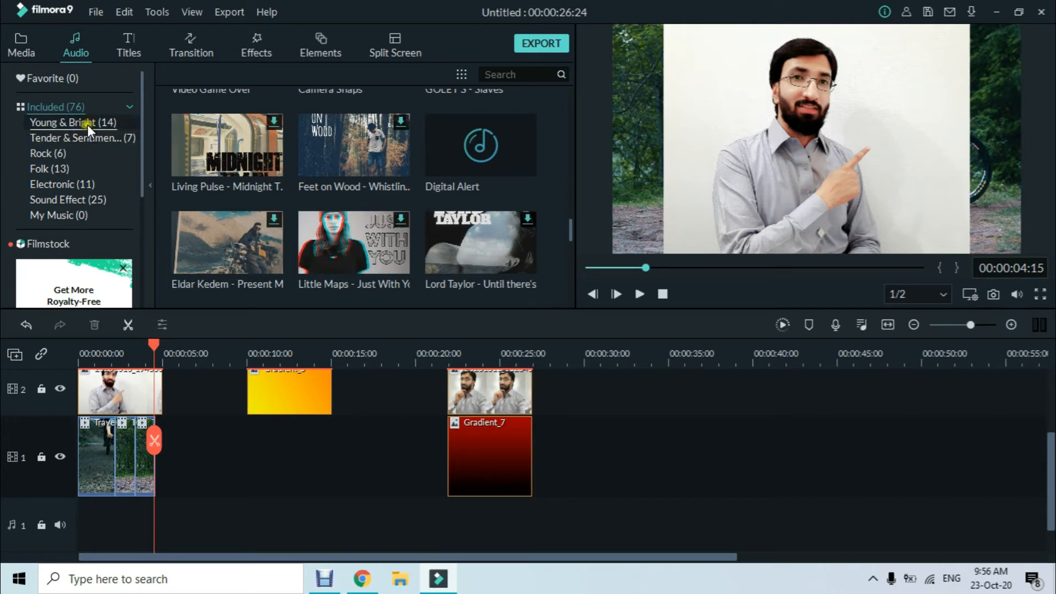
left_click(88, 141)
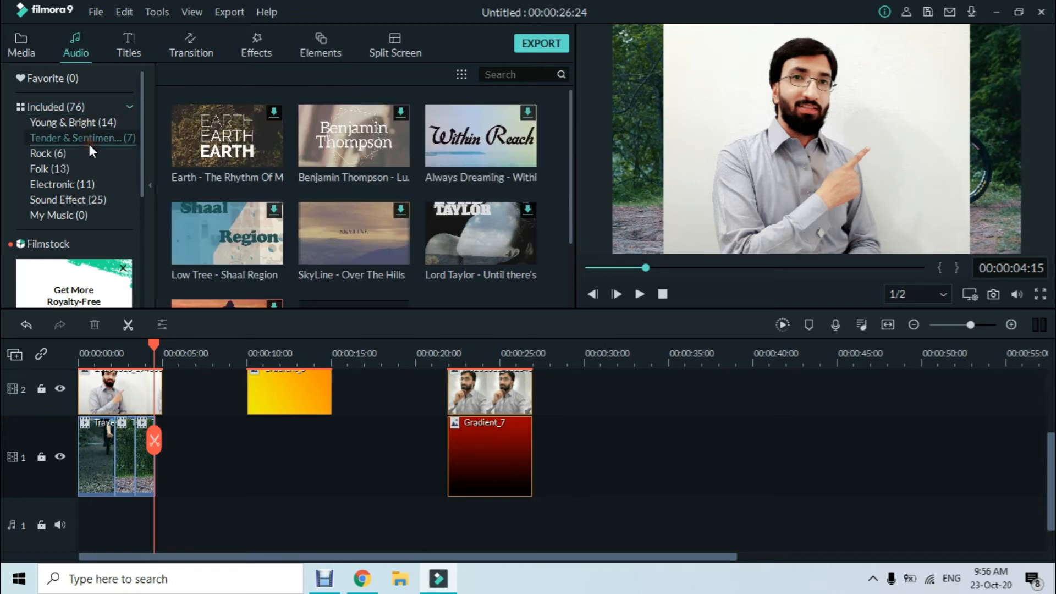
left_click(58, 153)
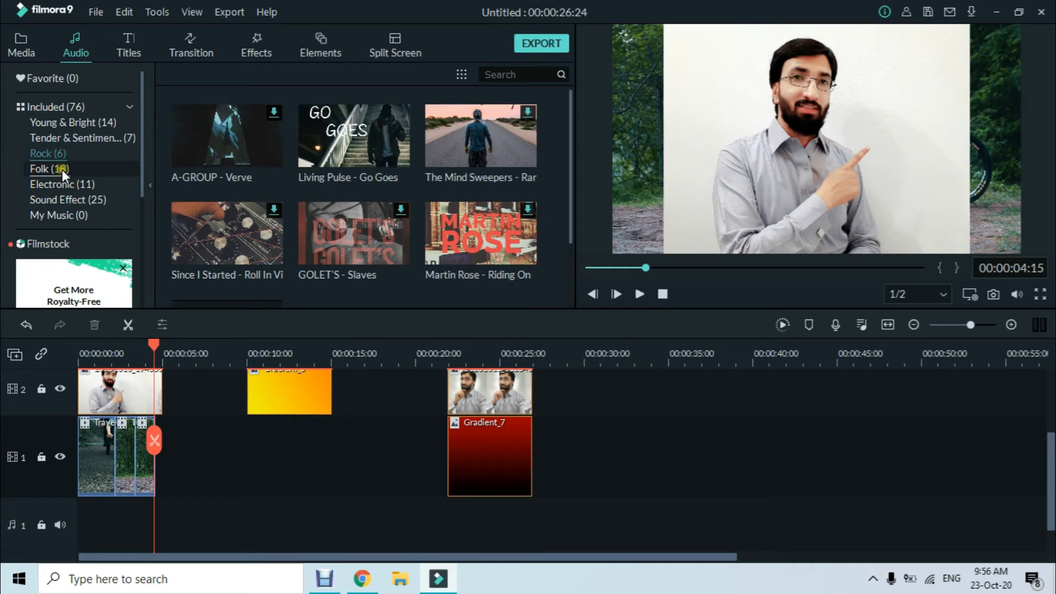
left_click(62, 169)
scroll(77, 204, "down", 3)
scroll(77, 204, "up", 3)
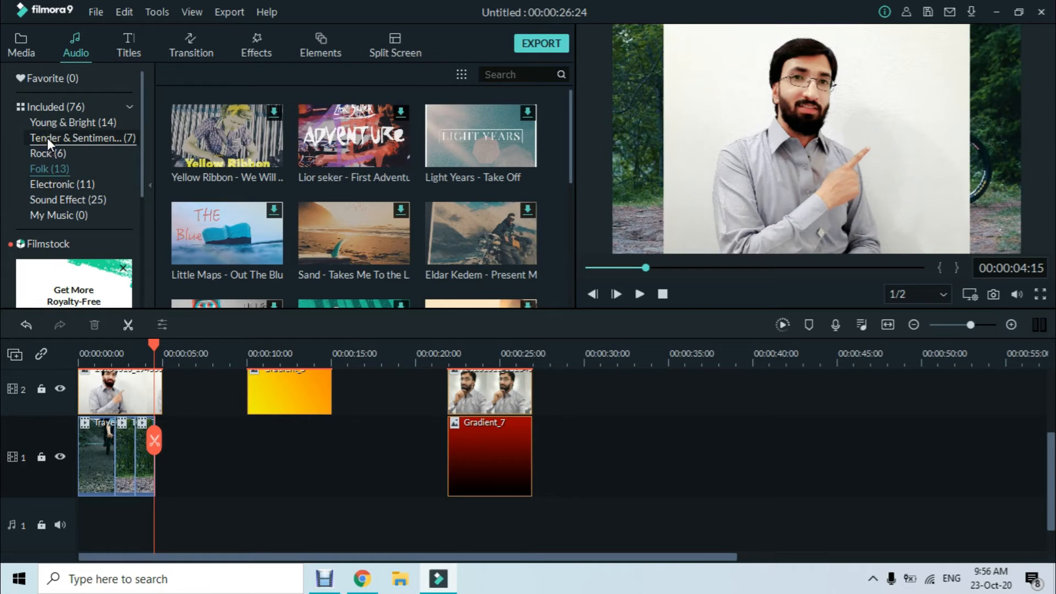
scroll(269, 491, "up", 3)
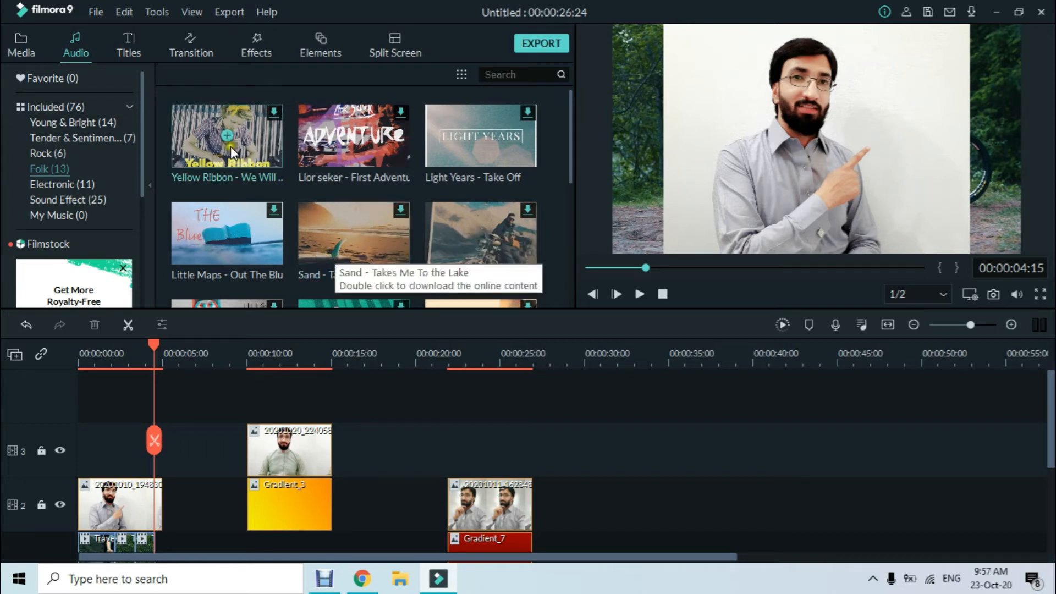
Look through the Openers, Titles and Lower 3rds titles, and place Lower Third 28 on track 4 above the image at 10 seconds.
left_click(125, 49)
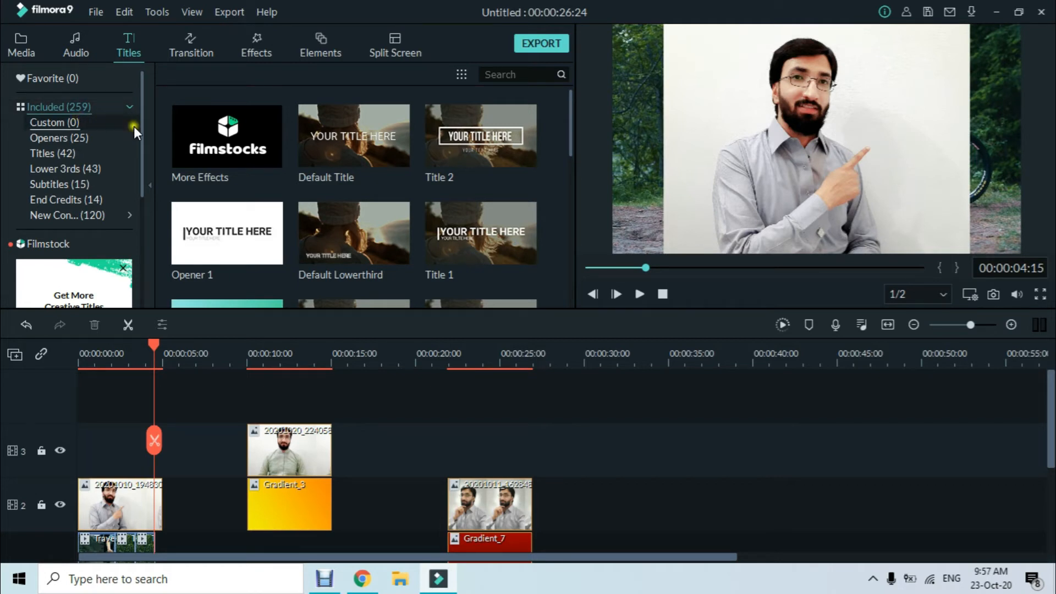
left_click(55, 140)
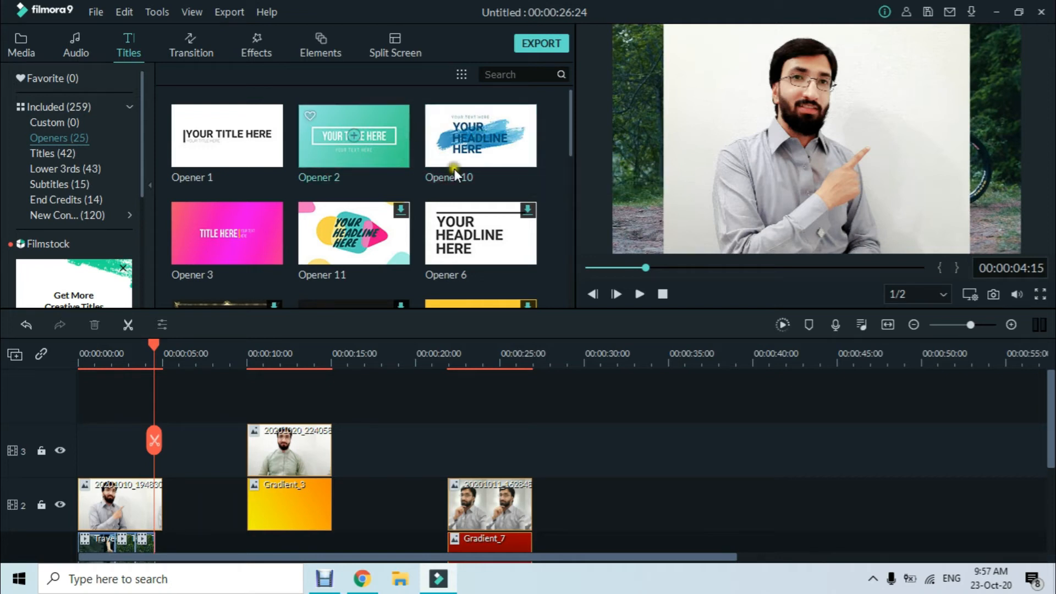
left_click(47, 155)
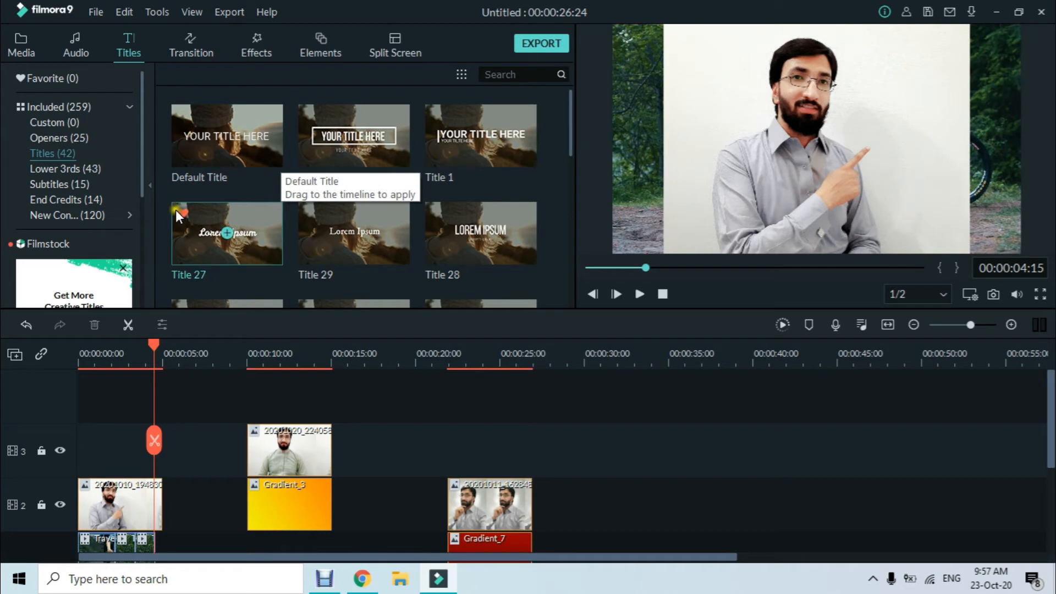
left_click(84, 169)
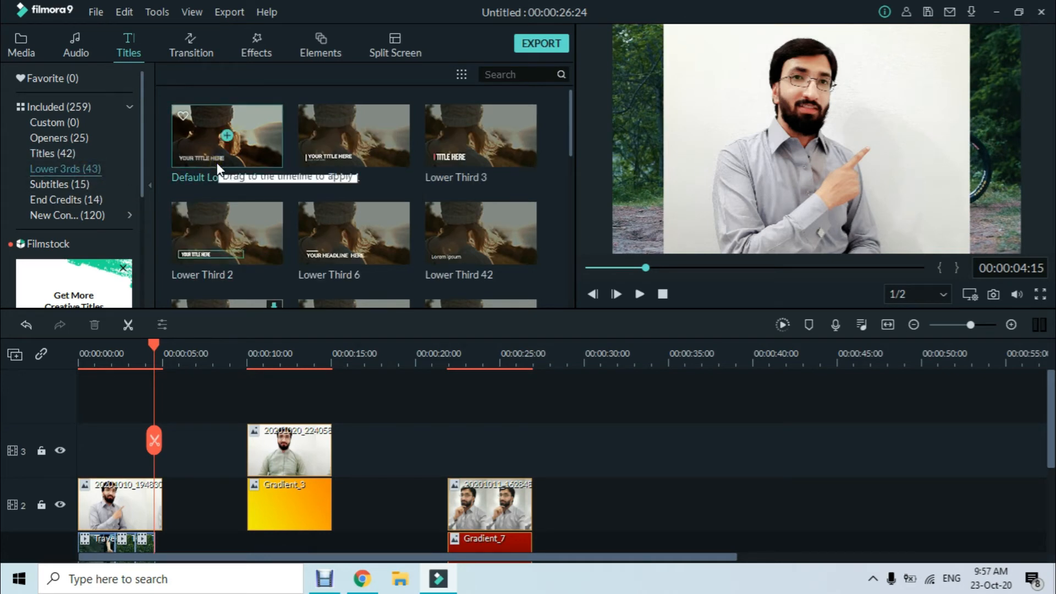
scroll(272, 202, "down", 5)
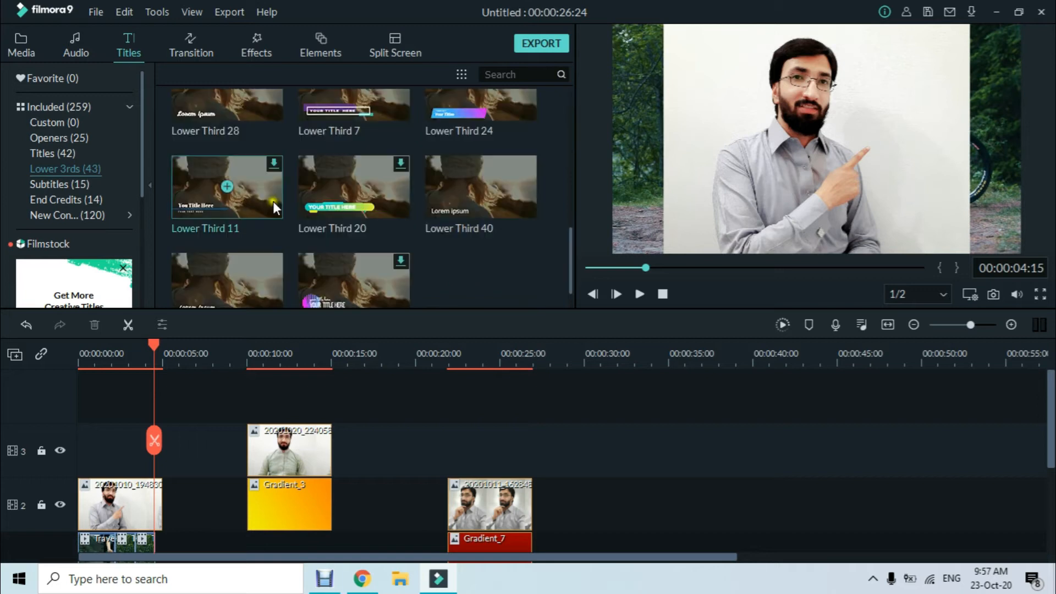
scroll(361, 214, "down", 3)
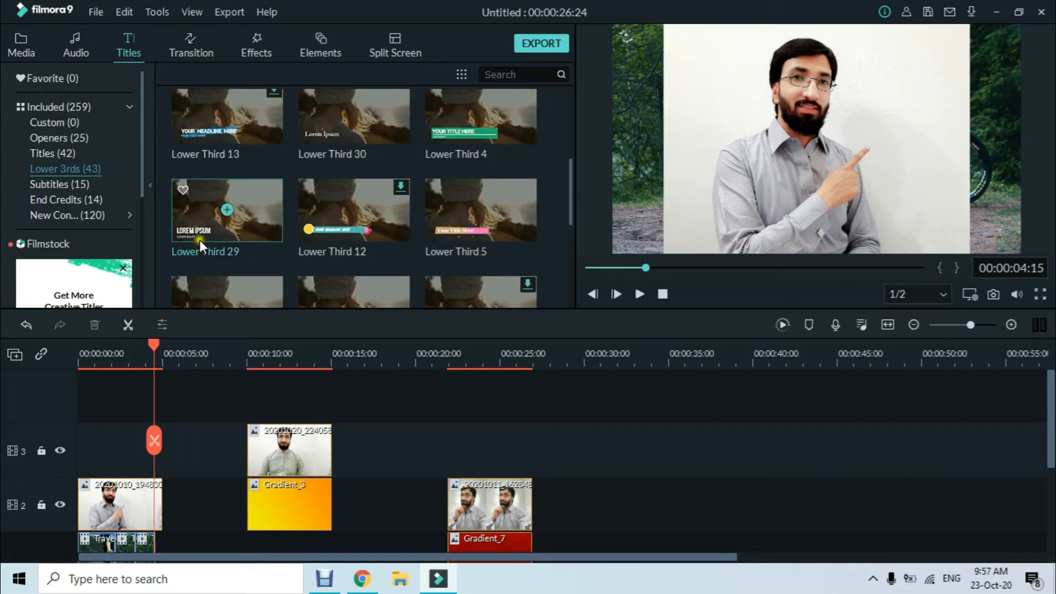
scroll(207, 234, "down", 3)
left_click_drag(243, 110, 255, 424)
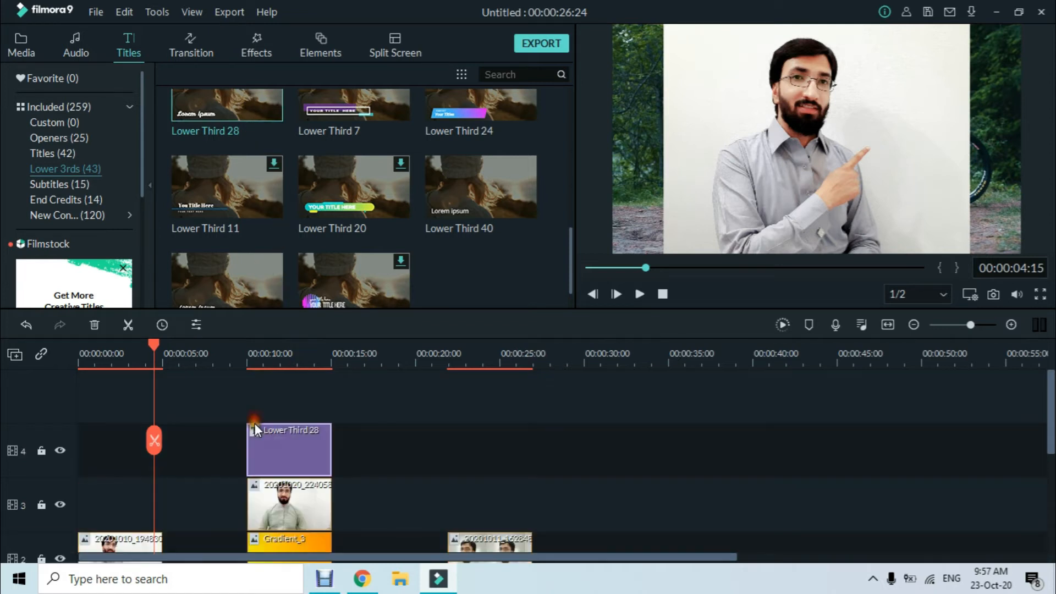
Show the Lower Third 28 title in the preview at 00:00:10:11 and change its text to "Information Ocean".
left_click(254, 356)
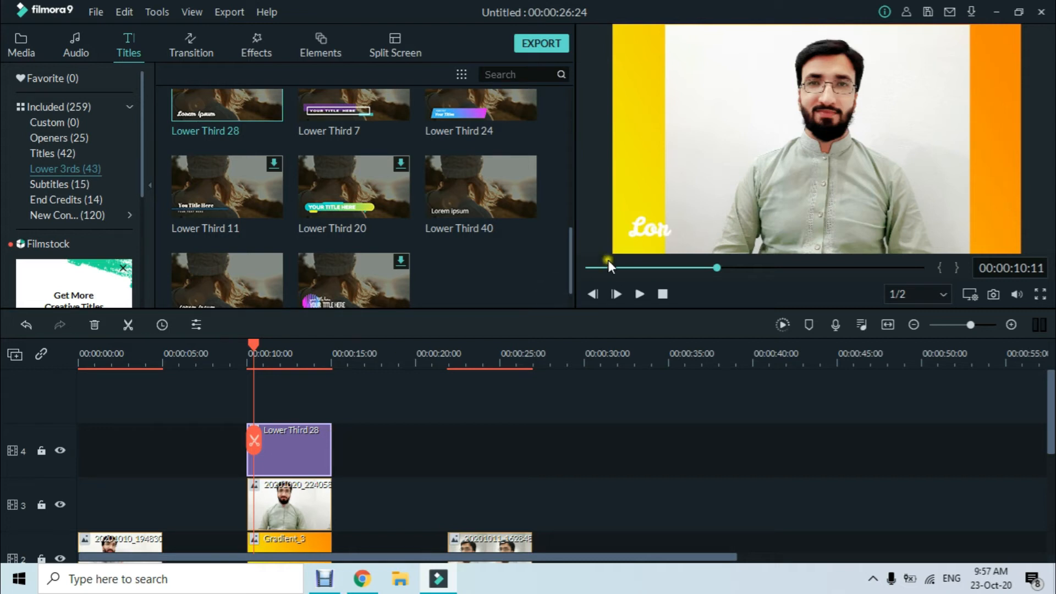
left_click(311, 450)
double_click(312, 450)
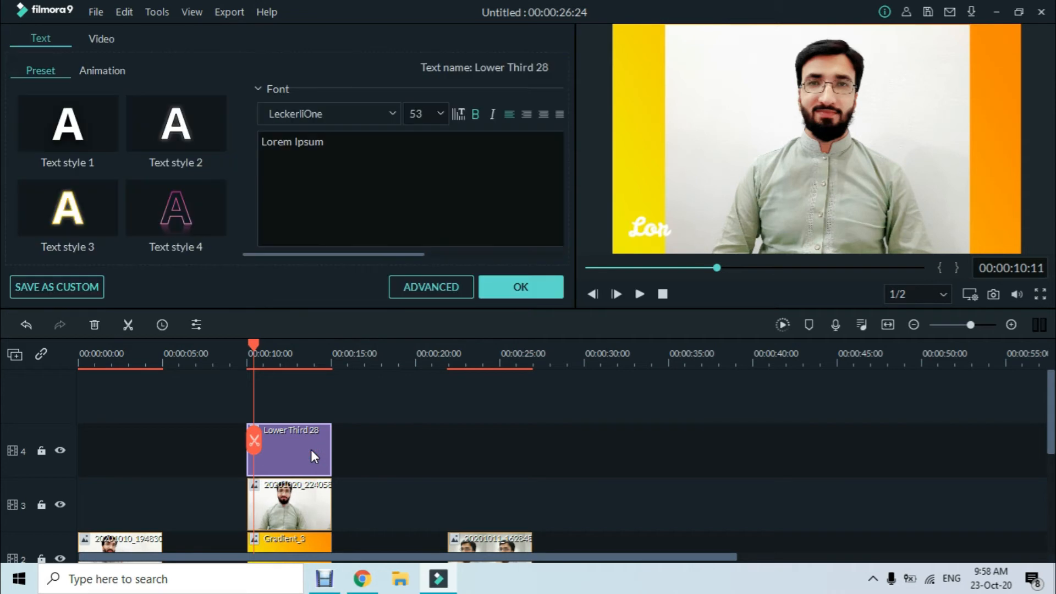
triple_click(328, 158)
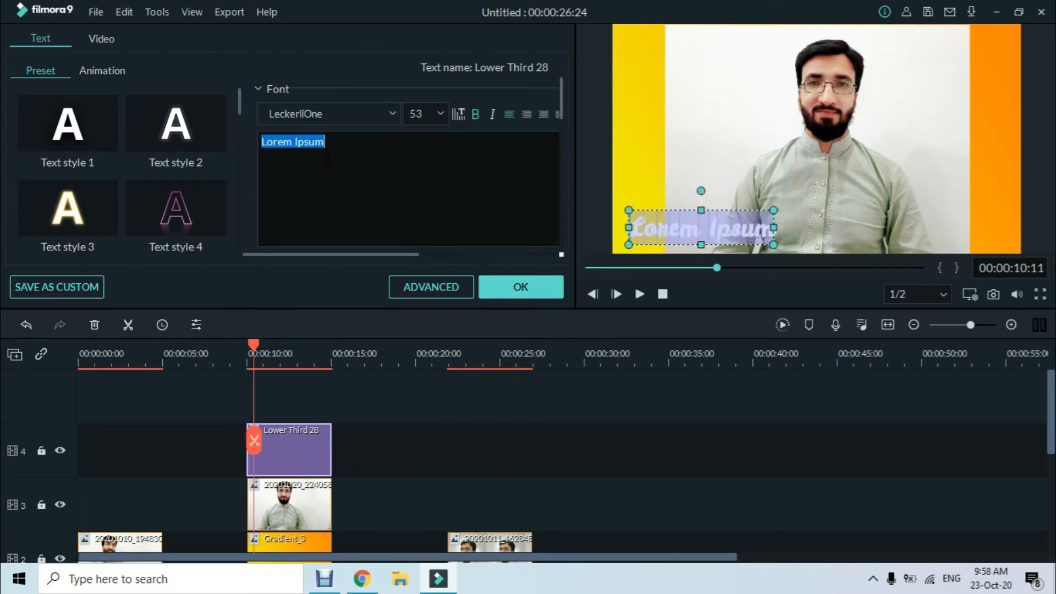
type("I")
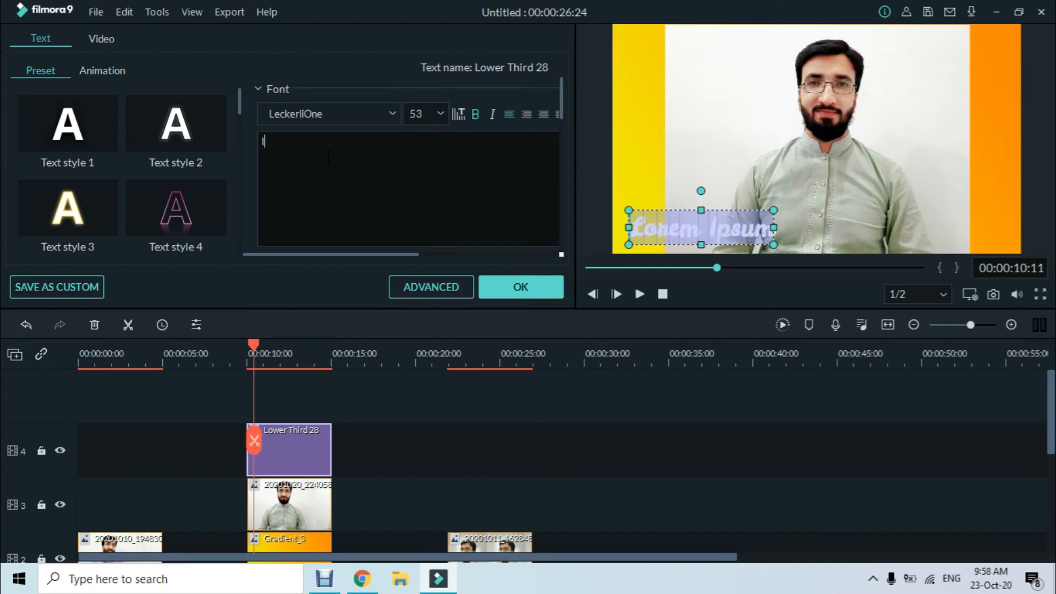
type("nformation Ocean")
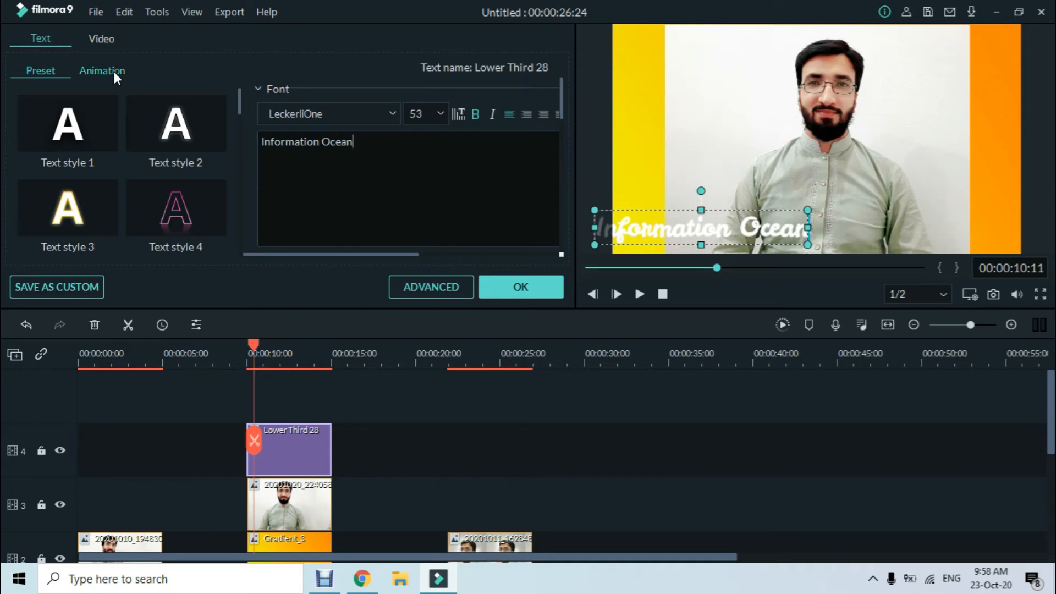
Try Text styles 6, 5 and 7 on the title, and apply Text style 18.
left_click(94, 133)
scroll(63, 166, "down", 2)
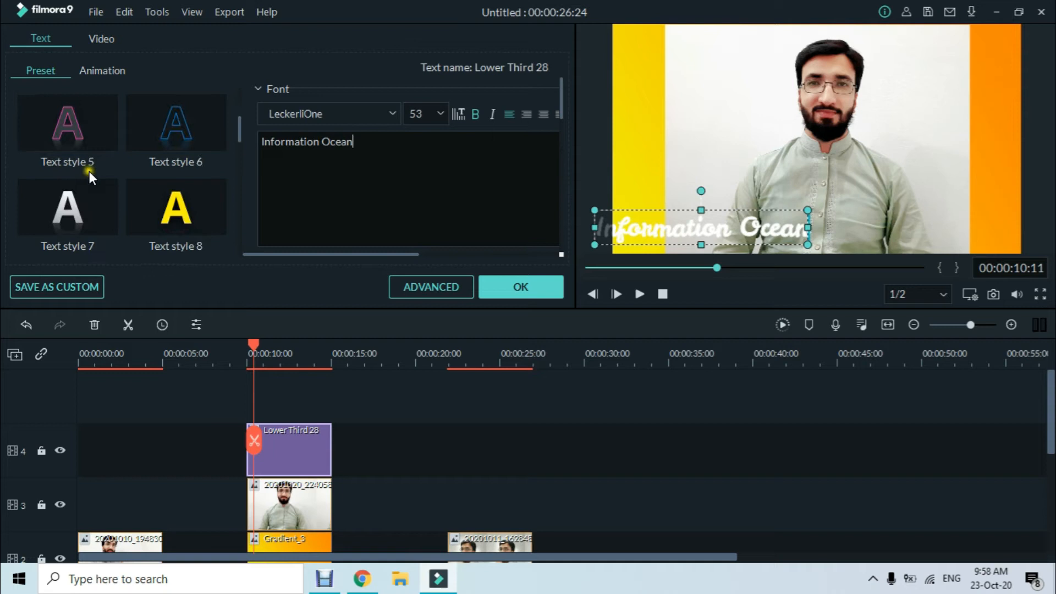
left_click(174, 137)
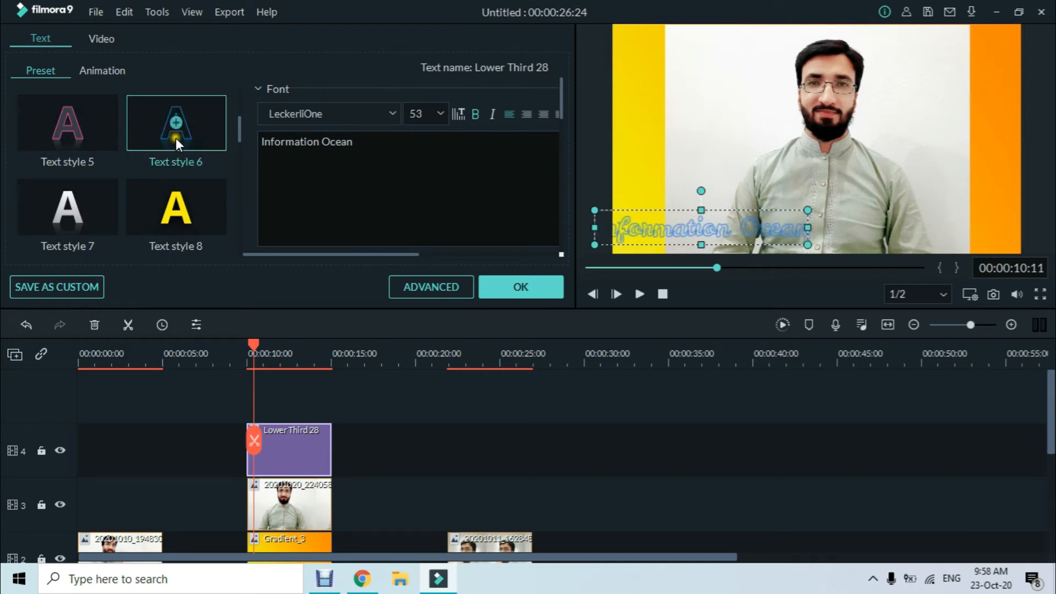
left_click(51, 149)
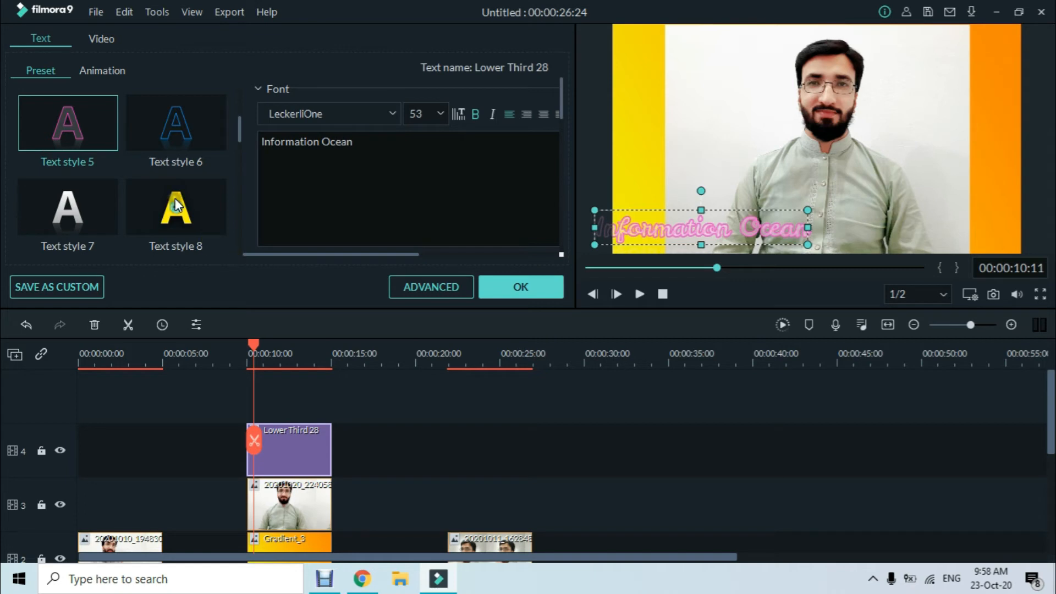
left_click(88, 224)
scroll(87, 223, "down", 5)
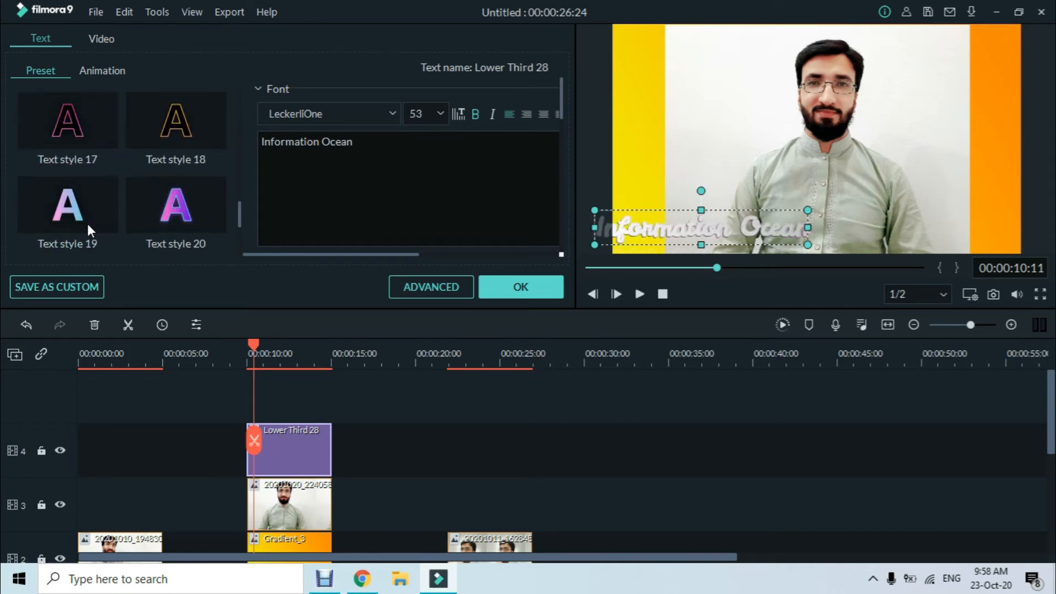
left_click(166, 141)
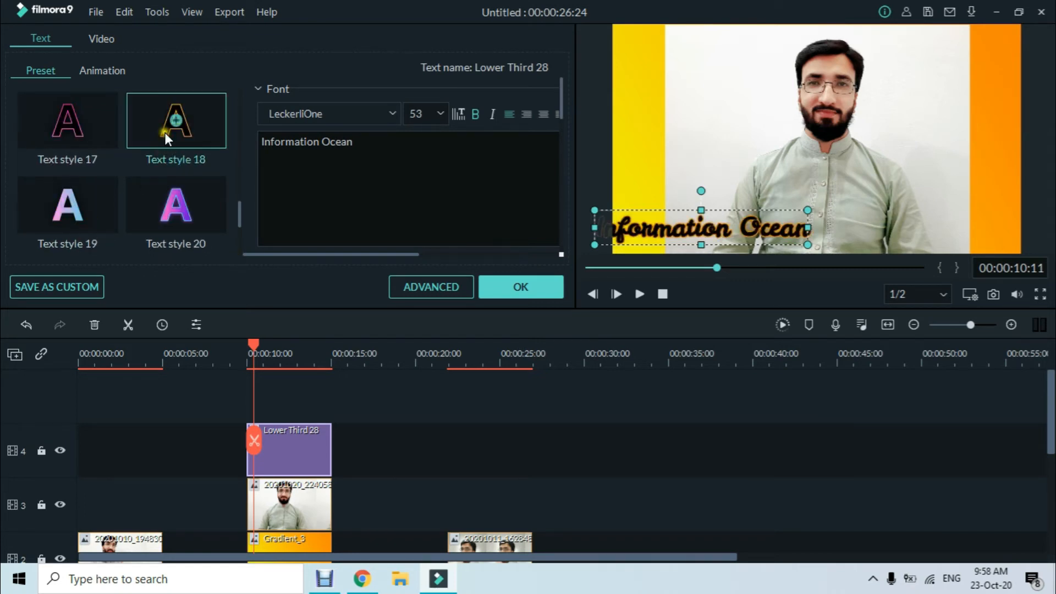
scroll(184, 121, "up", 8)
left_click(92, 69)
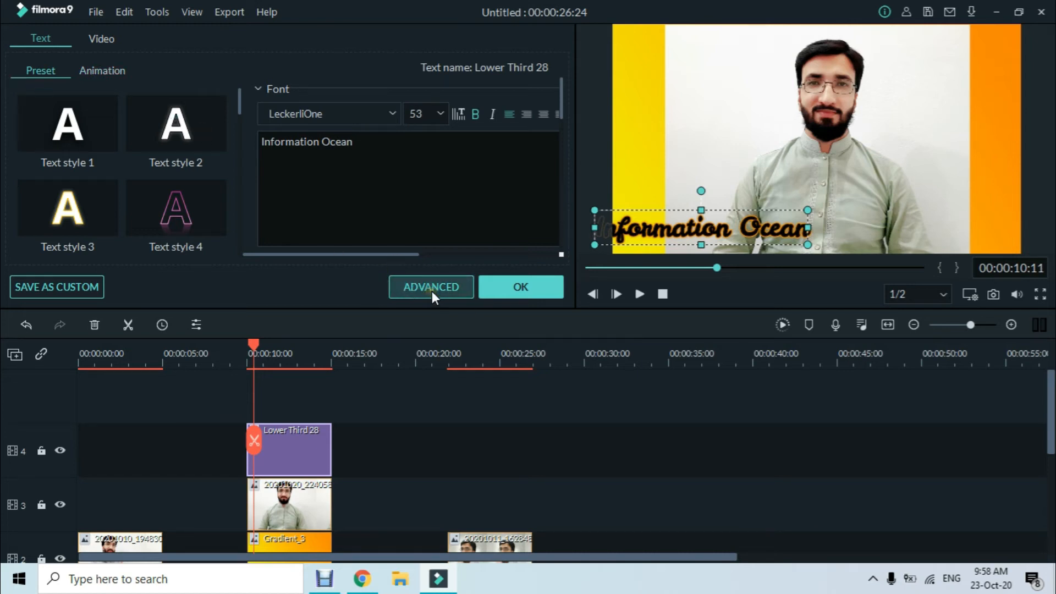
Move the "Information Ocean" title in the preview to the bottom centre of the image, over the man's chest.
left_click(630, 226)
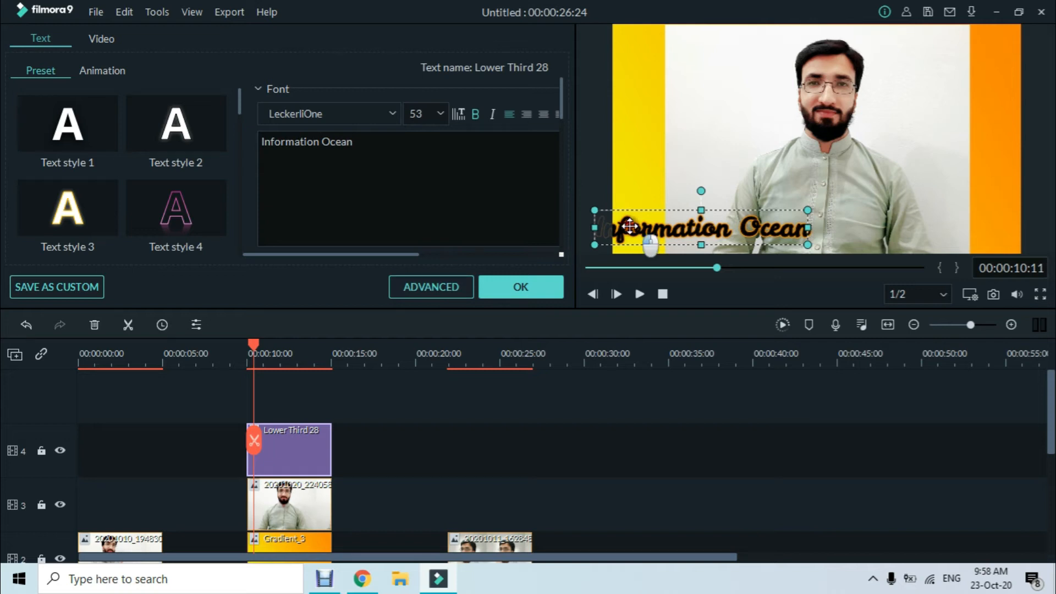
left_click_drag(630, 226, 753, 228)
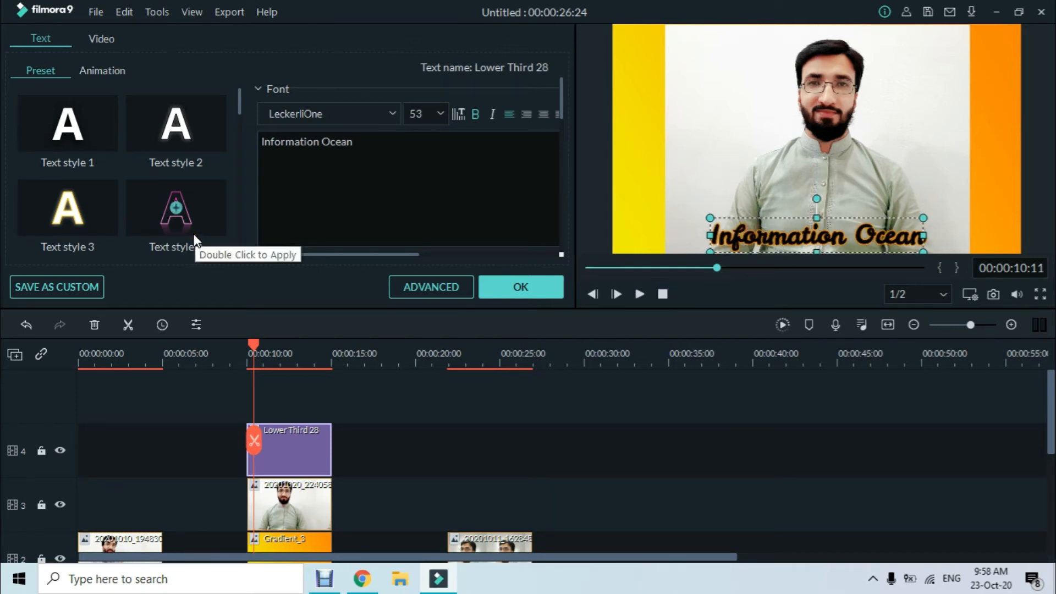
left_click(395, 257)
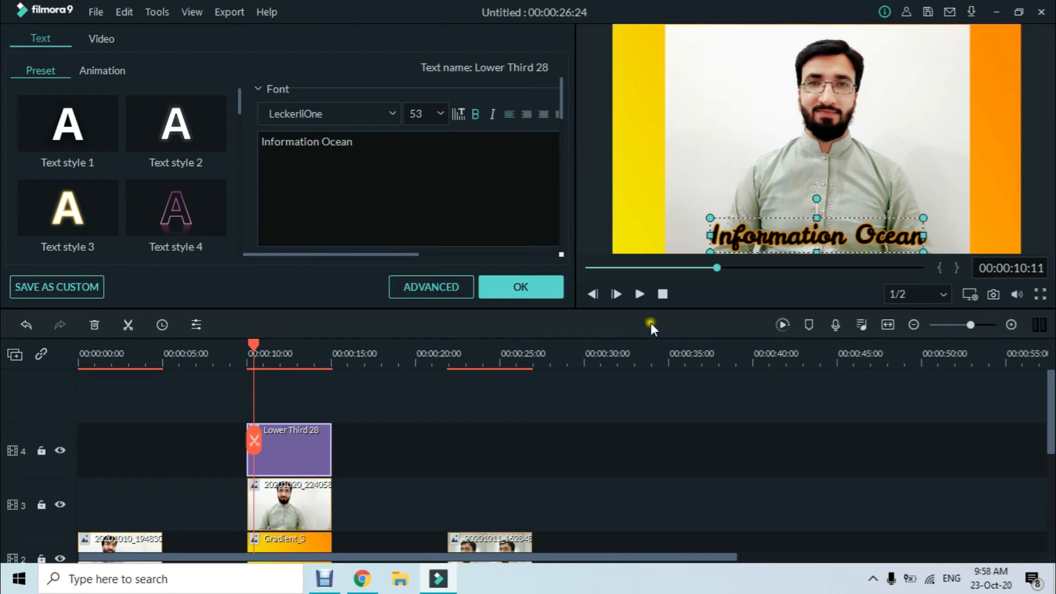
Open the title's advanced text editing, try dark red and dark blue text fills, and set the fill color to black.
left_click(462, 295)
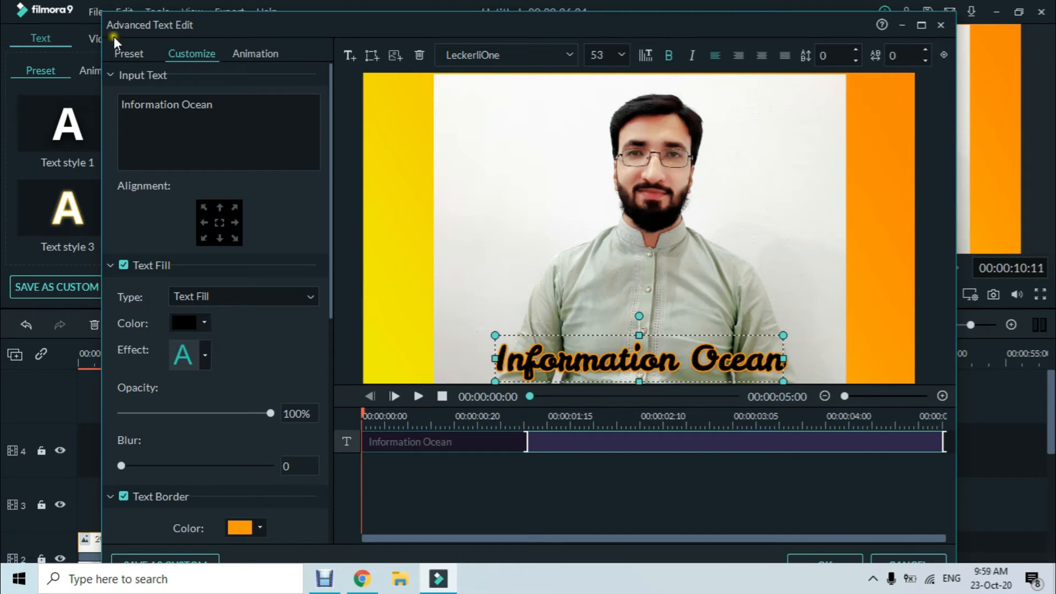
left_click(200, 329)
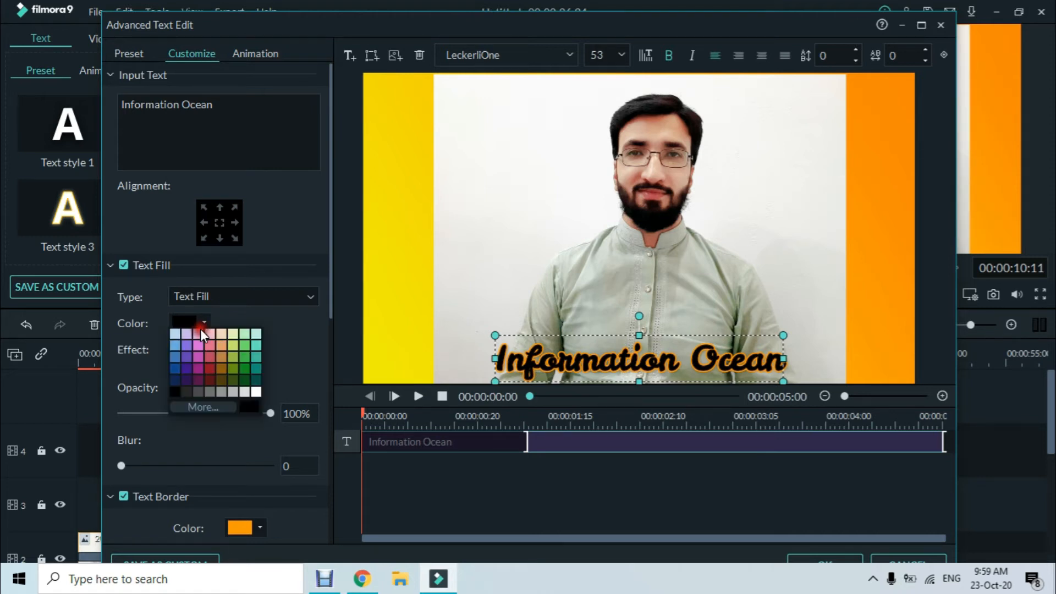
left_click(210, 372)
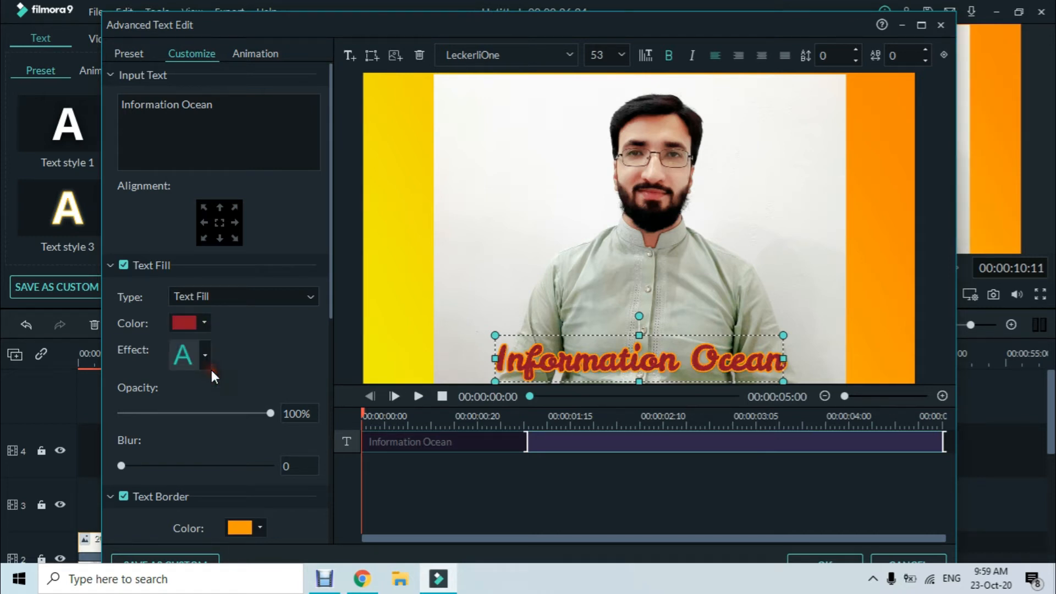
left_click(204, 322)
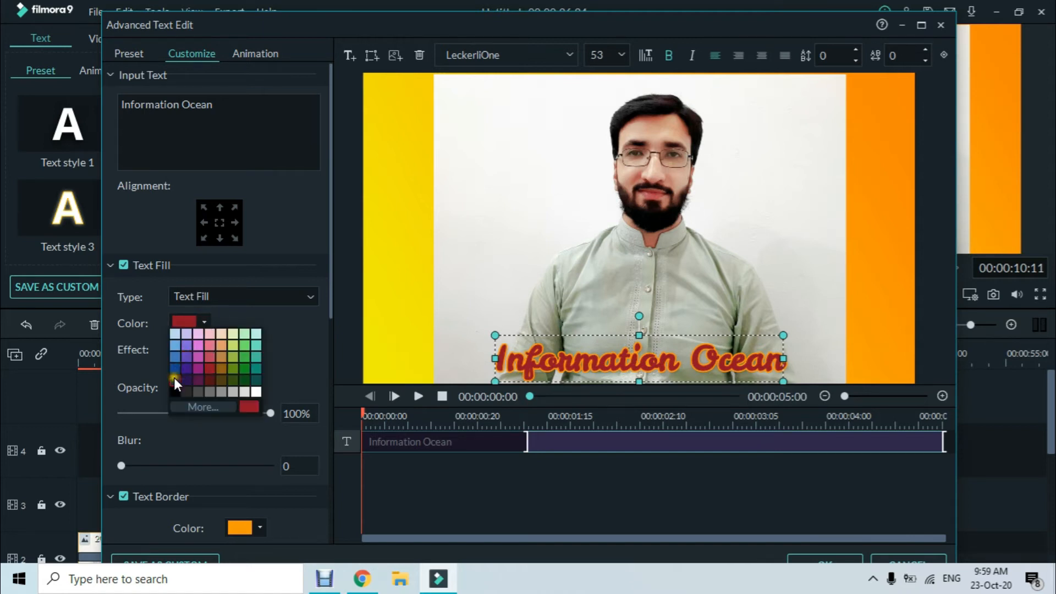
left_click(175, 379)
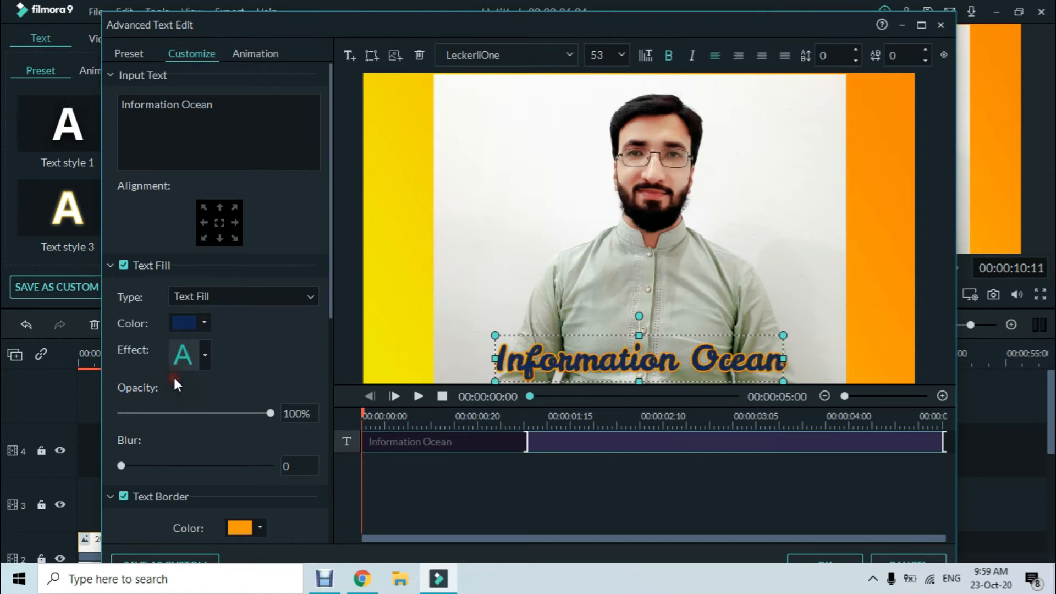
left_click(202, 326)
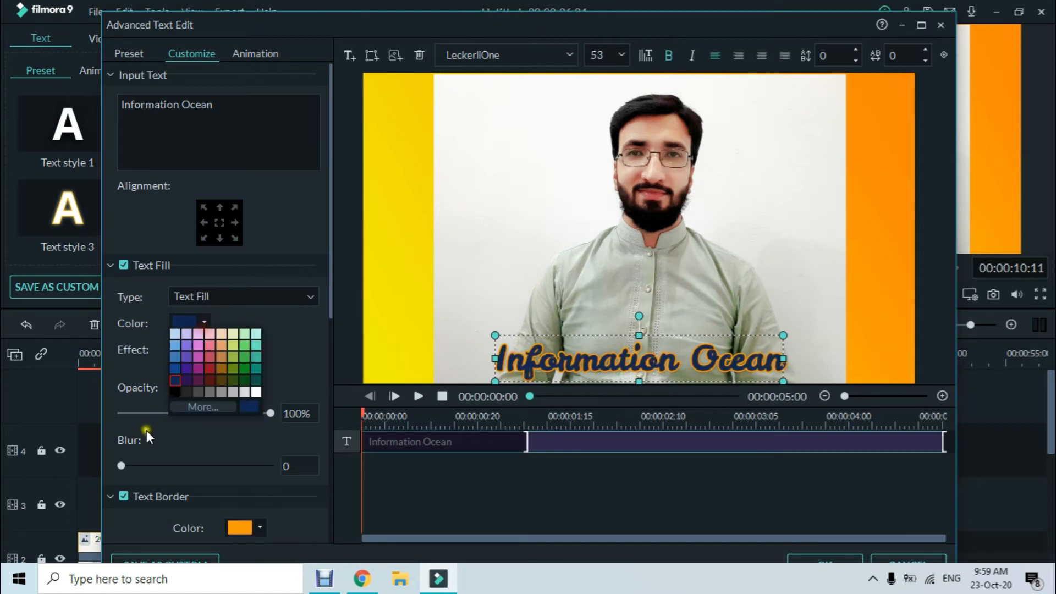
left_click(174, 390)
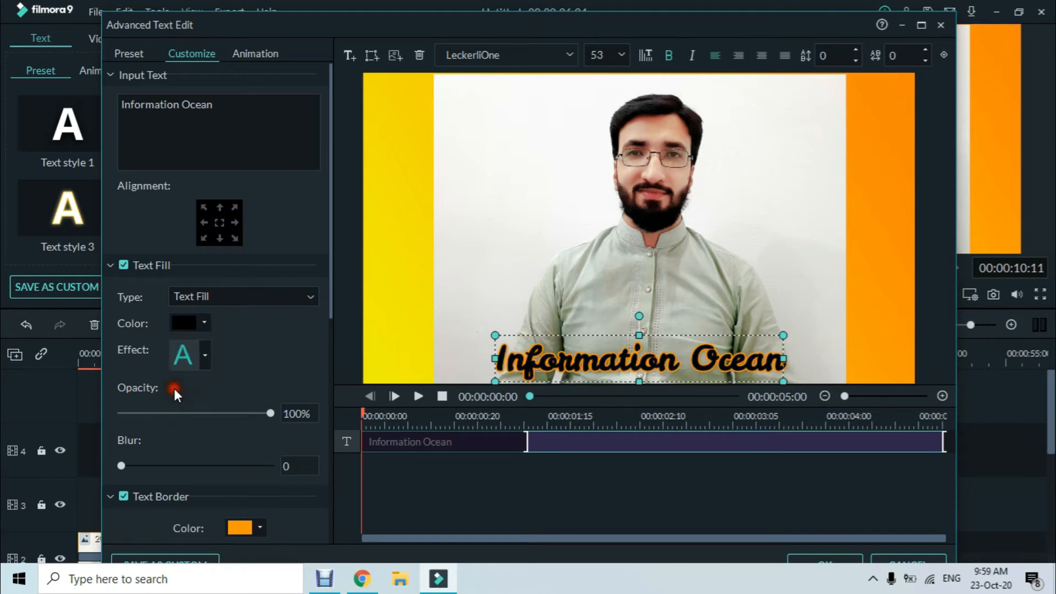
Try a faint blurred fill effect on the text, restore the solid effect, and try the fill's opacity and blur adjustments.
left_click(206, 354)
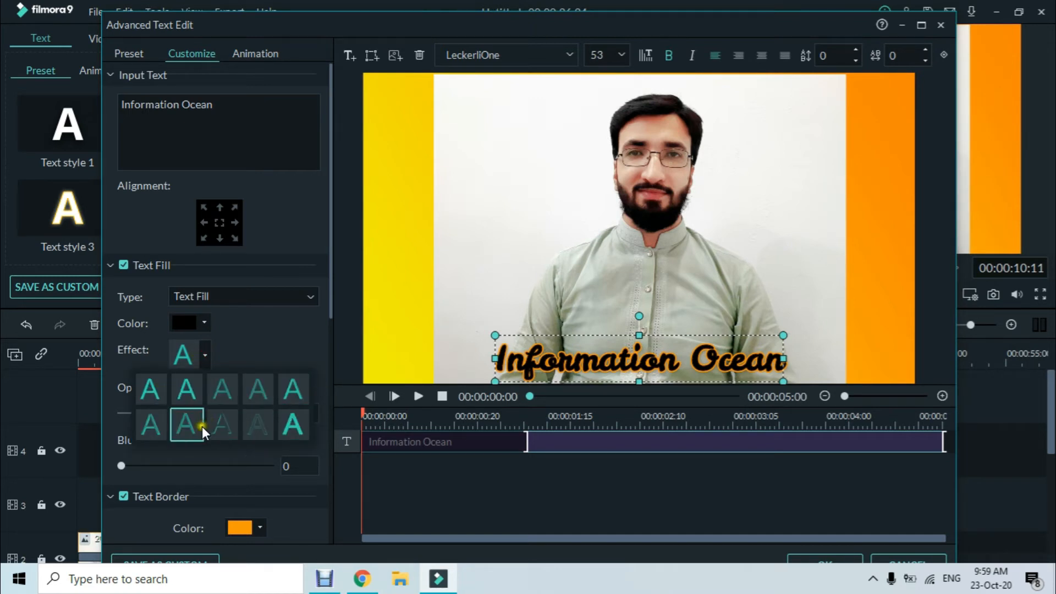
left_click(218, 423)
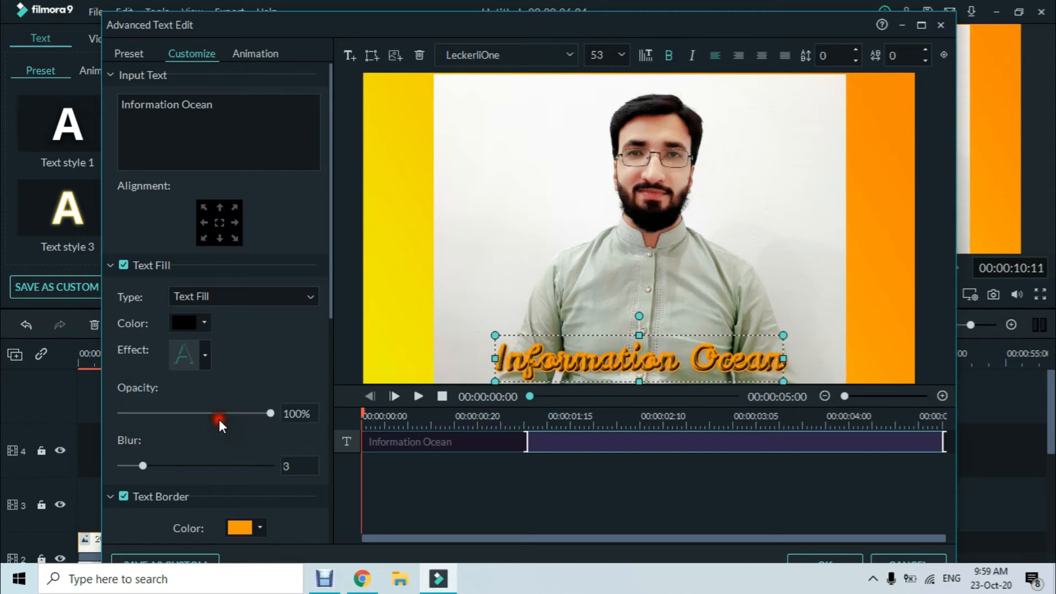
left_click(202, 352)
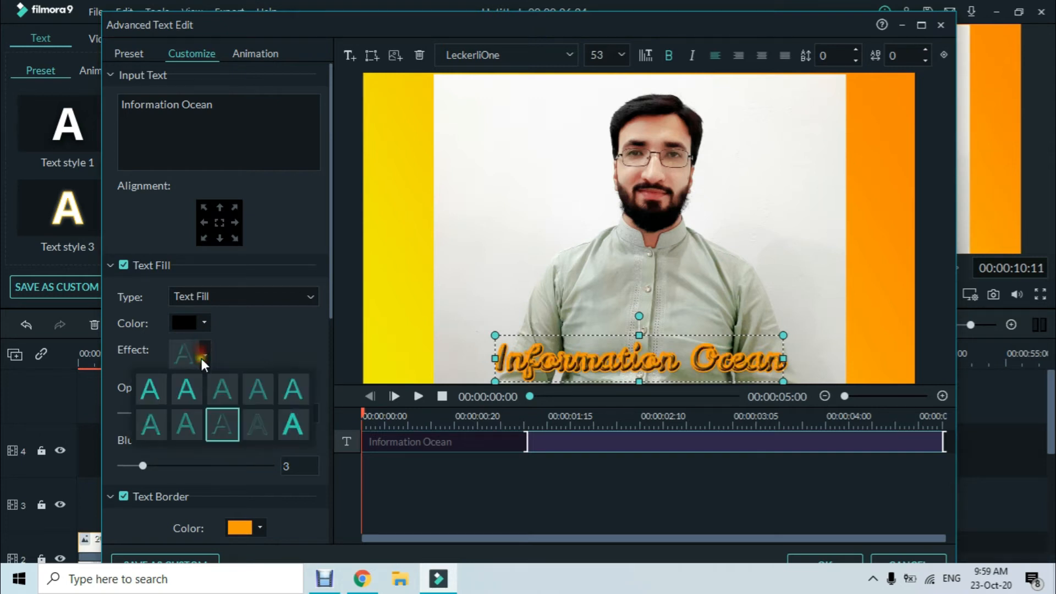
left_click(138, 425)
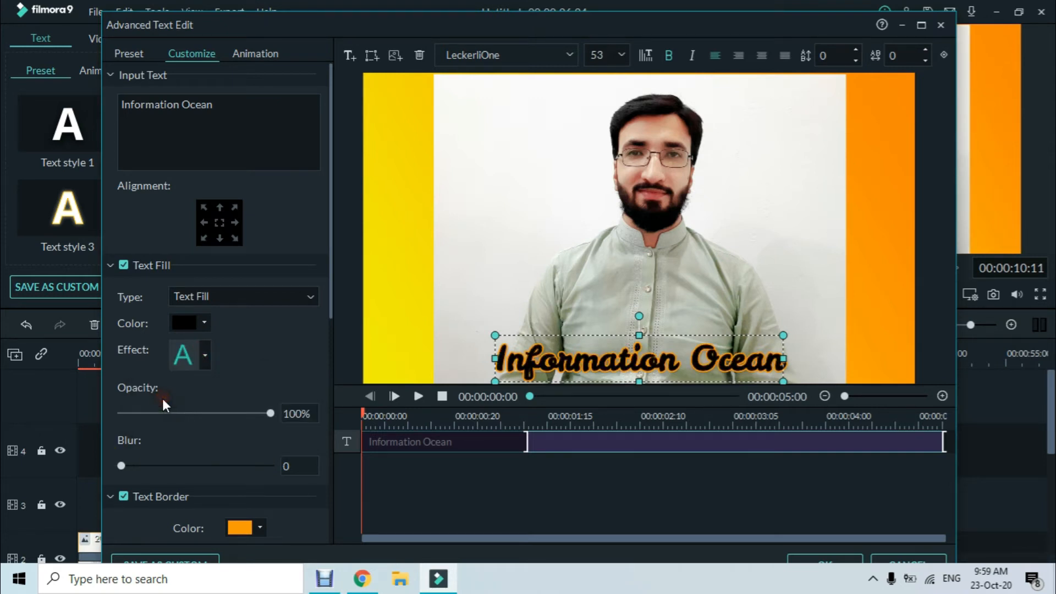
left_click_drag(270, 413, 316, 414)
left_click_drag(120, 470, 59, 489)
Look through the text border's color palette and try its opacity and blur adjustments, keeping orange, 100% and 0.
scroll(299, 437, "down", 2)
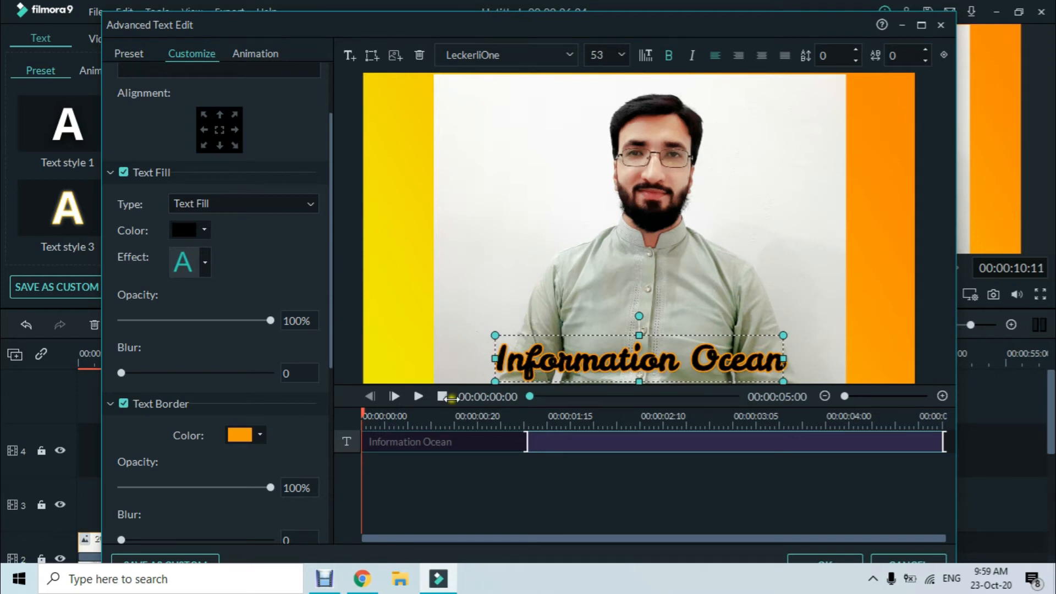
left_click(257, 437)
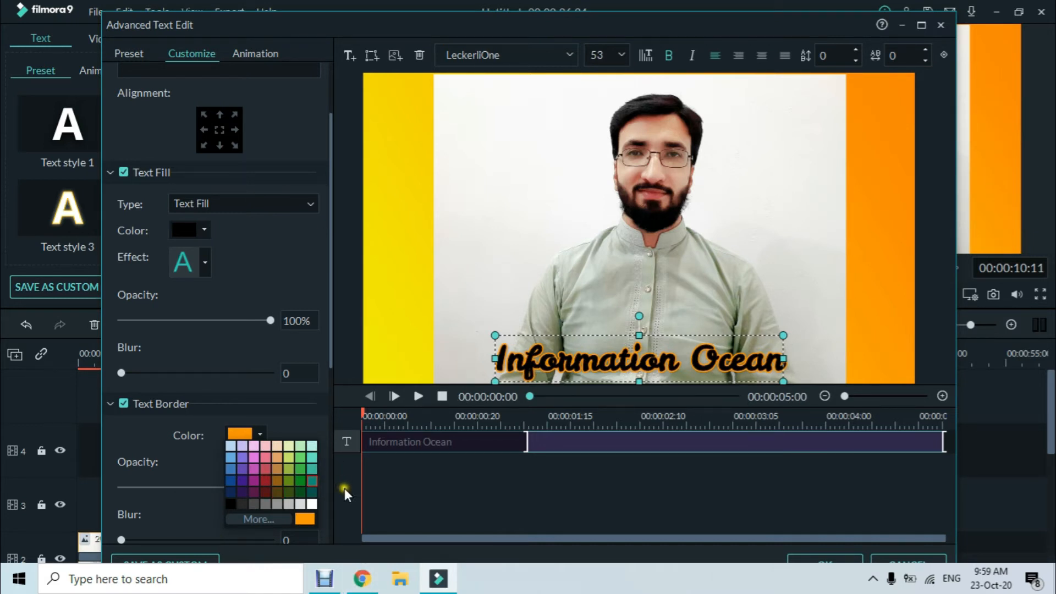
left_click(311, 430)
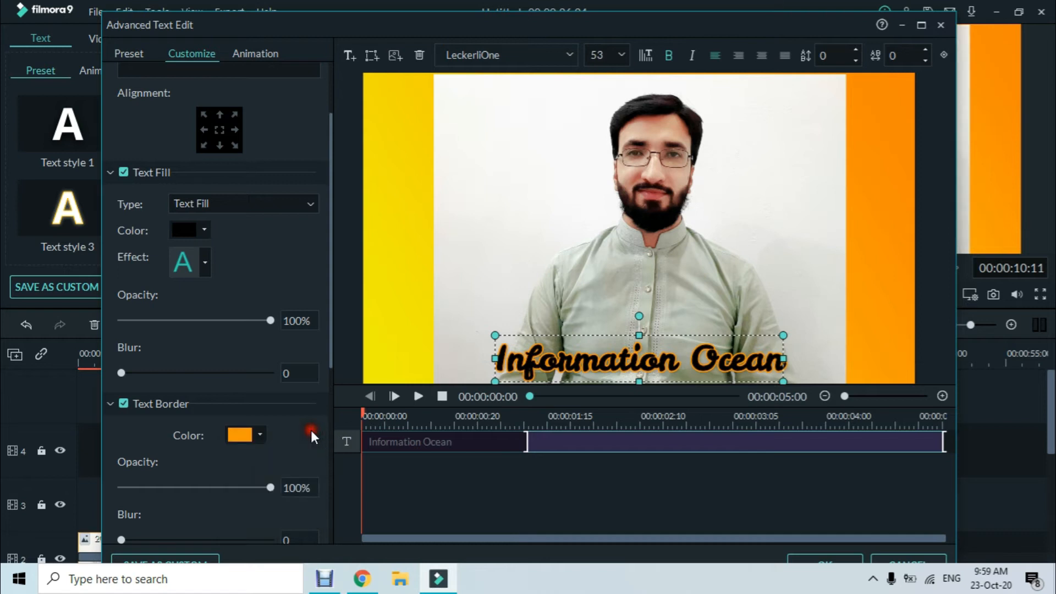
left_click_drag(185, 494, 342, 506)
scroll(233, 507, "down", 3)
left_click_drag(137, 404, 67, 401)
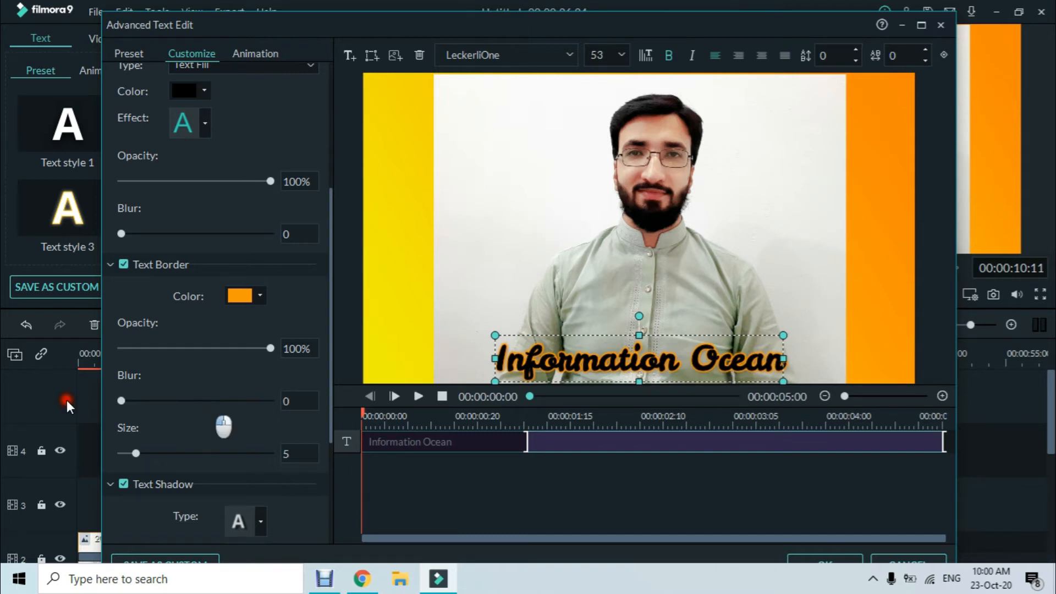
Try a much thicker orange border around the text, and set the border size back to 5.
left_click_drag(143, 452, 243, 453)
double_click(292, 454)
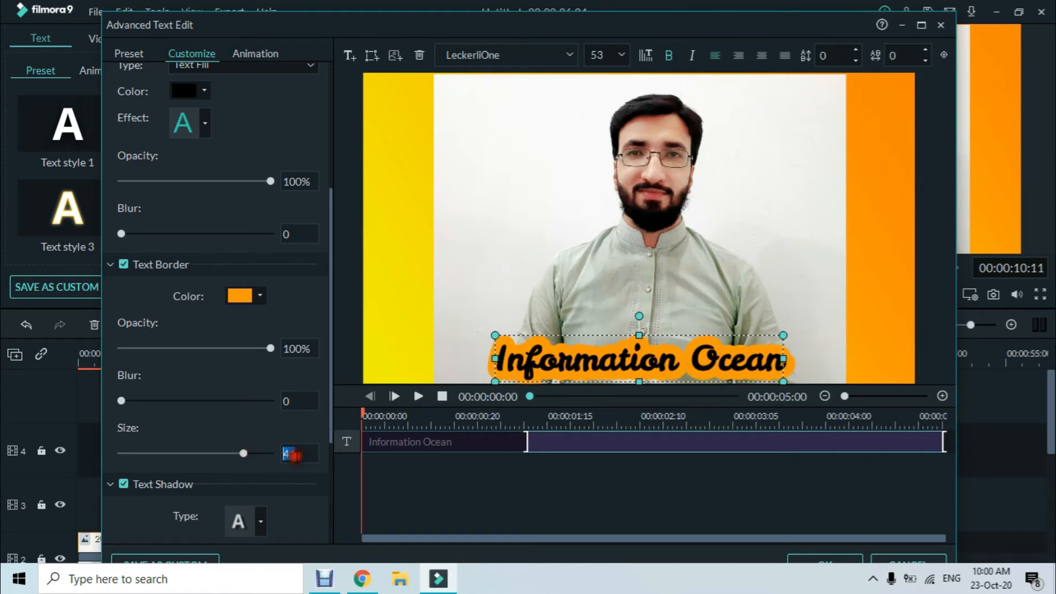
type("5")
left_click(307, 406)
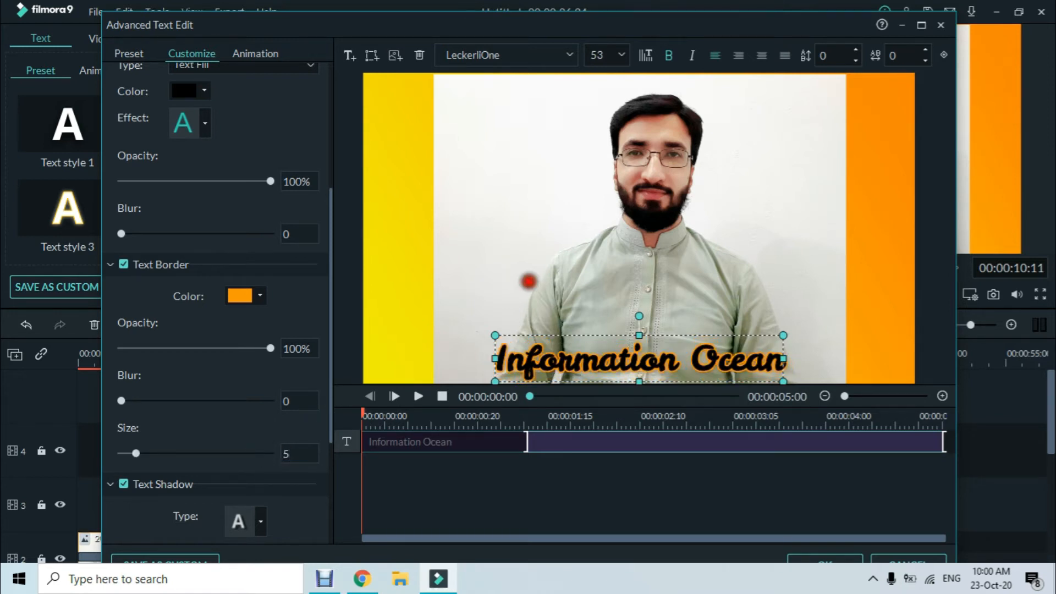
Apply the third shadow type in the last row to the text and move the title slightly up over the image.
scroll(214, 372, "down", 3)
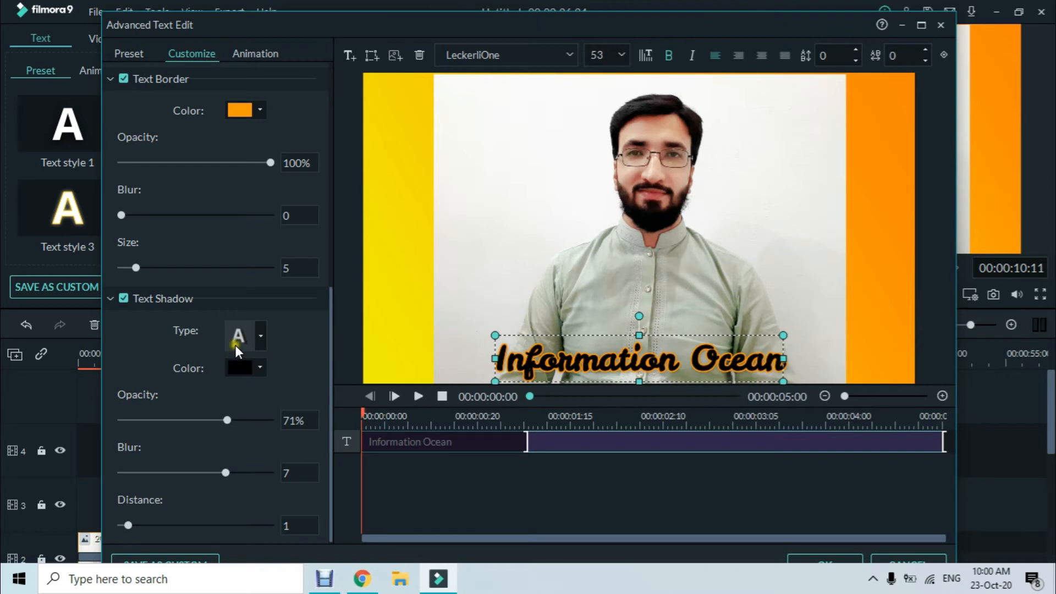
left_click(262, 374)
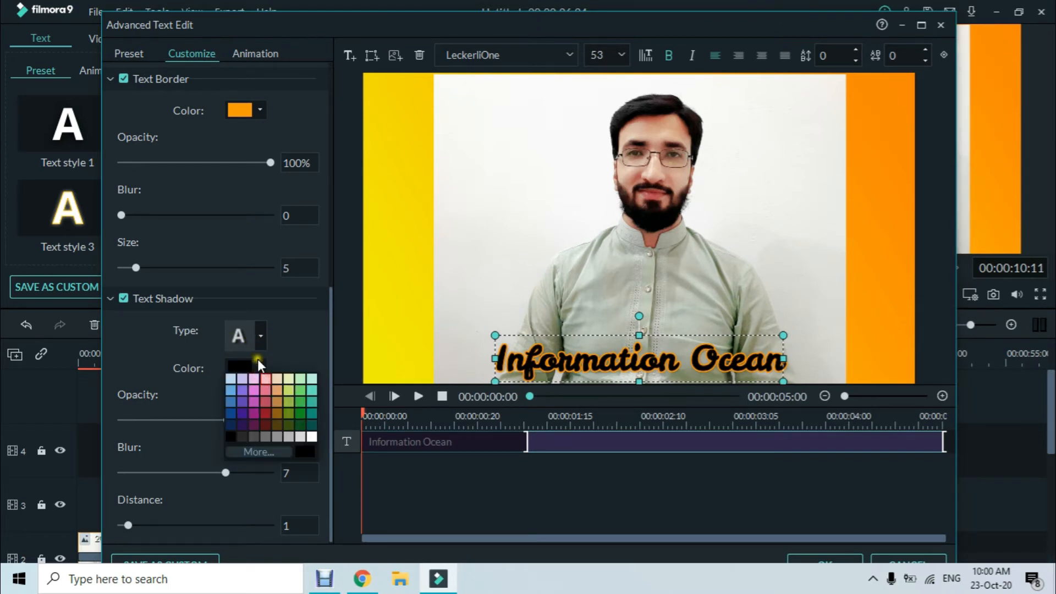
left_click(258, 353)
left_click(259, 340)
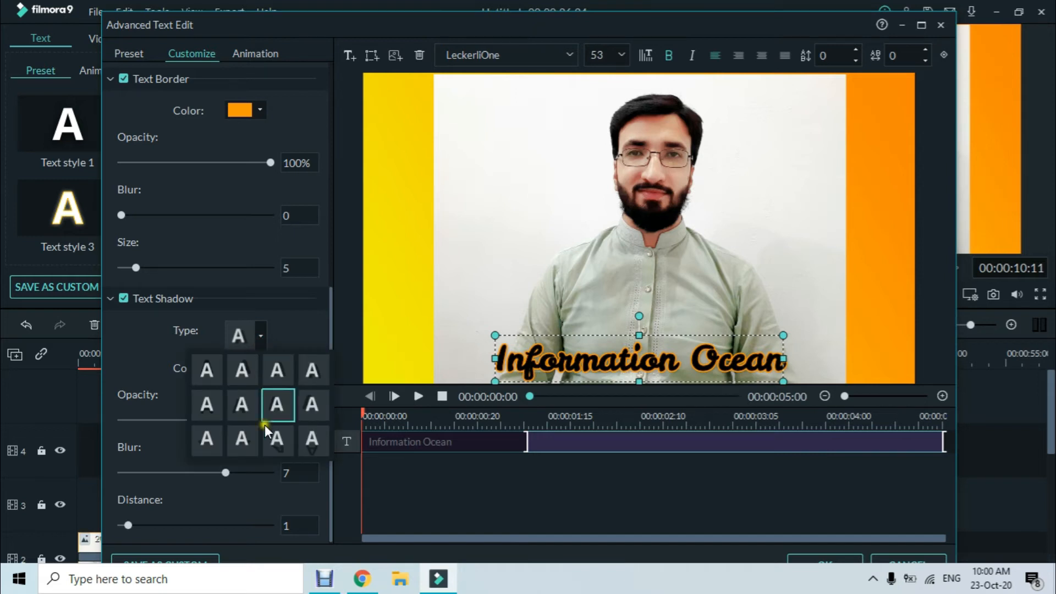
left_click(281, 437)
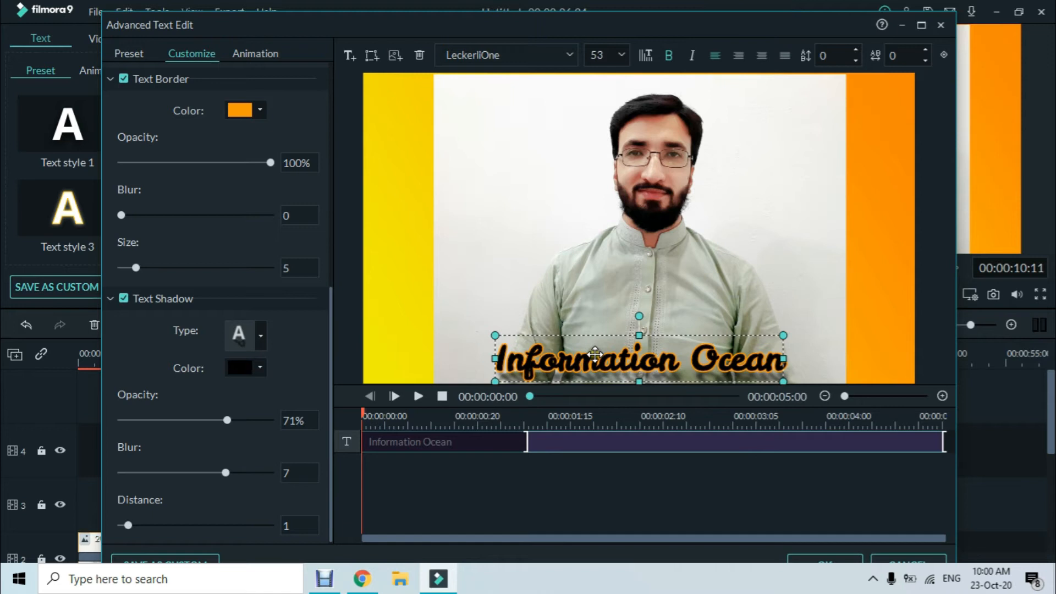
left_click_drag(602, 358, 603, 349)
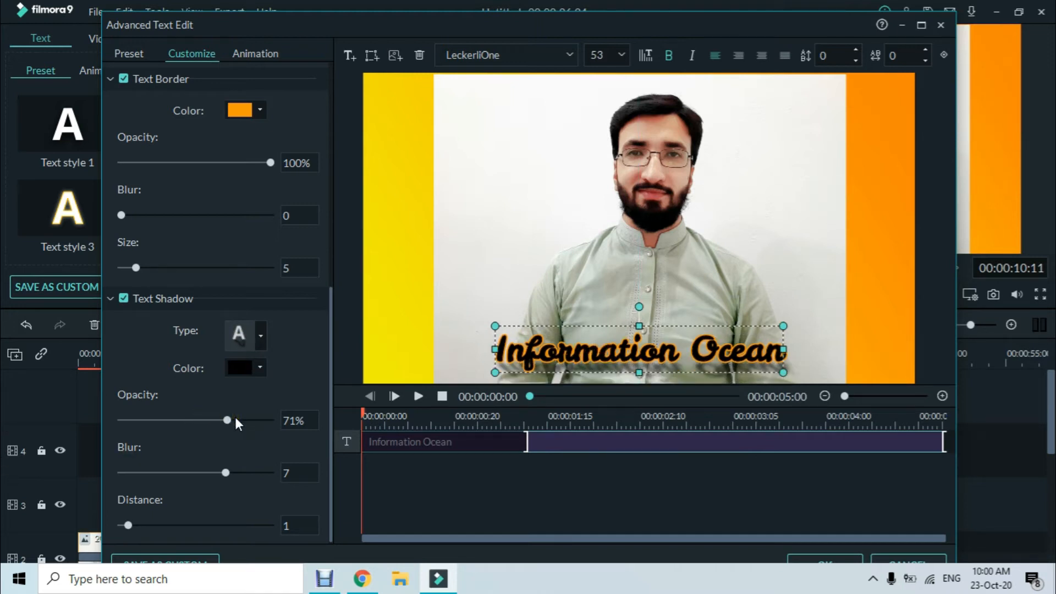
Set the text shadow's opacity to 100% with blur 7 and distance 1, and apply all the title edits.
left_click_drag(236, 418, 305, 414)
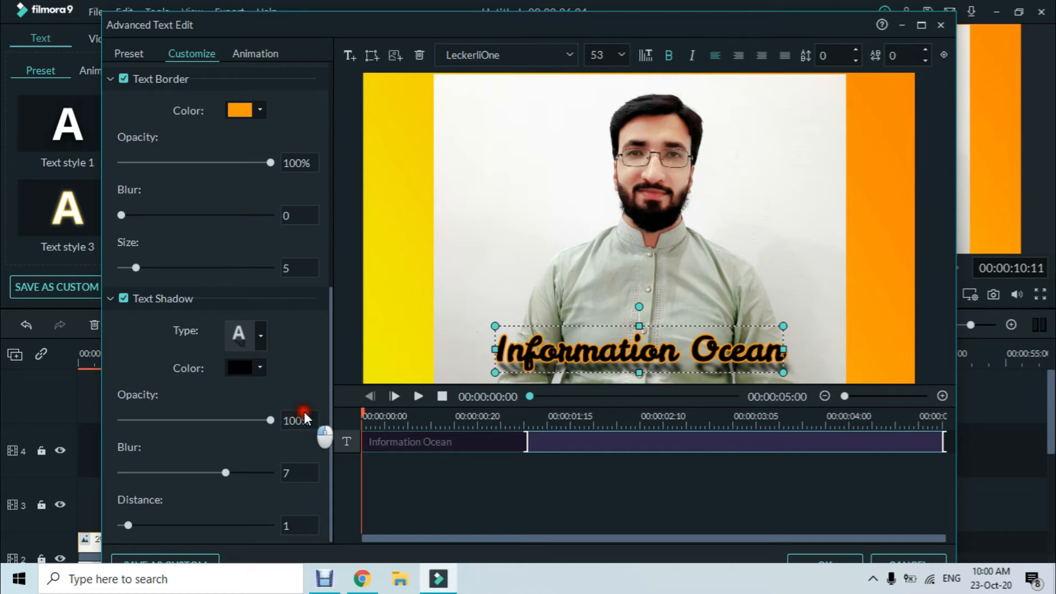
mouse_move(224, 474)
left_mouse_down()
mouse_move(270, 472)
mouse_move(230, 474)
left_mouse_up()
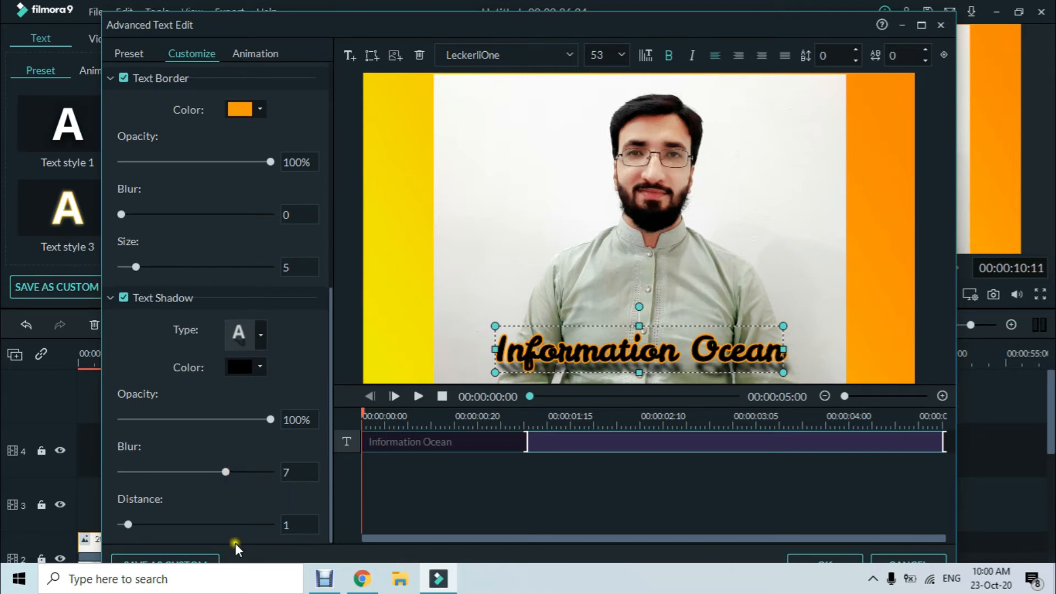
mouse_move(133, 526)
left_mouse_down()
mouse_move(229, 521)
mouse_move(131, 524)
left_mouse_up()
left_click_drag(660, 26, 662, 2)
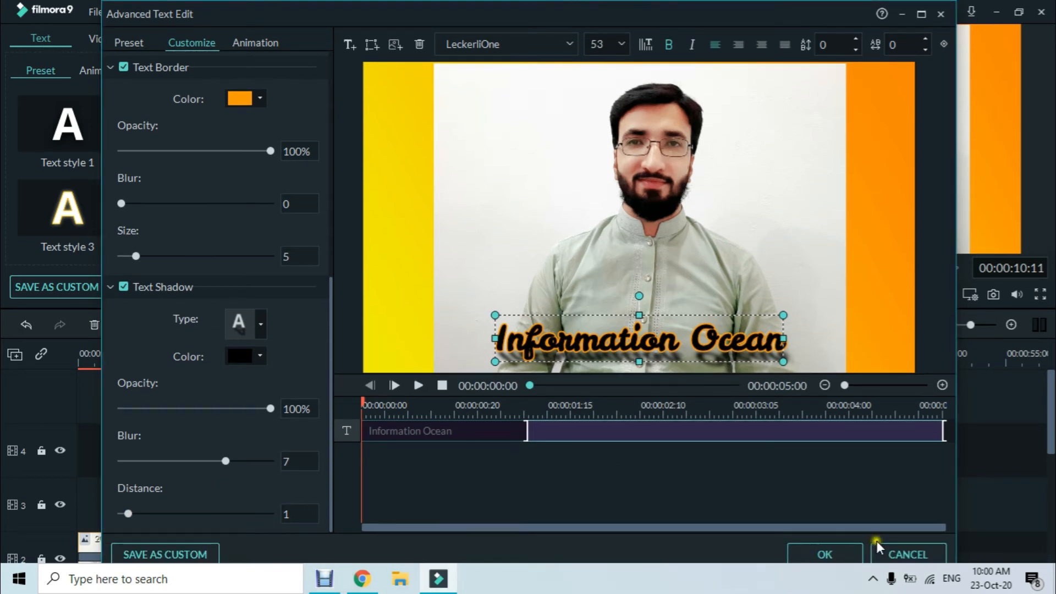
left_click(840, 550)
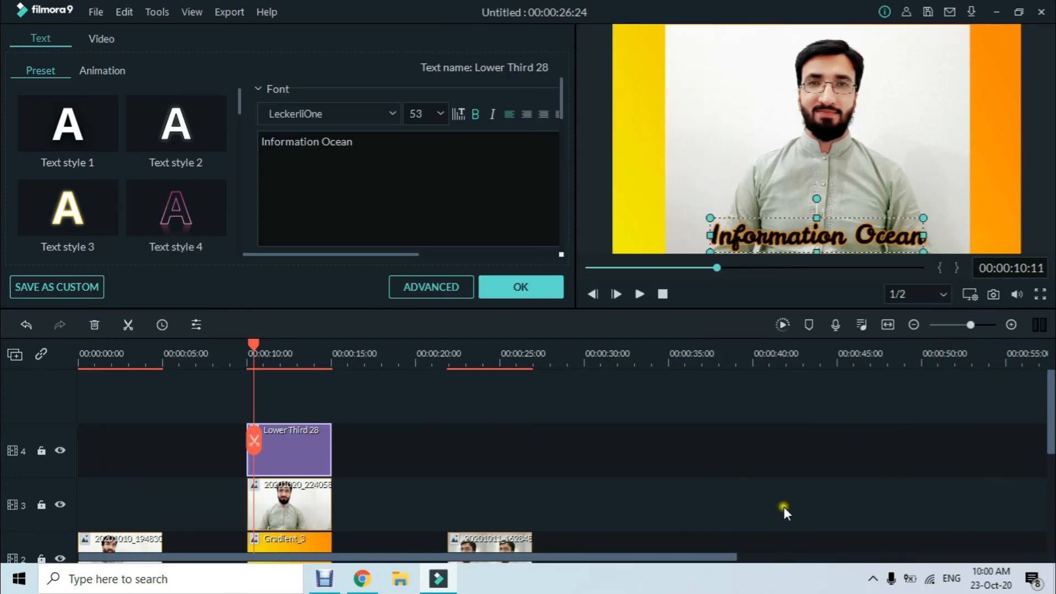
left_click(524, 286)
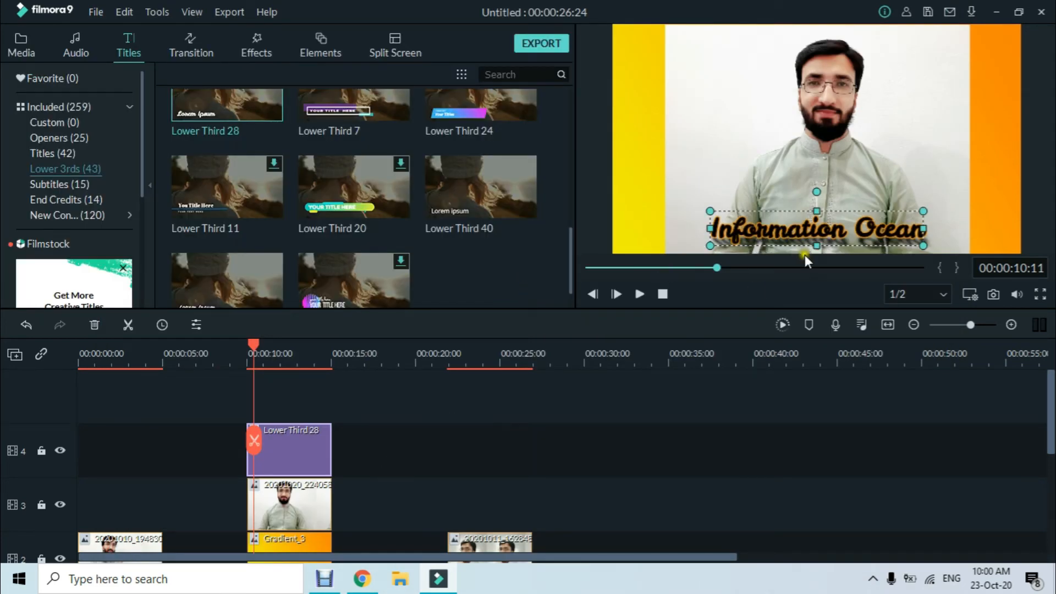
Apply the RichTick text animation to the Lower Third 28 title on track 4 and confirm it.
double_click(308, 446)
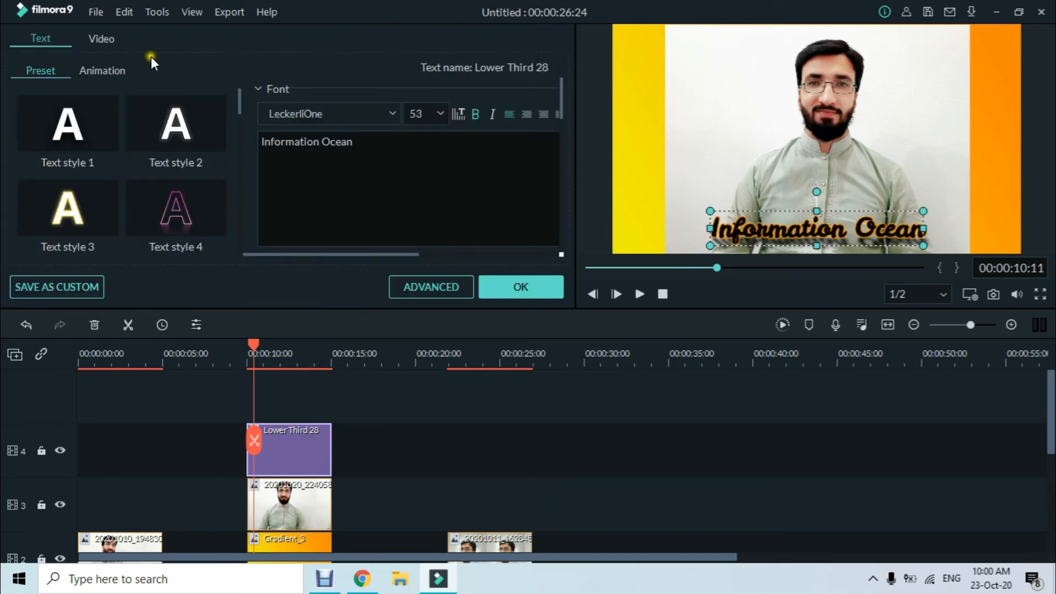
left_click(111, 70)
left_click(94, 219)
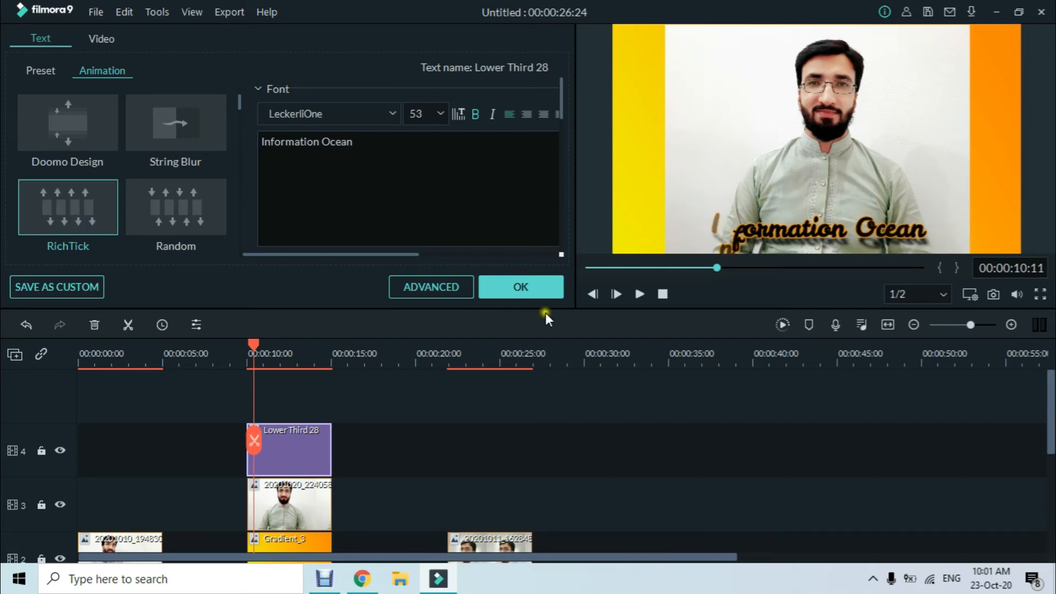
left_click(539, 286)
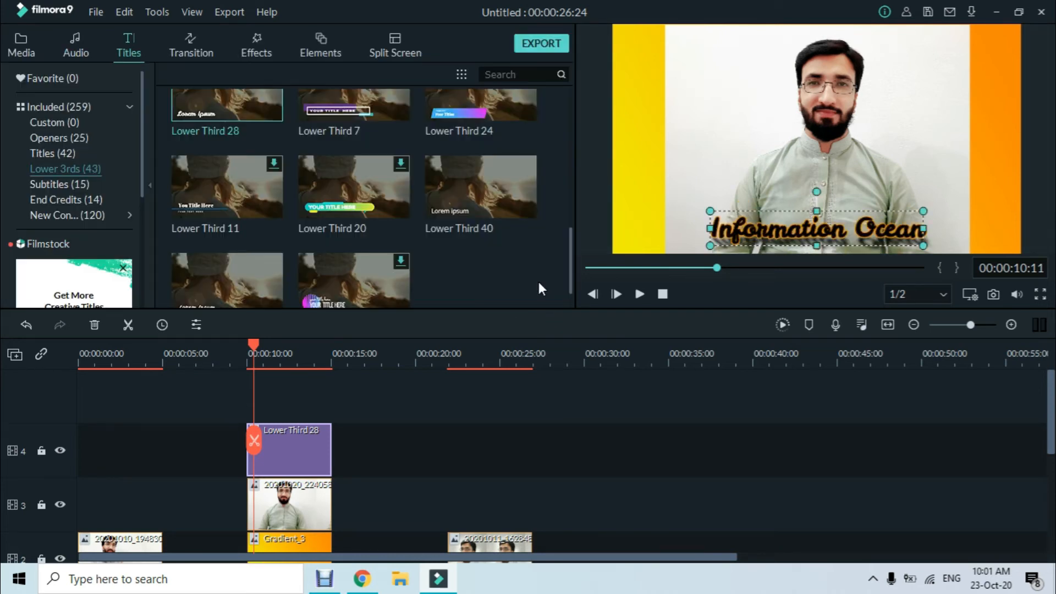
Play the timeline from 00:00:08:21 through the end of the title to check its animation.
left_click(226, 356)
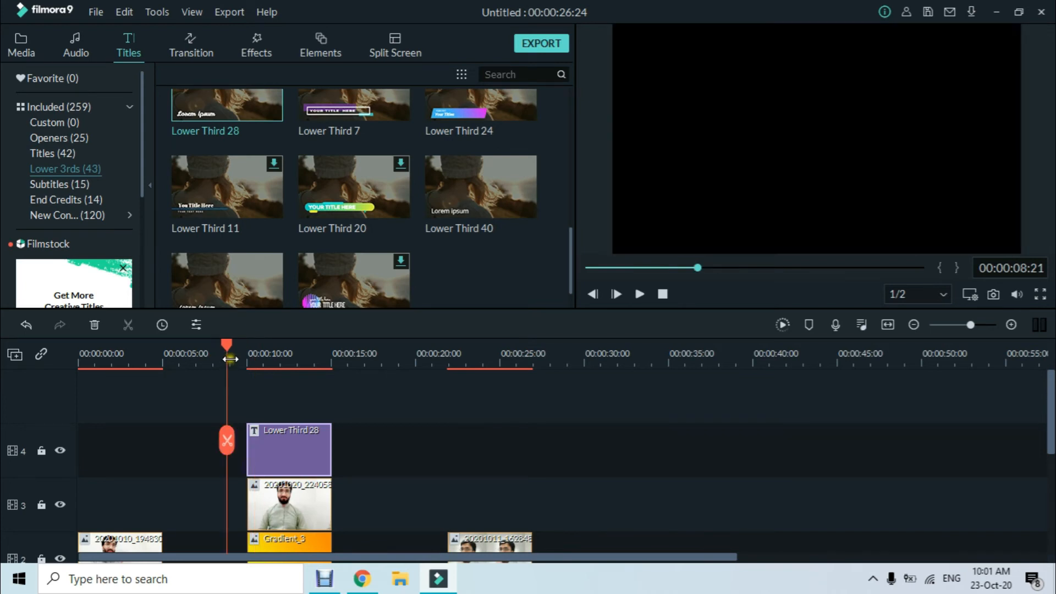
left_click(637, 295)
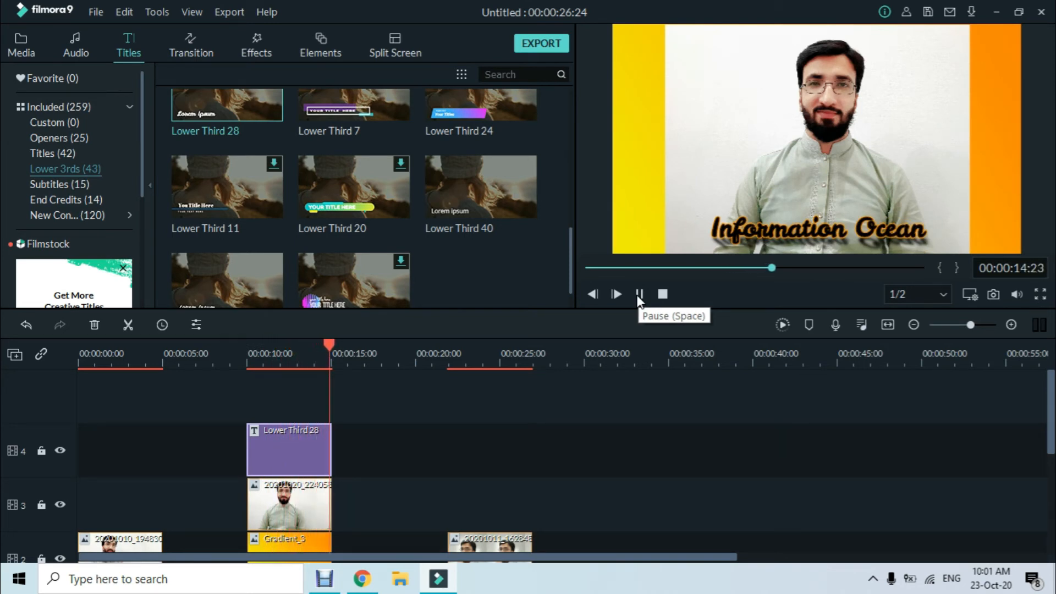
left_click(638, 294)
Open the Lower Third 28 title on track 4 at 00:00:11:08 and examine its Transform and Compositing video settings.
left_click(268, 357)
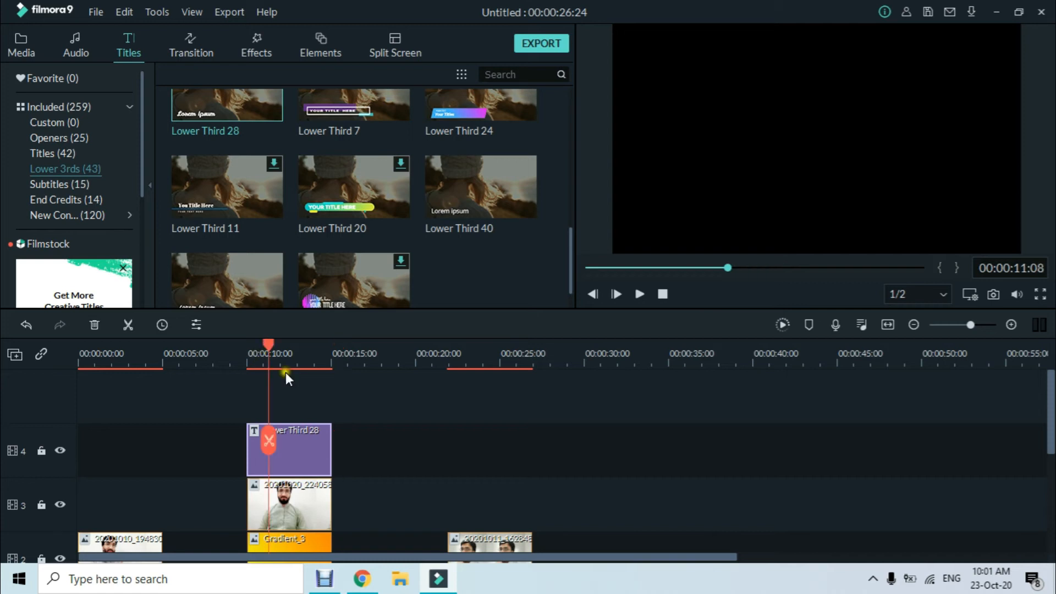
double_click(309, 427)
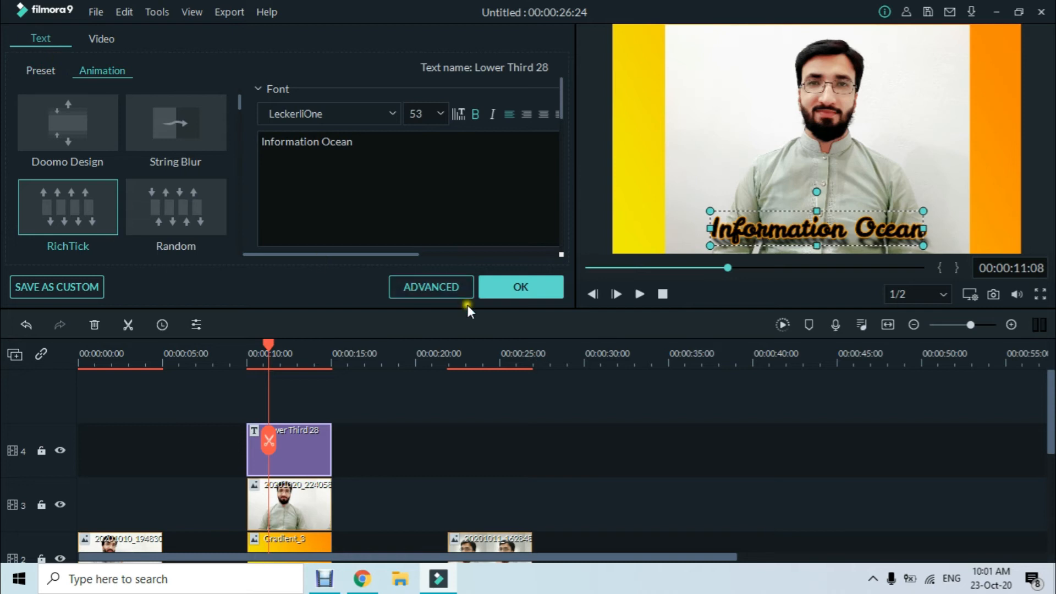
left_click(102, 38)
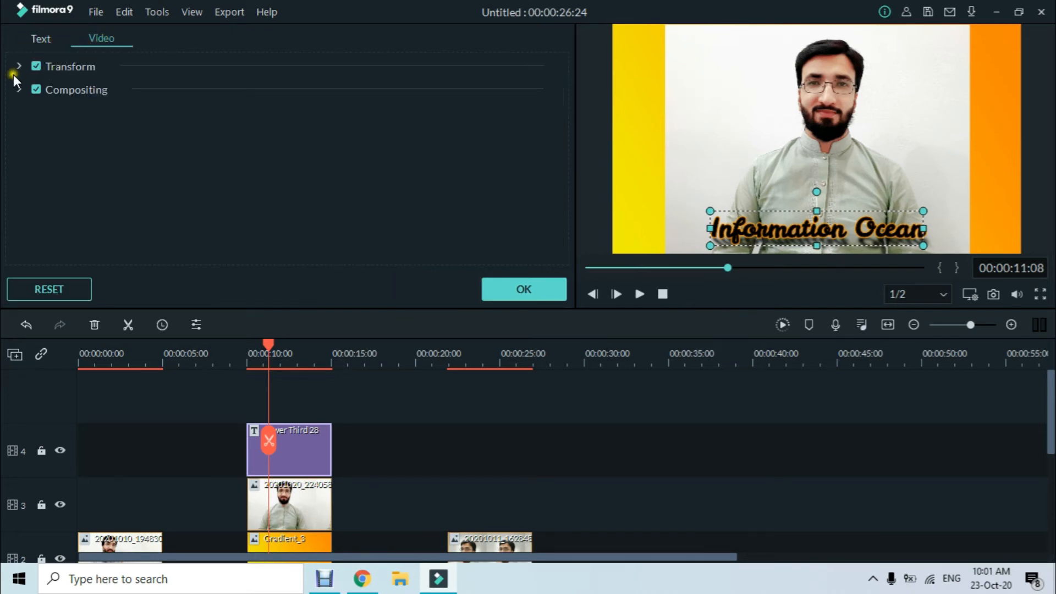
left_click(18, 66)
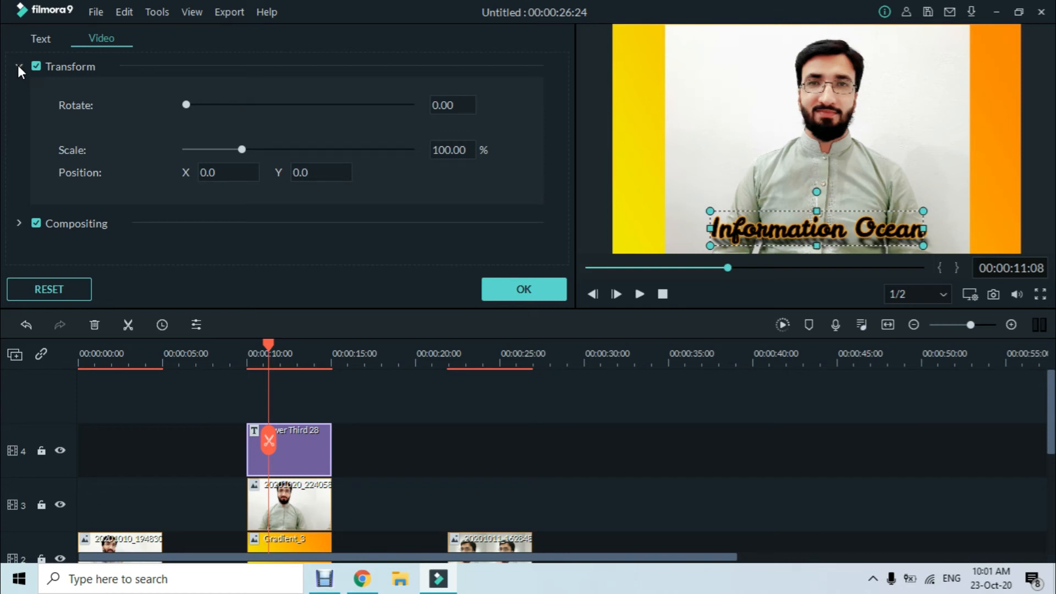
mouse_move(191, 104)
left_mouse_down()
mouse_move(230, 107)
mouse_move(181, 103)
left_mouse_up()
left_click(17, 66)
left_click(19, 91)
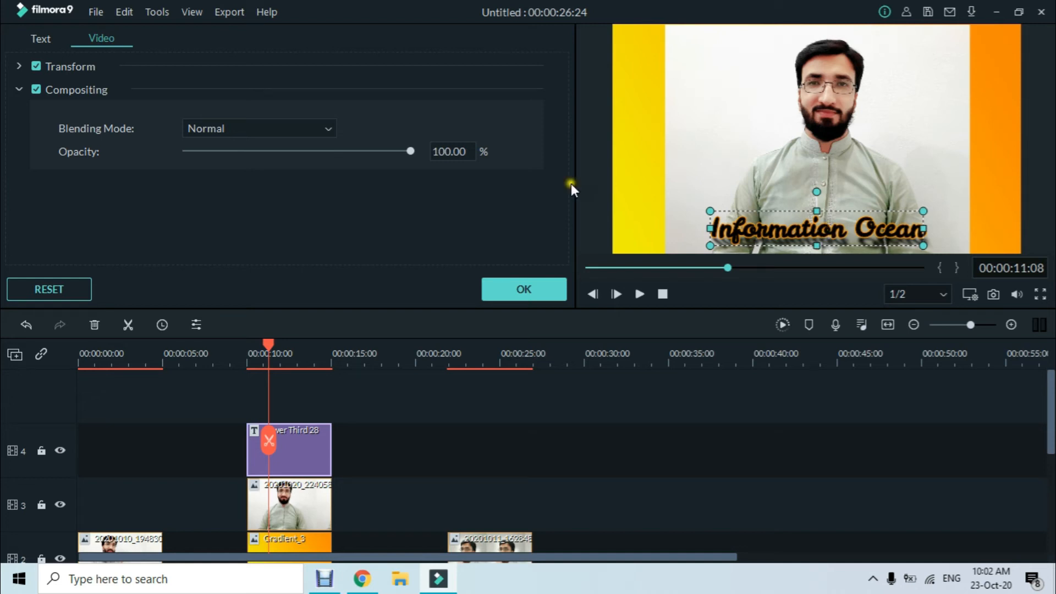
Try lowering the title's compositing opacity to 62.41%, and reset it to the default.
left_click_drag(393, 156, 326, 153)
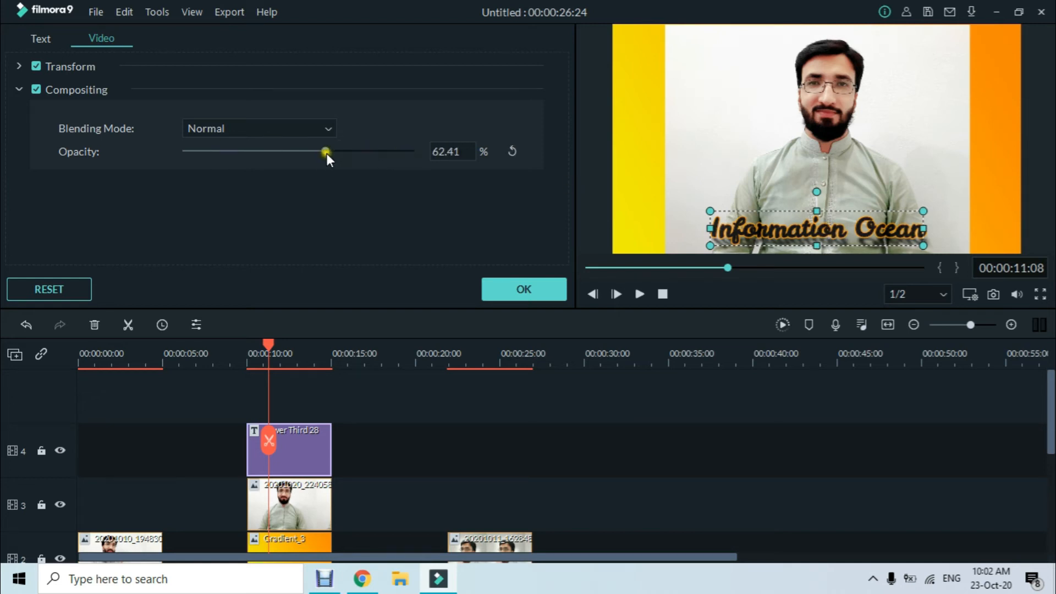
left_click(512, 152)
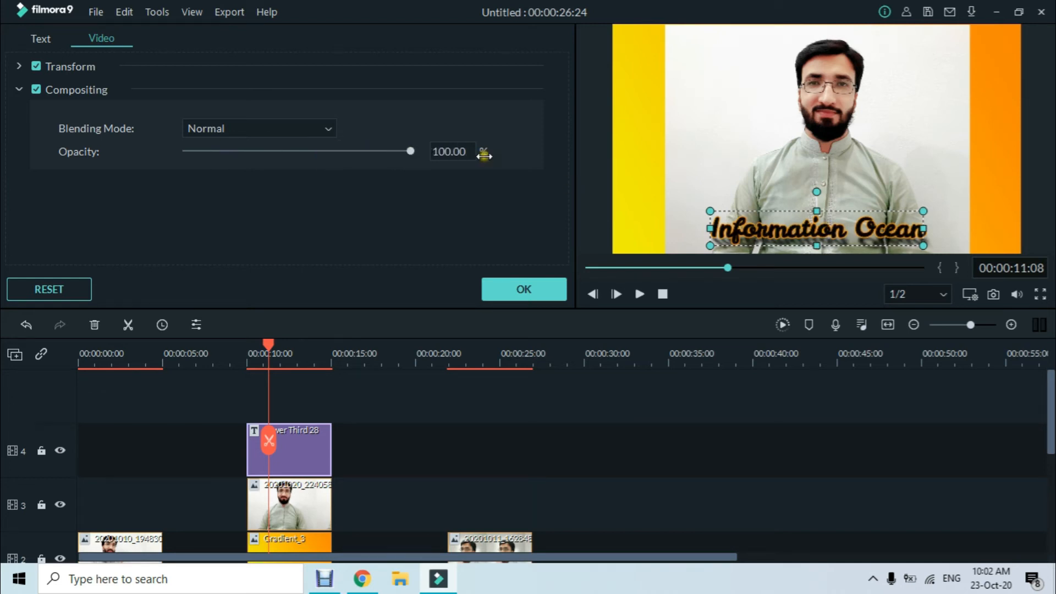
left_click(23, 86)
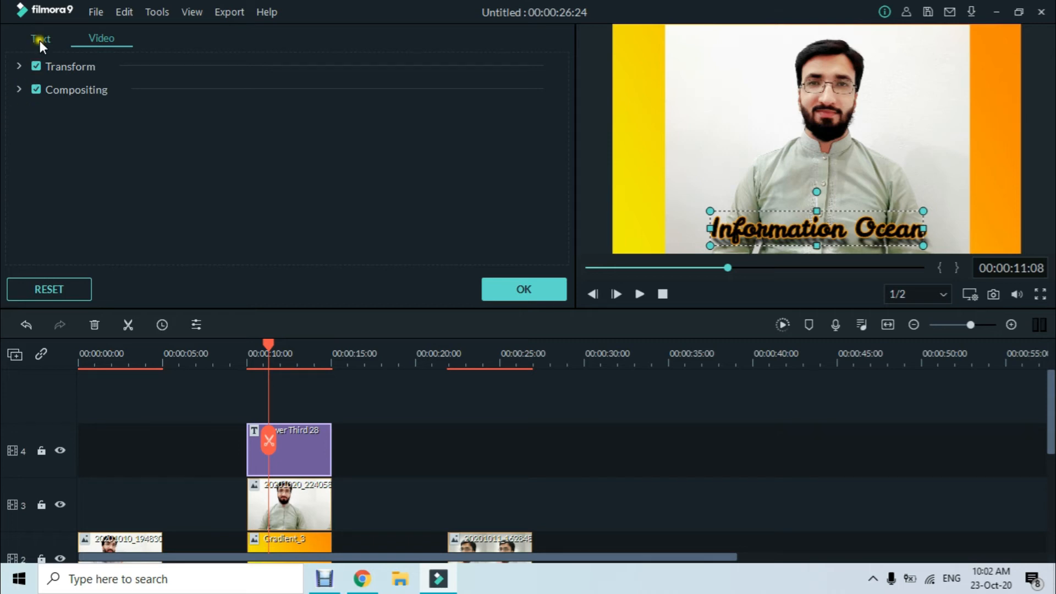
Review the title's shadow, border, fill and alignment settings in the advanced text editor, and close it without changes.
left_click(40, 41)
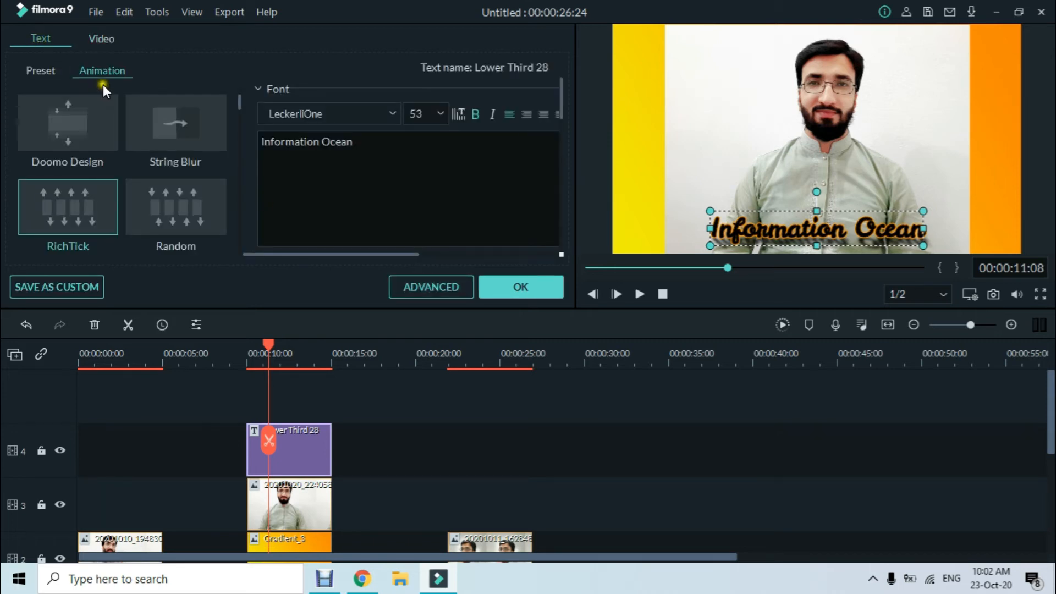
left_click(438, 289)
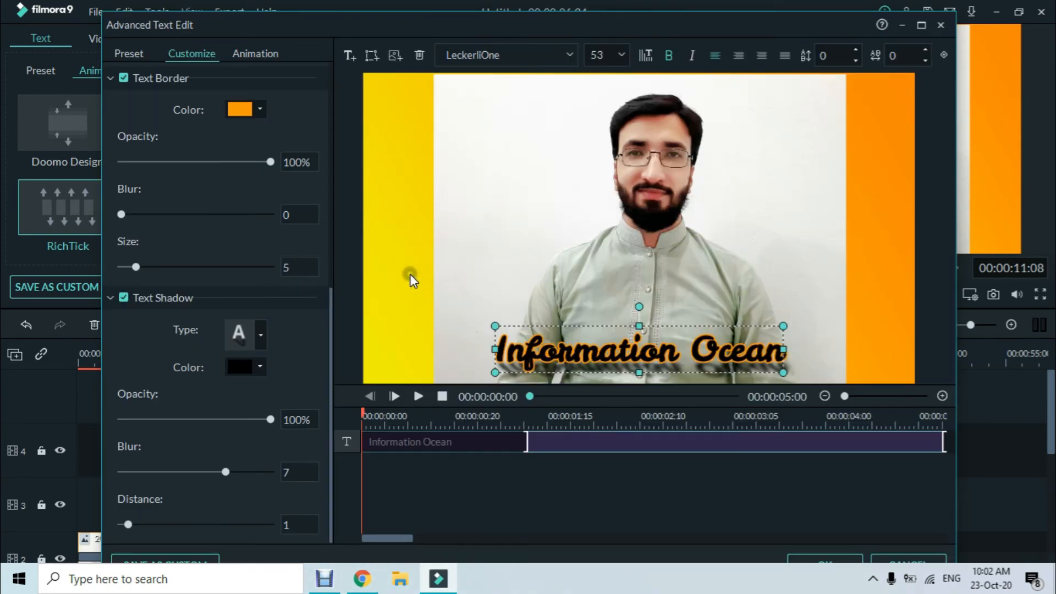
scroll(281, 328, "up", 5)
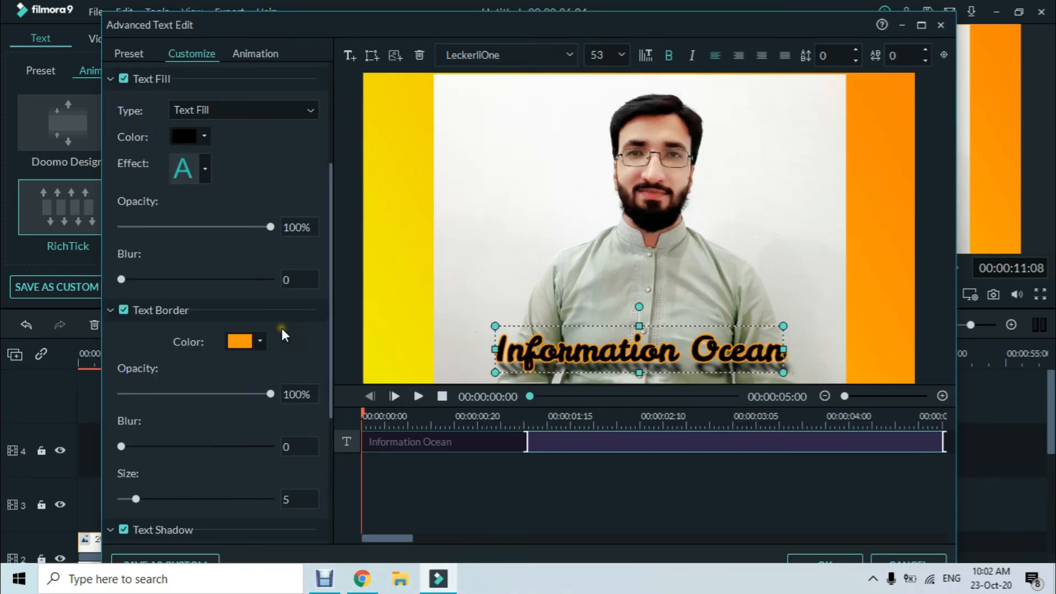
scroll(227, 133, "up", 3)
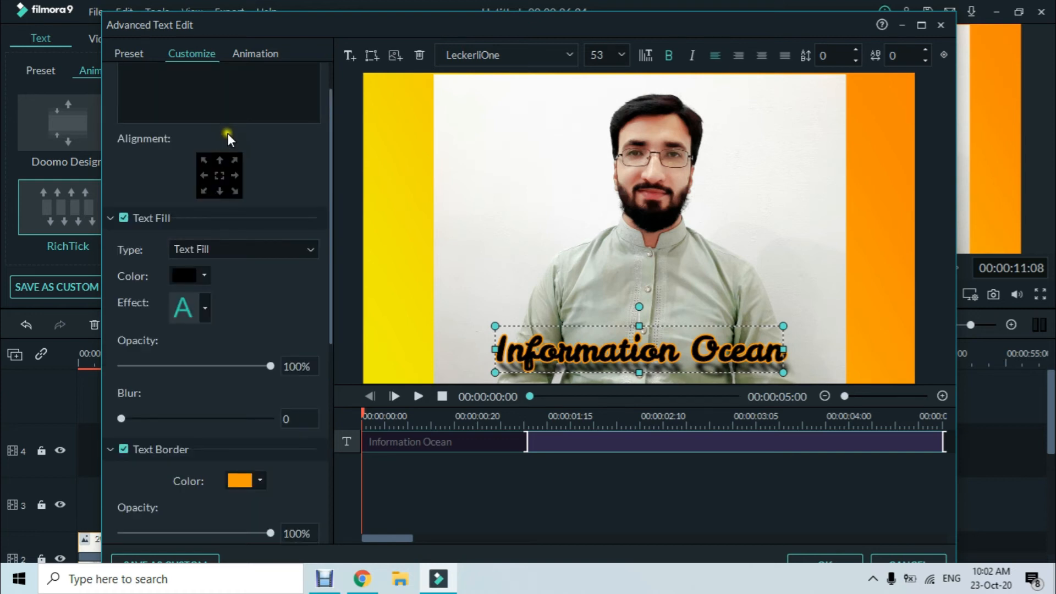
left_click(921, 561)
left_click(616, 308)
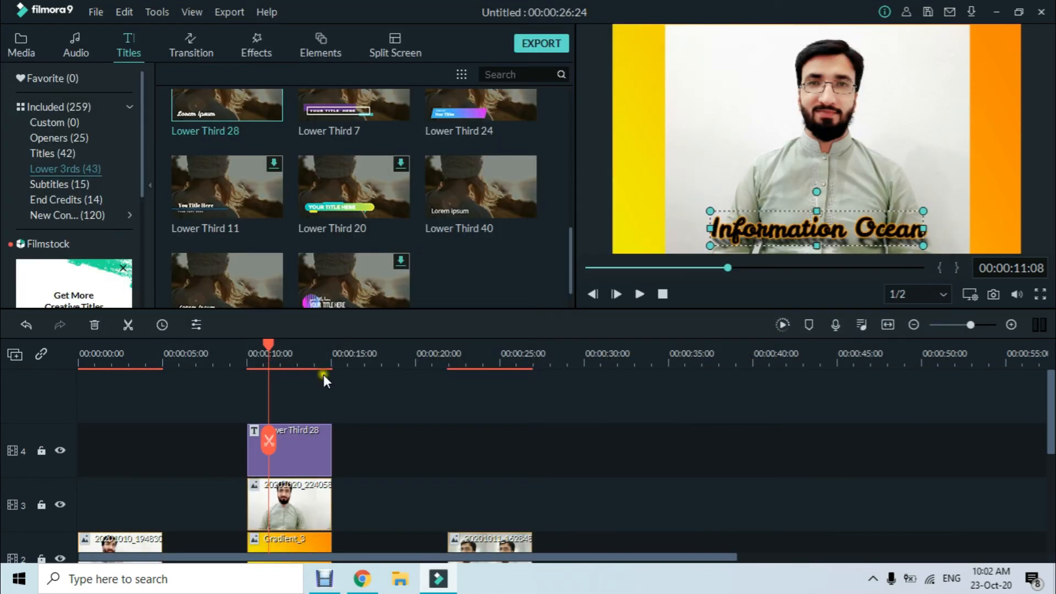
Reopen the Lower Third 28 title, view its text style presets, and close the title editor.
left_click(284, 437)
double_click(291, 441)
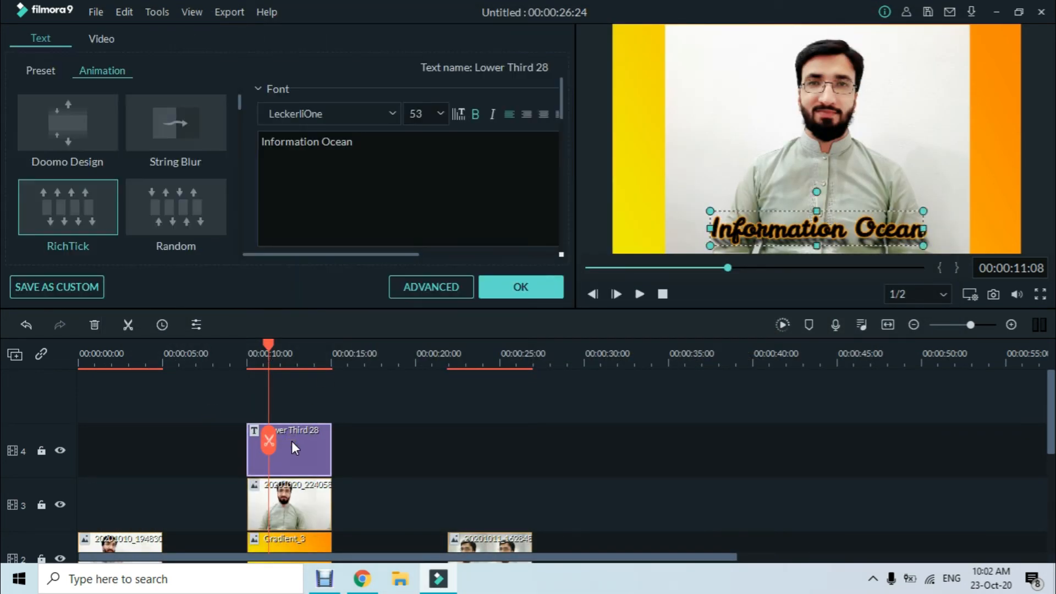
left_click(31, 67)
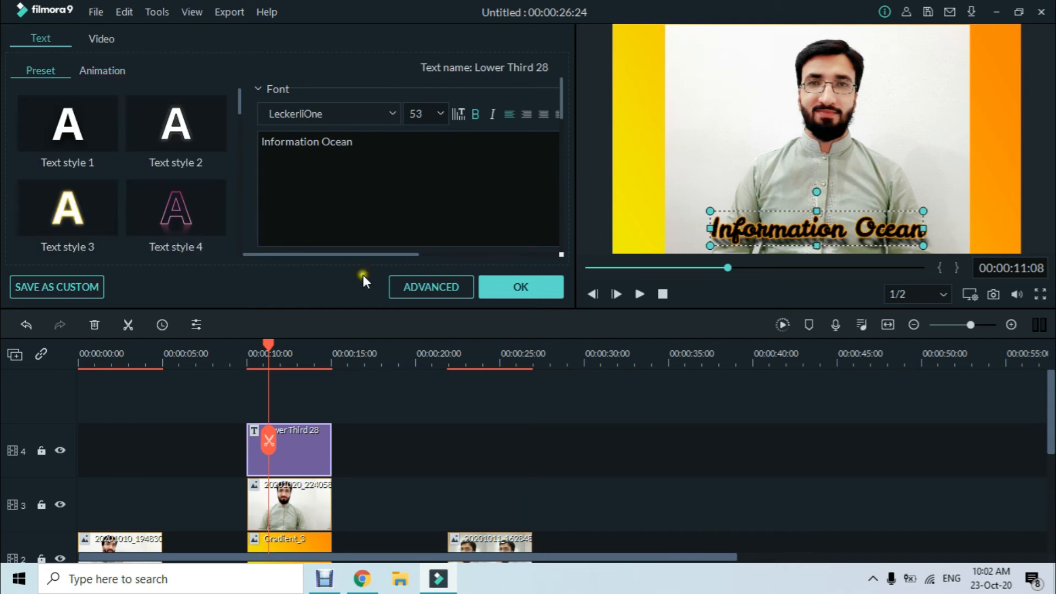
left_click(523, 285)
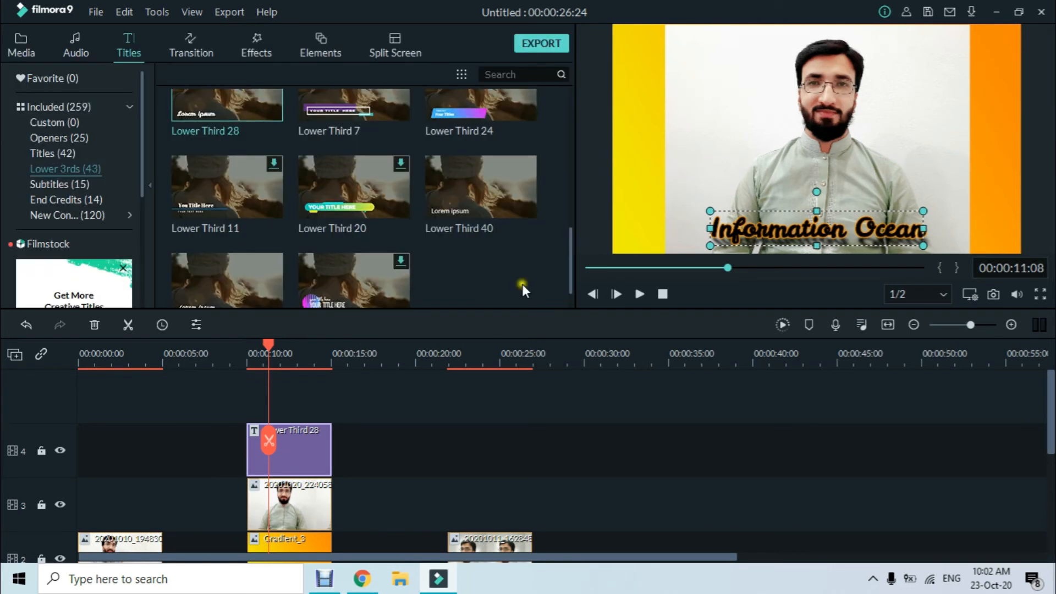
left_click(451, 440)
Show the transition library and ripple-delete the empty gap on track 2 between Gradient_3 and the 20201011_162848 image.
scroll(451, 441, "down", 1)
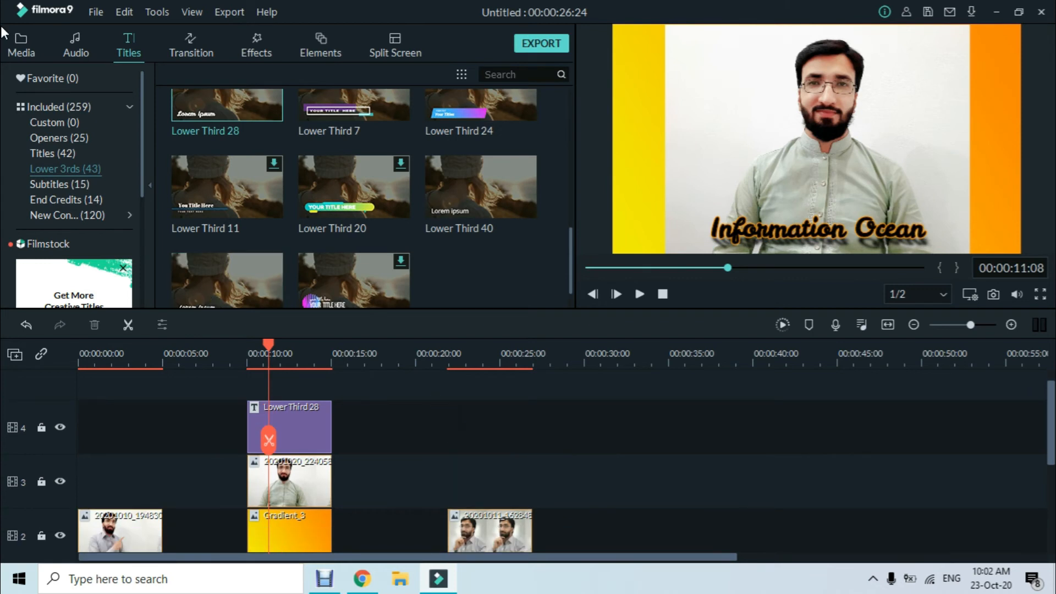
left_click(183, 49)
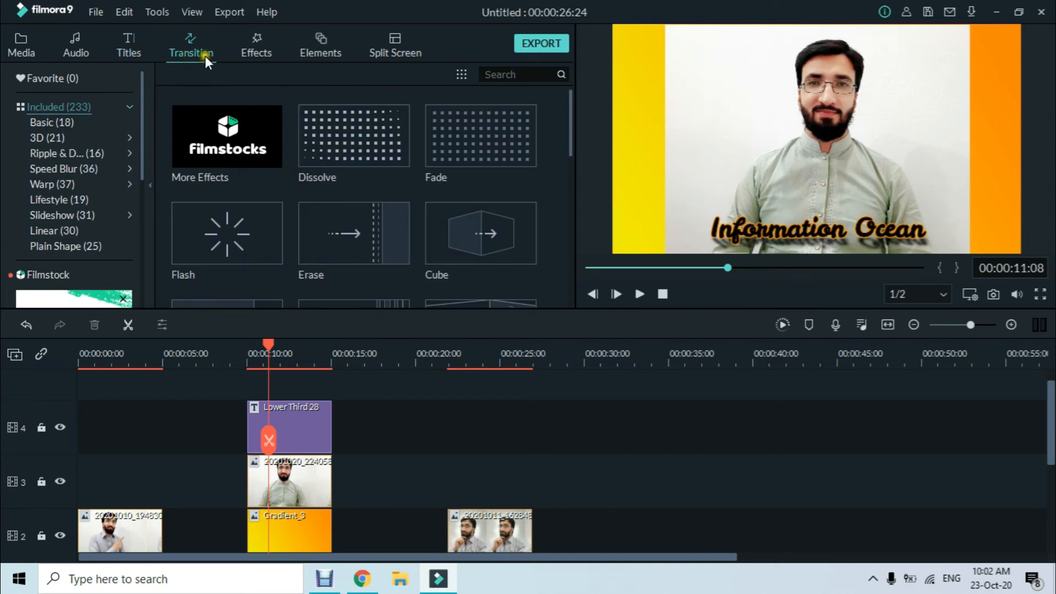
scroll(453, 325, "down", 2)
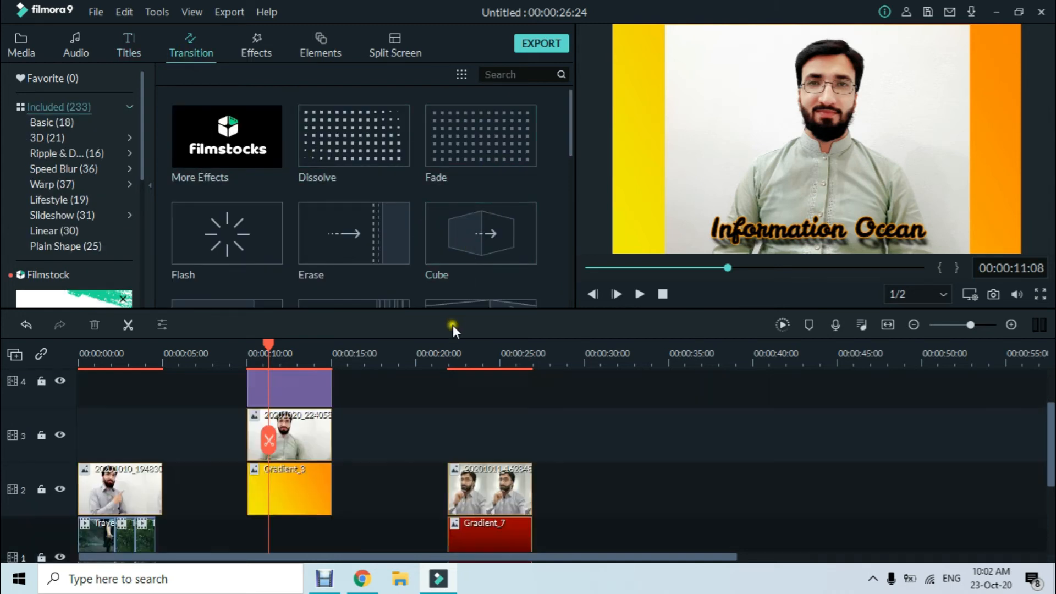
scroll(438, 475, "down", 1)
left_click(382, 463)
right_click(383, 464)
left_click(402, 475)
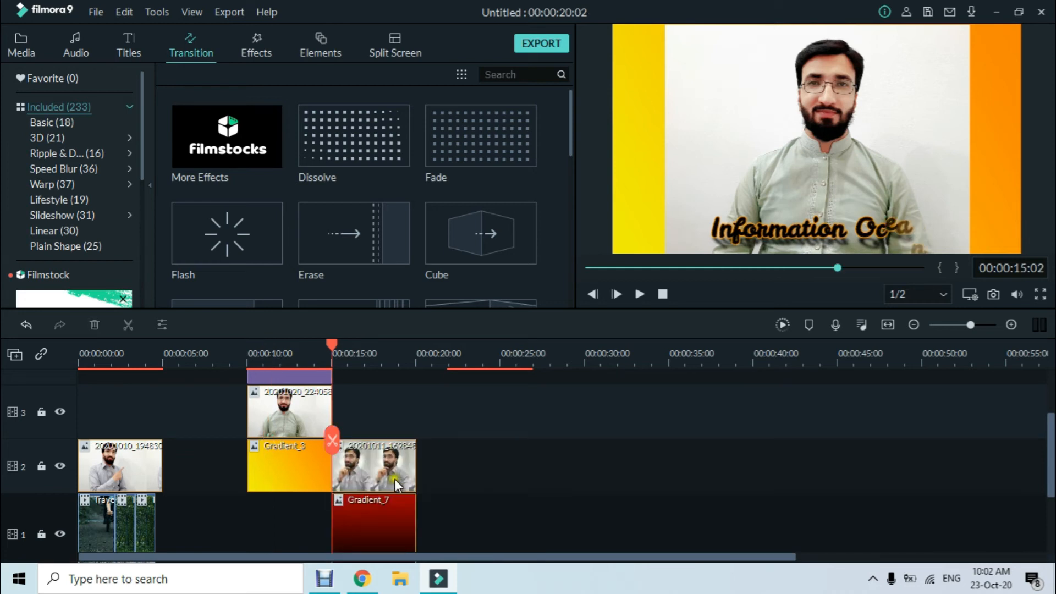
Ripple-delete the empty gap on track 2 between the first image and Gradient_3.
left_click(185, 467)
right_click(185, 464)
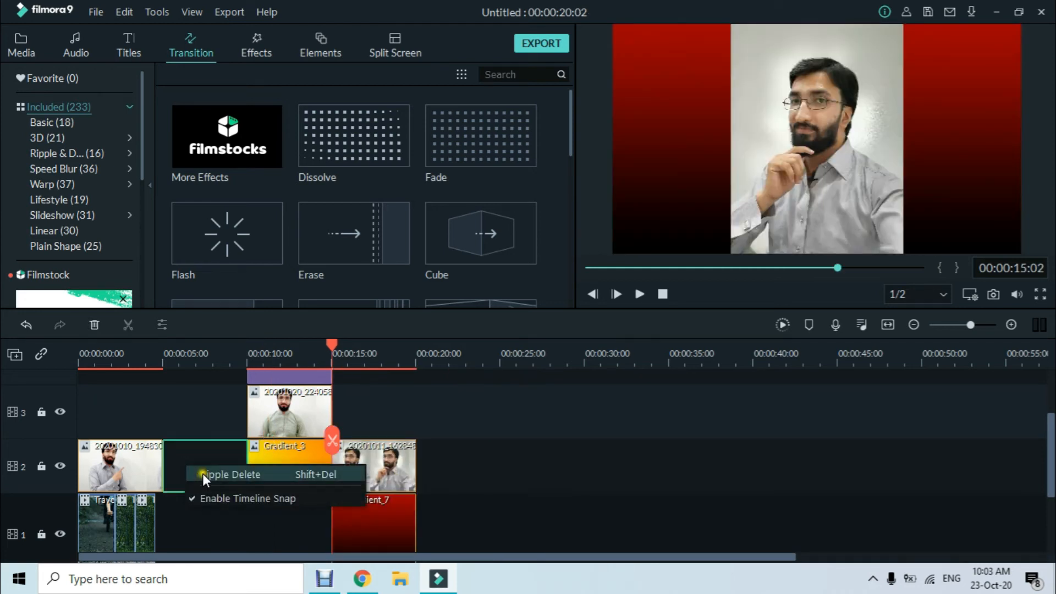
left_click(202, 473)
scroll(324, 405, "up", 1)
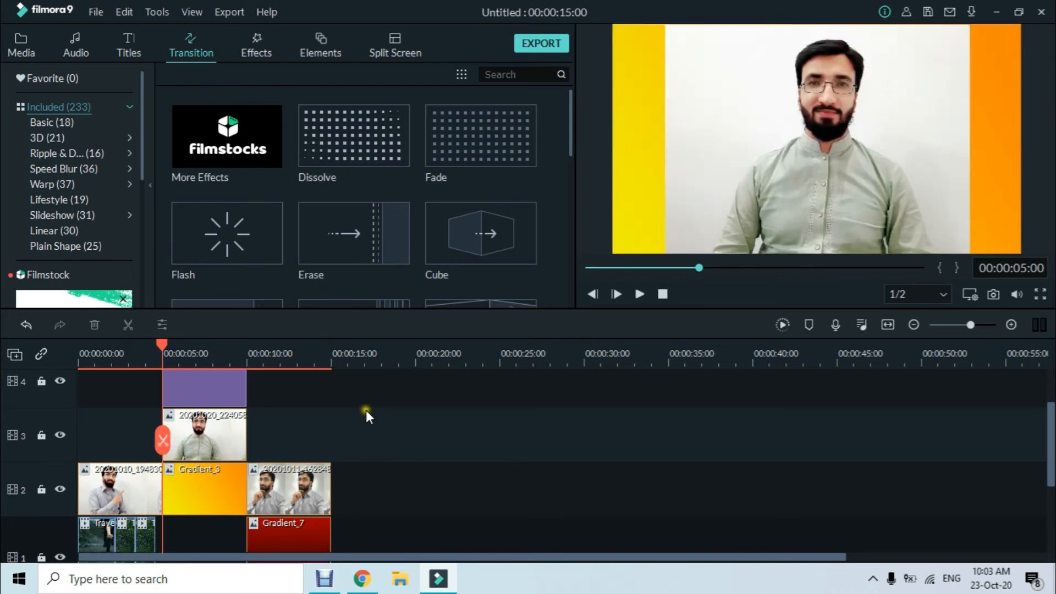
Add the Swirl transition on track 2 between Gradient_3 and the 20201011_162848 image.
scroll(361, 228, "down", 5)
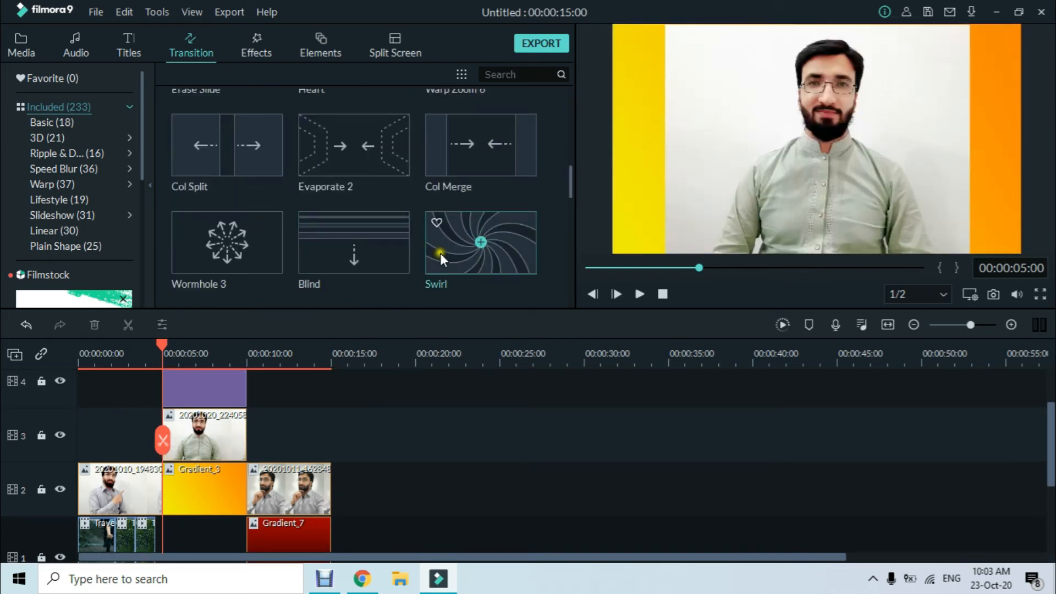
left_click_drag(440, 253, 265, 470)
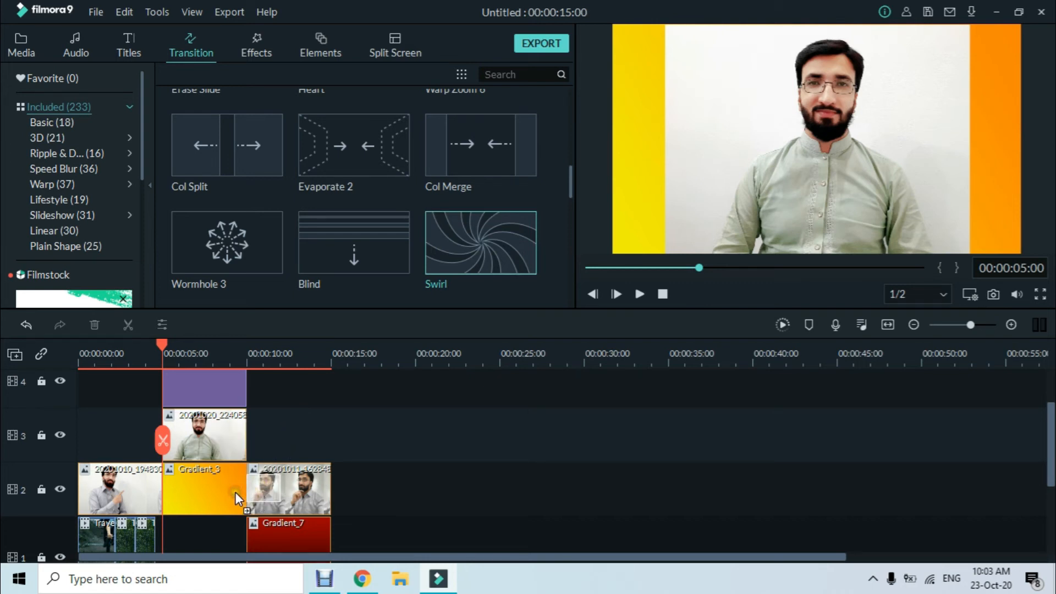
left_click_drag(235, 491, 228, 493)
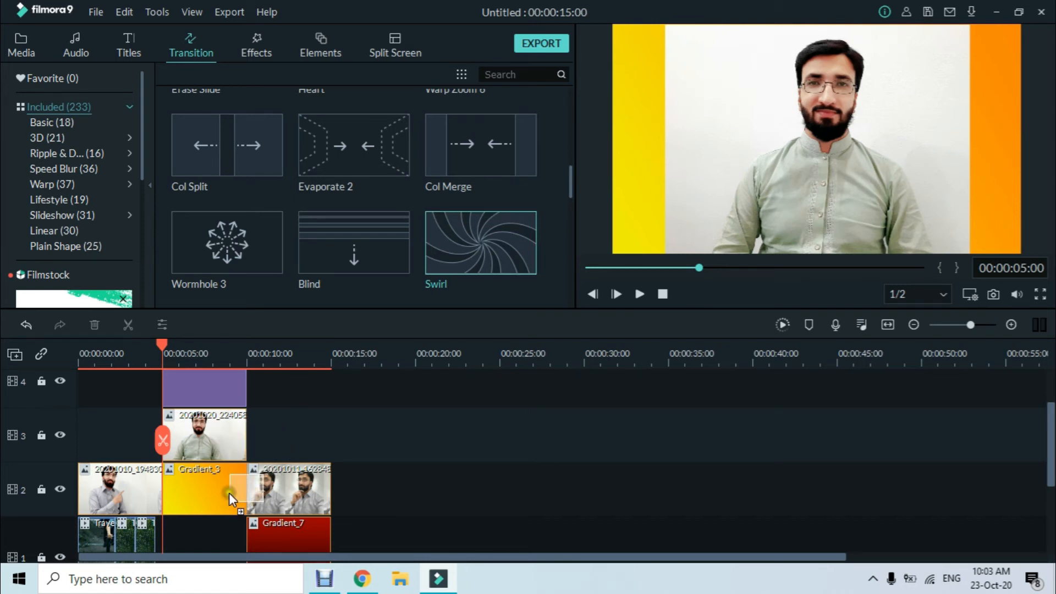
Play the timeline from 00:00:08:23 to 00:00:12:07 to check the Swirl transition.
left_click(229, 350)
scroll(501, 355, "up", 3)
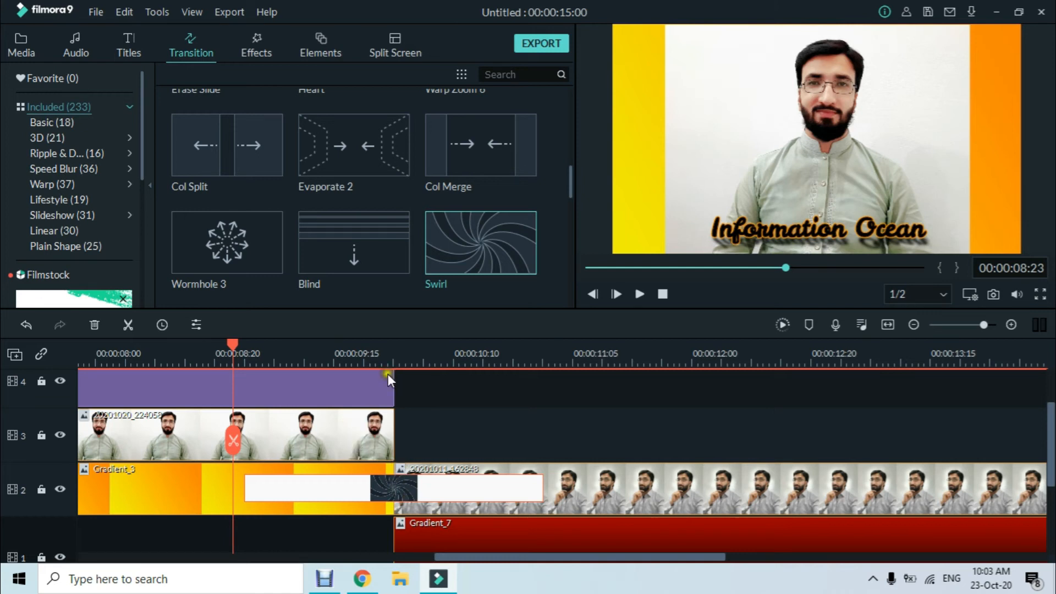
left_click(638, 294)
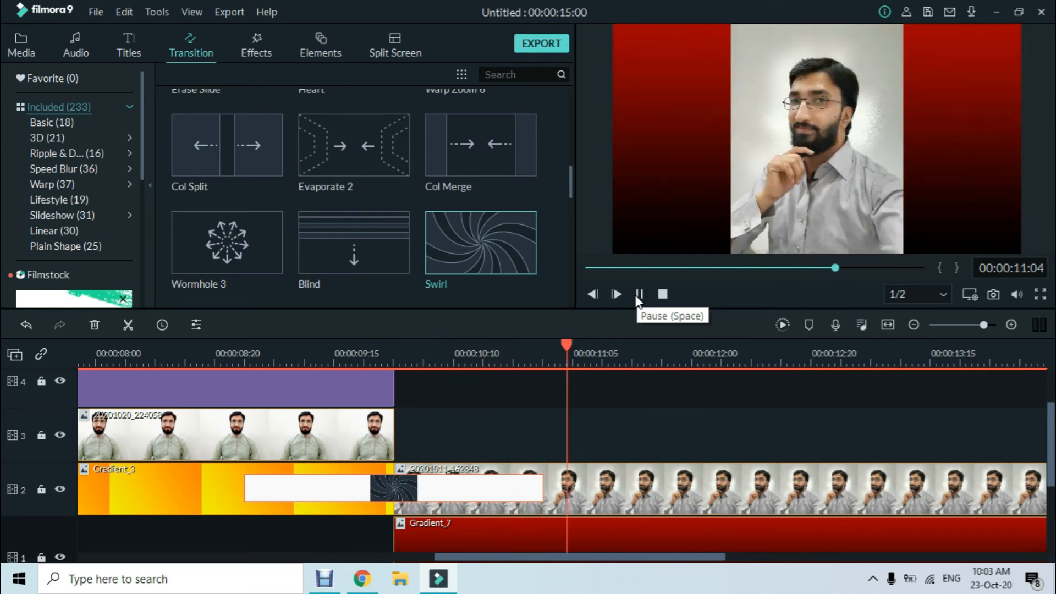
left_click(638, 294)
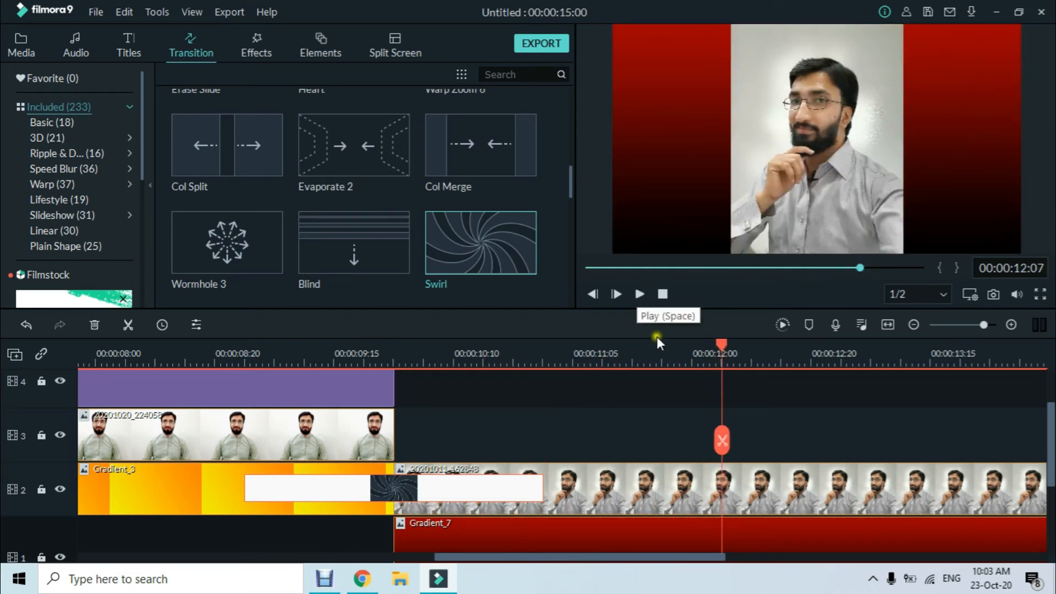
Add the Swap transition on track 2 between the 20201010_194830 image and Gradient_3.
scroll(531, 364, "down", 1)
scroll(531, 364, "down", 2)
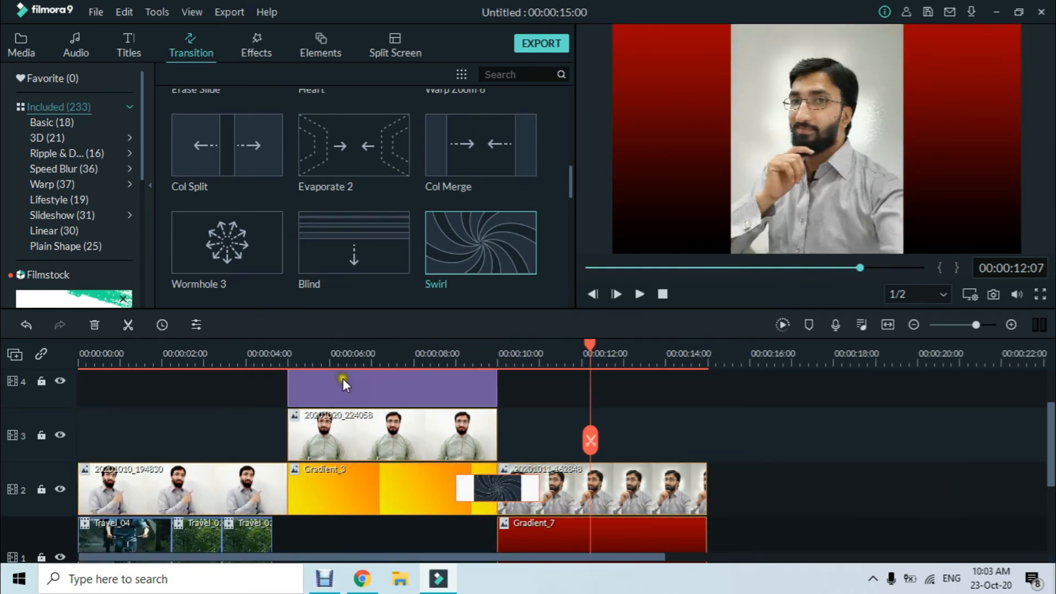
scroll(301, 262, "down", 6)
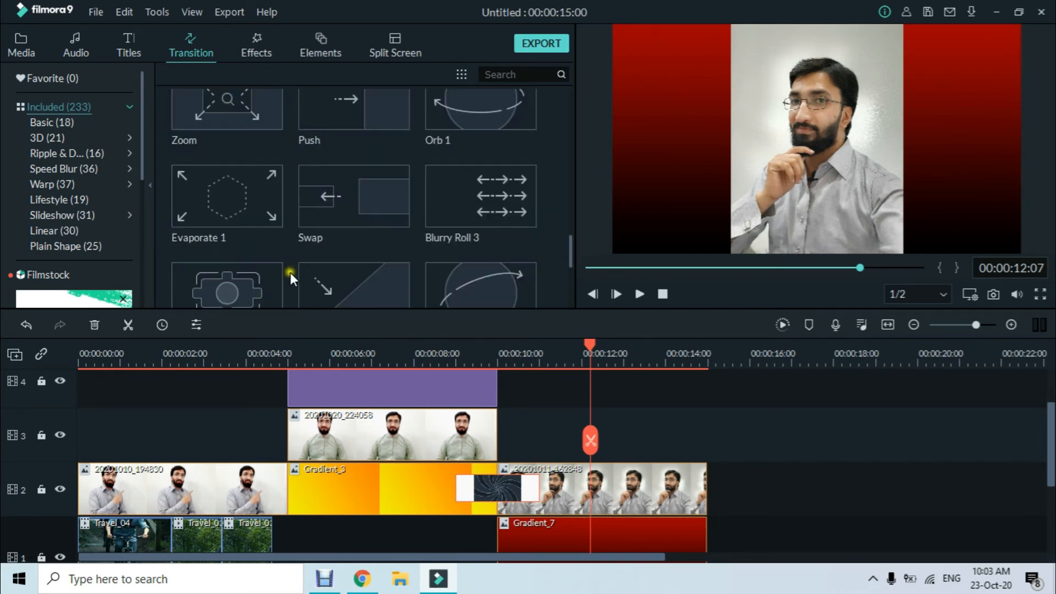
left_click_drag(347, 220, 270, 491)
Play the timeline from 00:00:03:17 to its end to check both transitions.
left_click(231, 354)
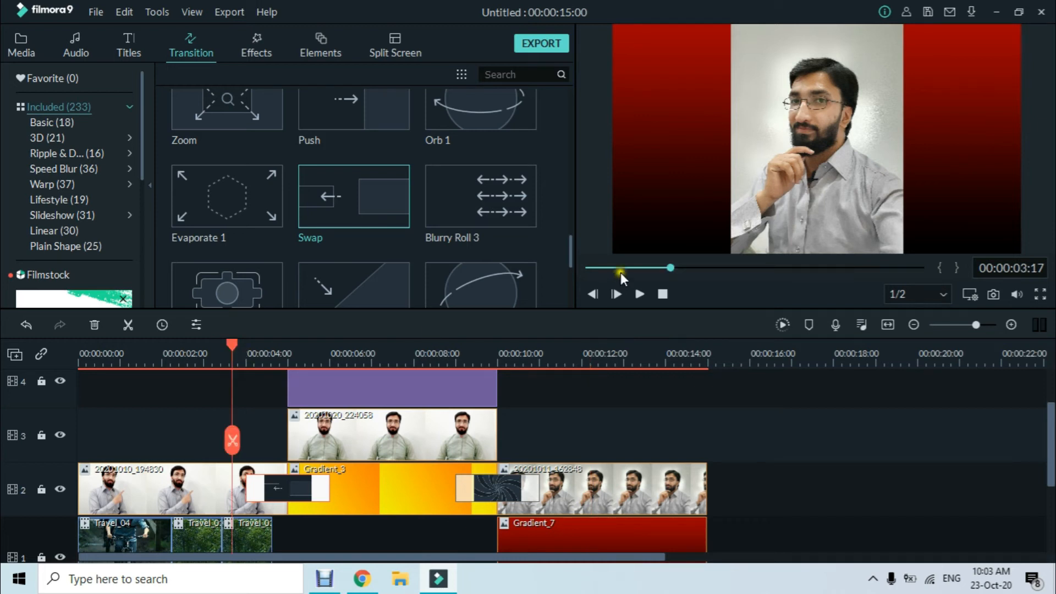
left_click(640, 295)
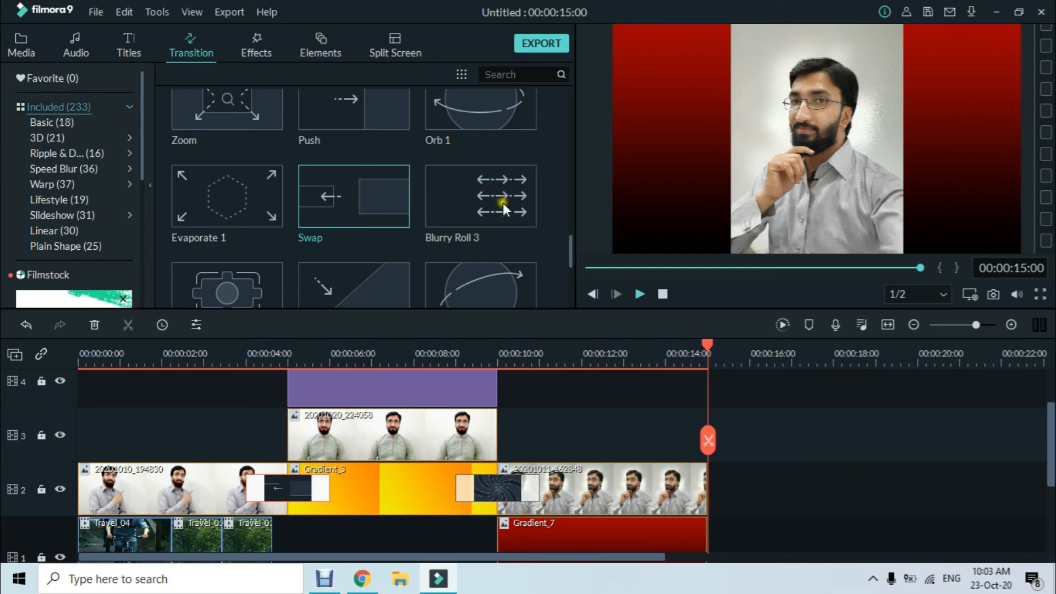
scroll(507, 217, "up", 10)
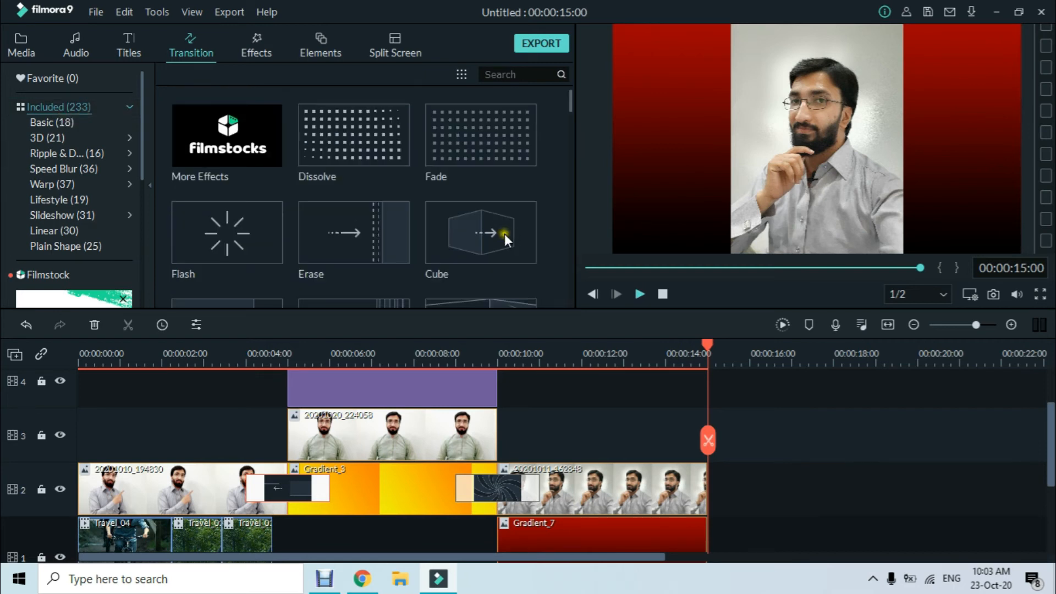
Try the 007 Series effect on the 20201011_162848 image on track 2, comparing the image without and with it.
left_click(254, 51)
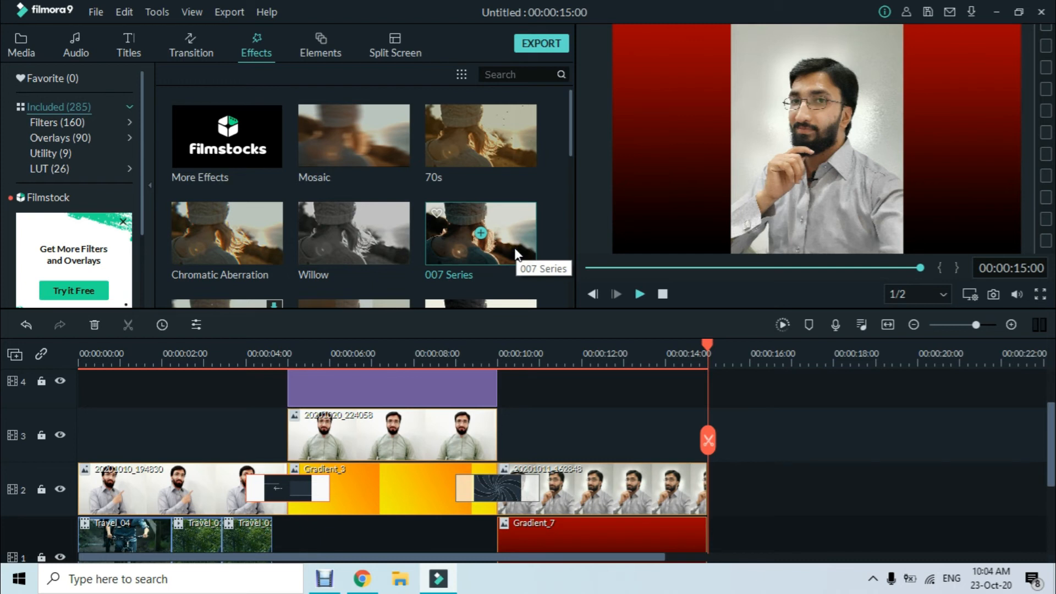
left_click_drag(517, 254, 609, 496)
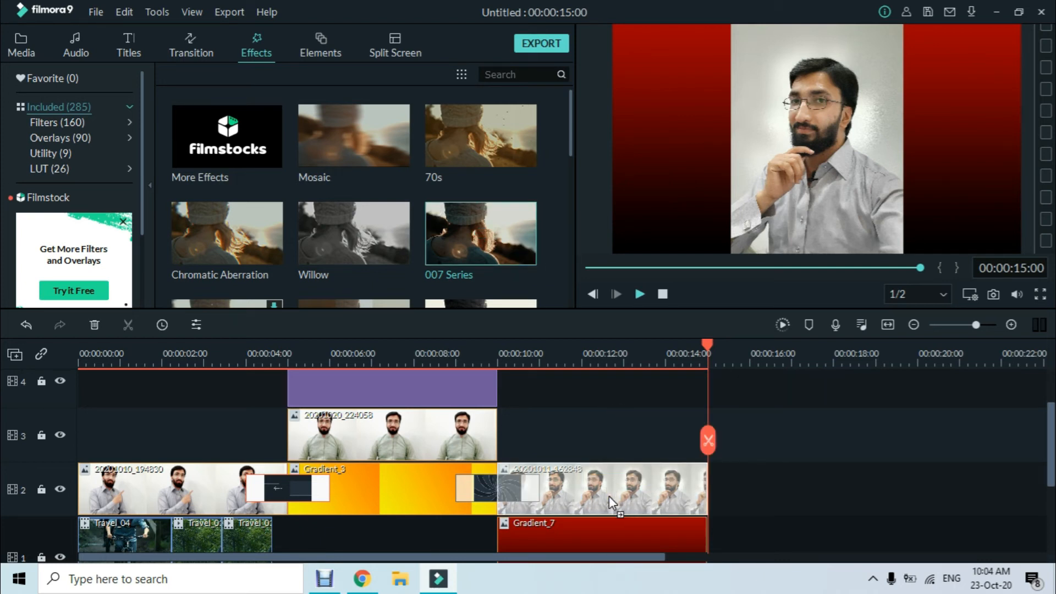
left_click(608, 496)
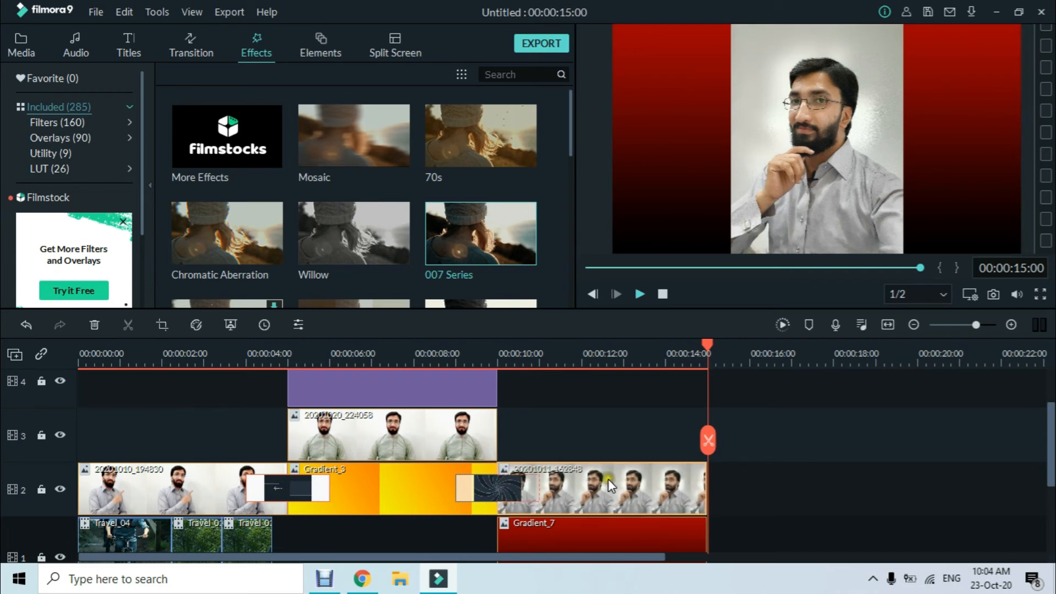
left_click(609, 345)
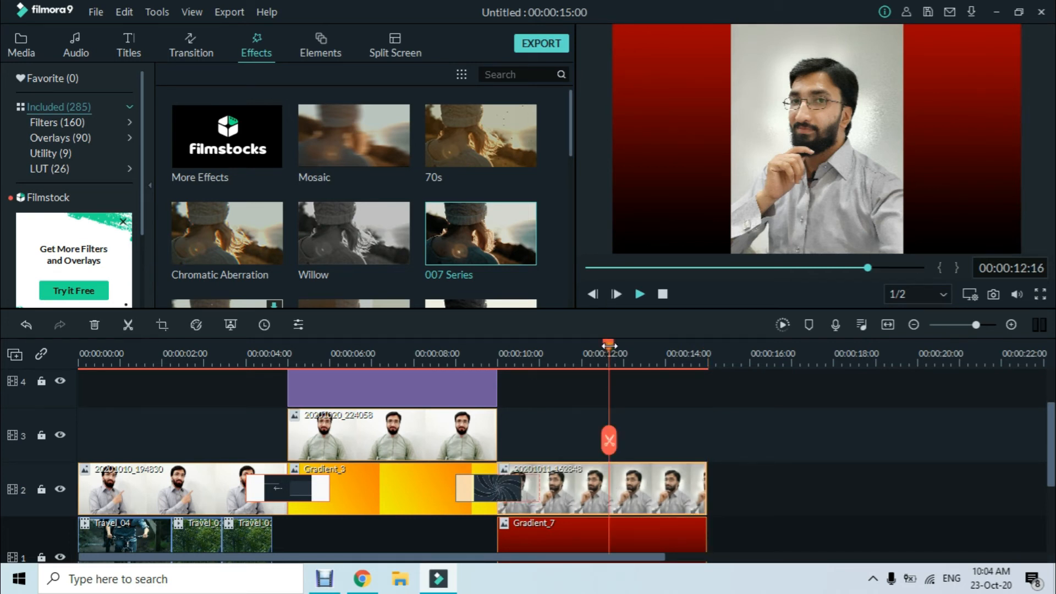
key("ctrl+z")
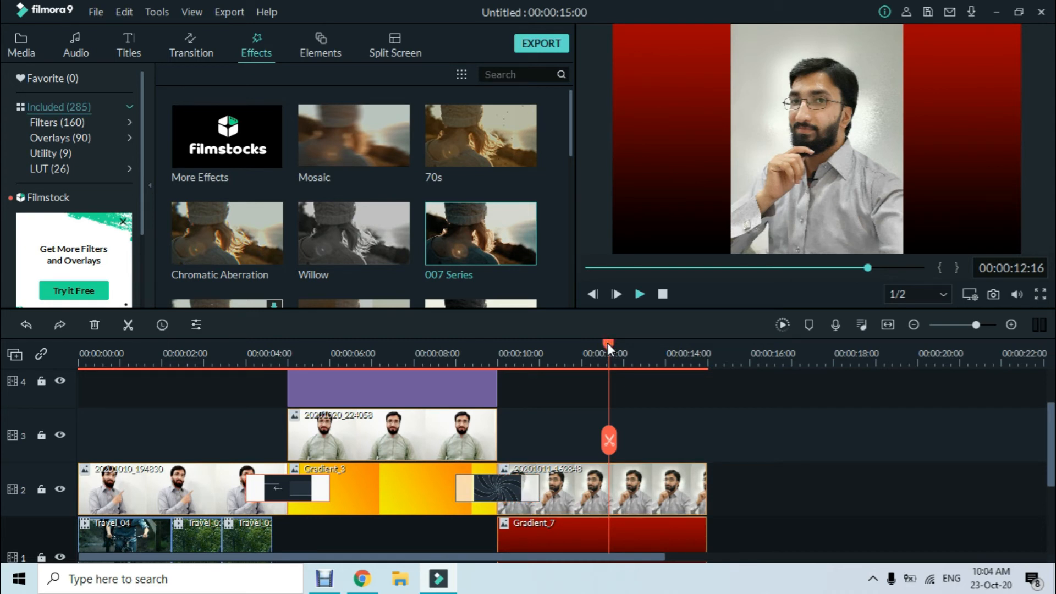
key("ctrl+y")
Play the timeline from just before the 20201011_162848 image to its end to check the 007 Series effect.
left_click(482, 349)
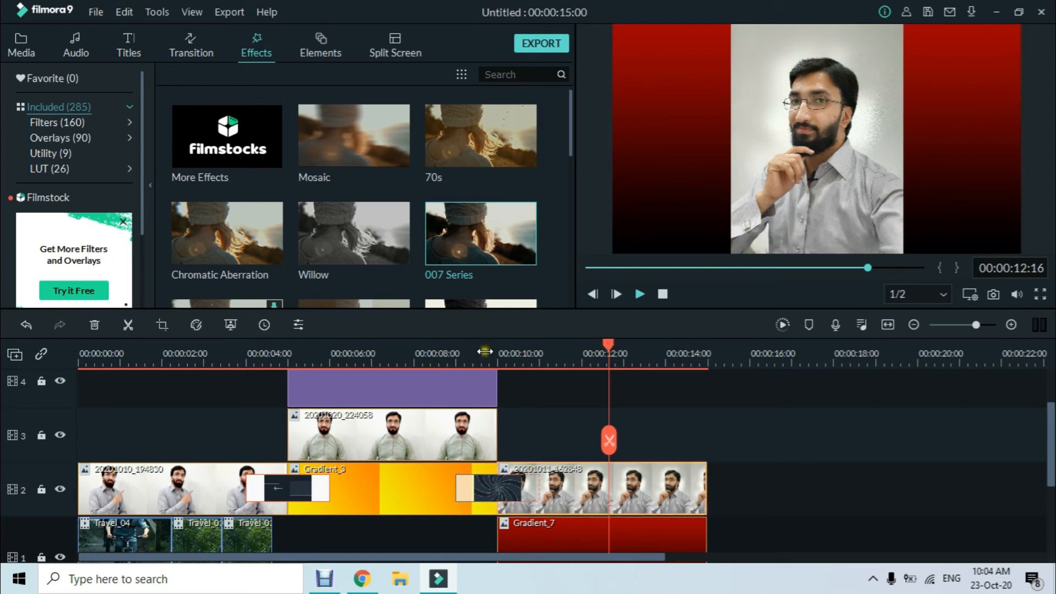
left_click(639, 295)
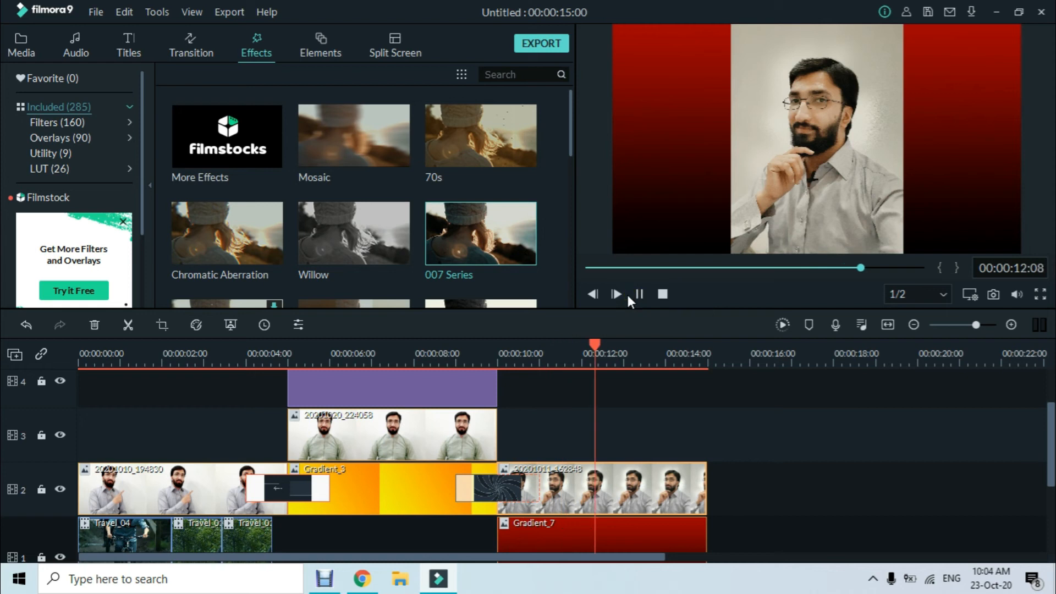
left_click(638, 293)
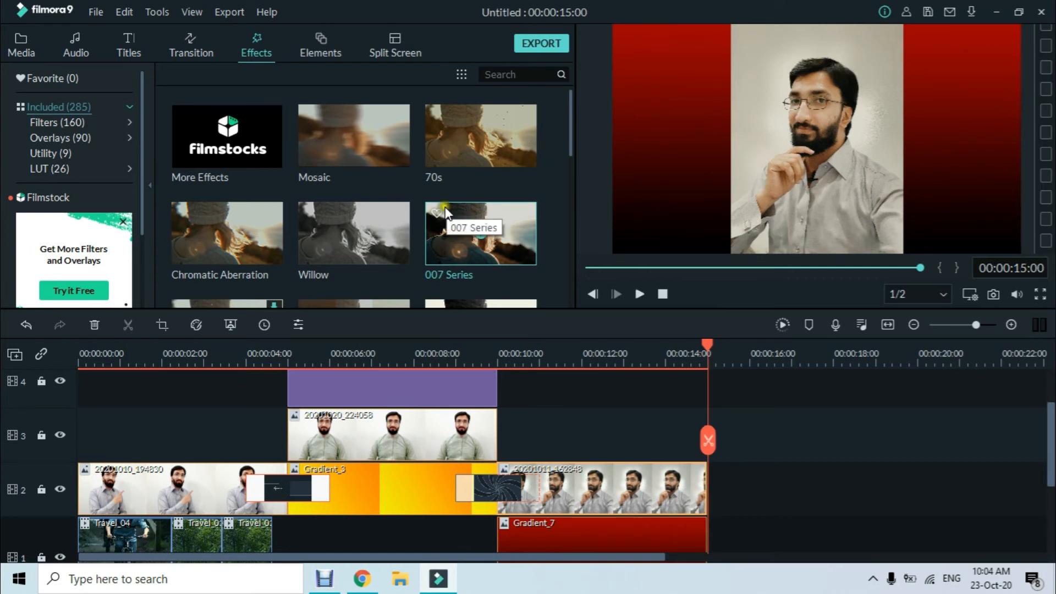
Try the Radio Explike FX and Kaleidoscope effects on the 20201011_162848 image, undoing each one.
scroll(443, 209, "down", 5)
left_click_drag(380, 313, 571, 491)
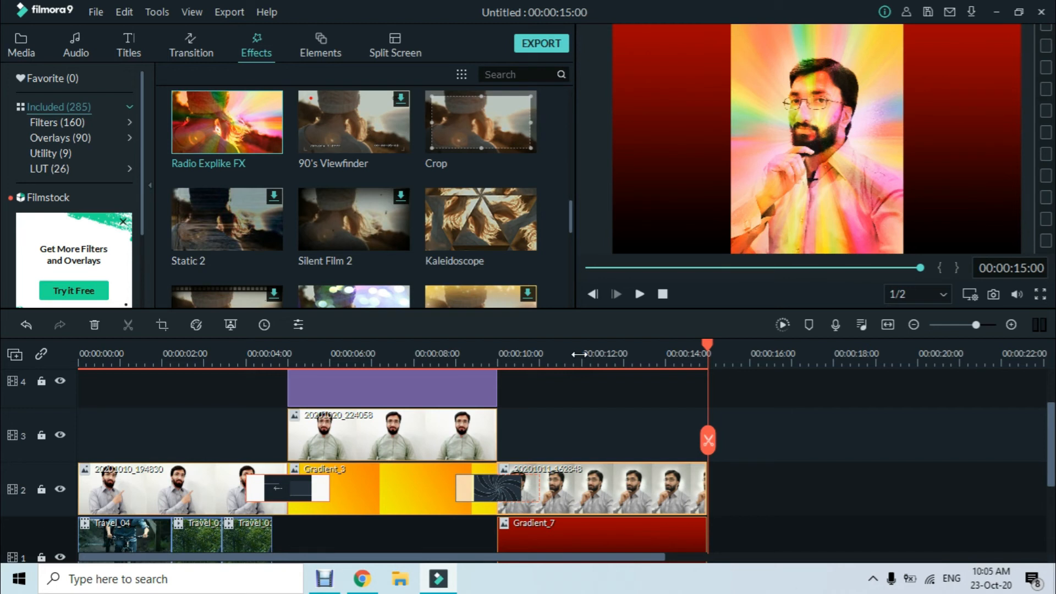
key("ctrl+z")
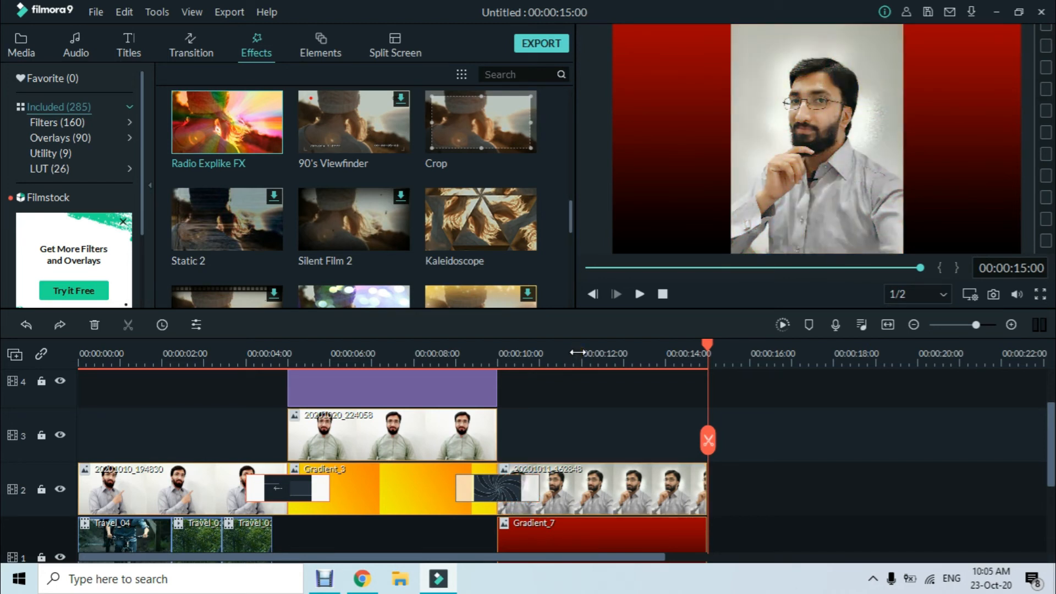
left_click_drag(477, 239, 583, 490)
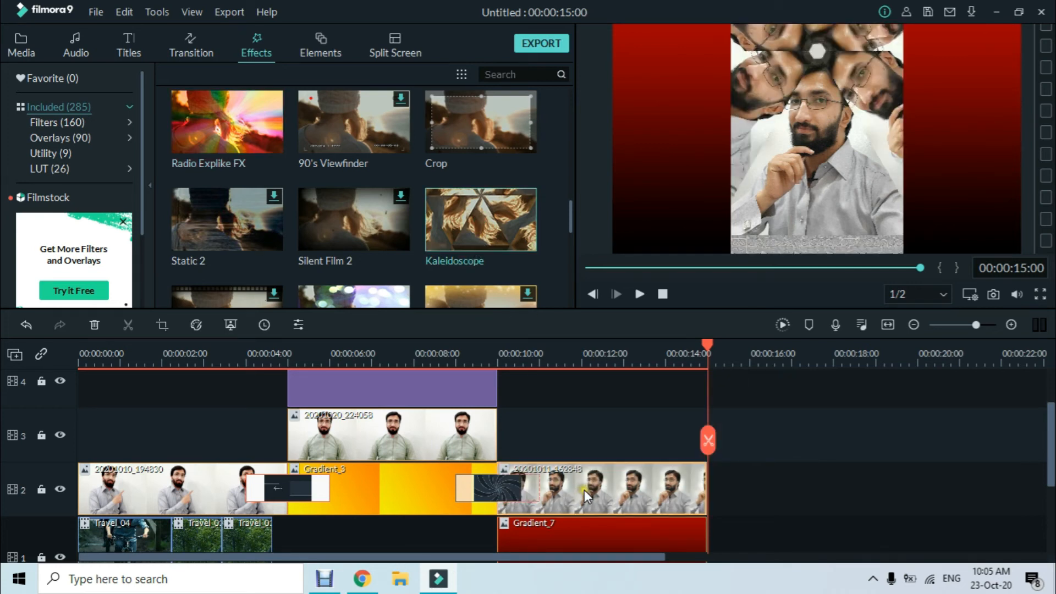
key("ctrl+z")
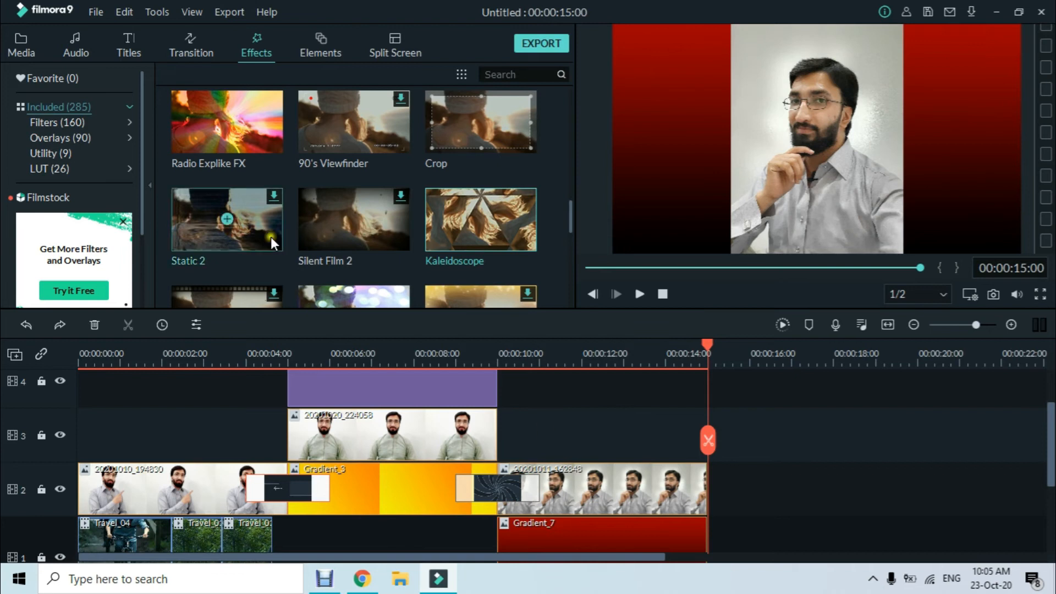
Download the Light Leak 6 effect and try it on the 20201011_162848 image on track 2.
scroll(278, 235, "down", 3)
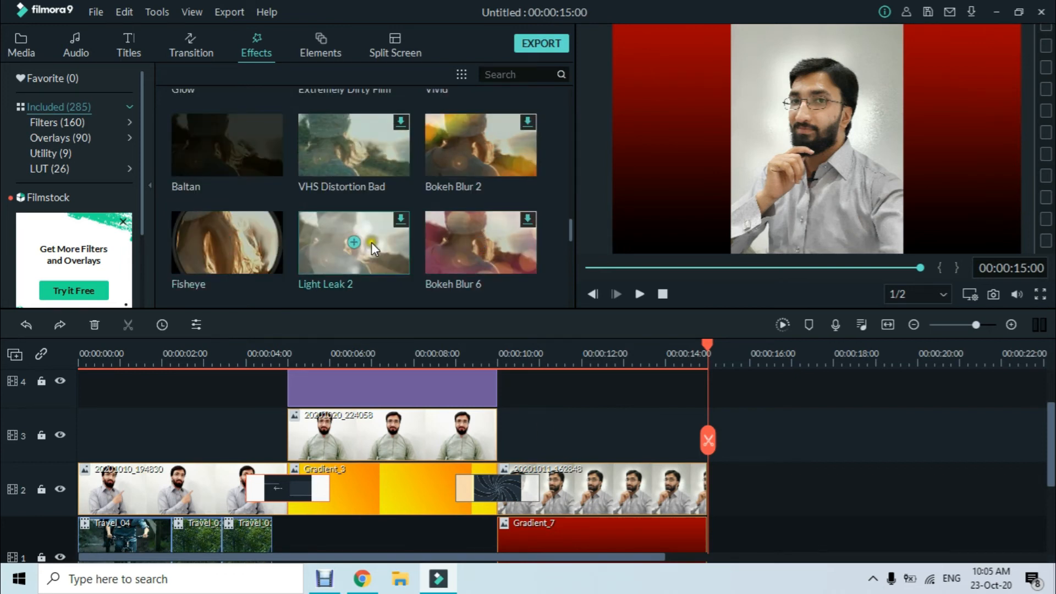
scroll(371, 242, "down", 3)
left_click_drag(275, 252, 579, 490)
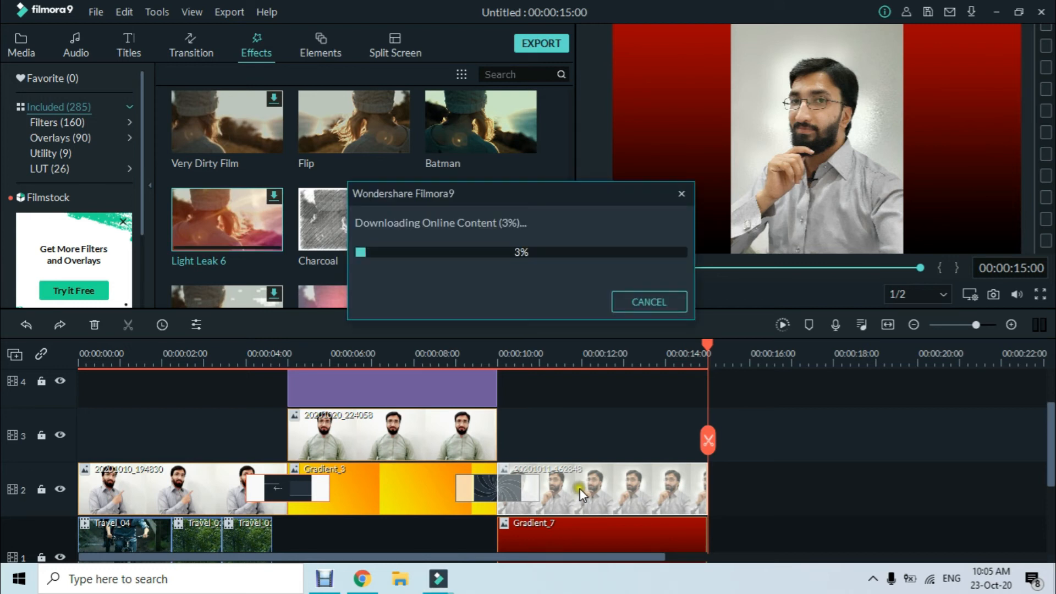
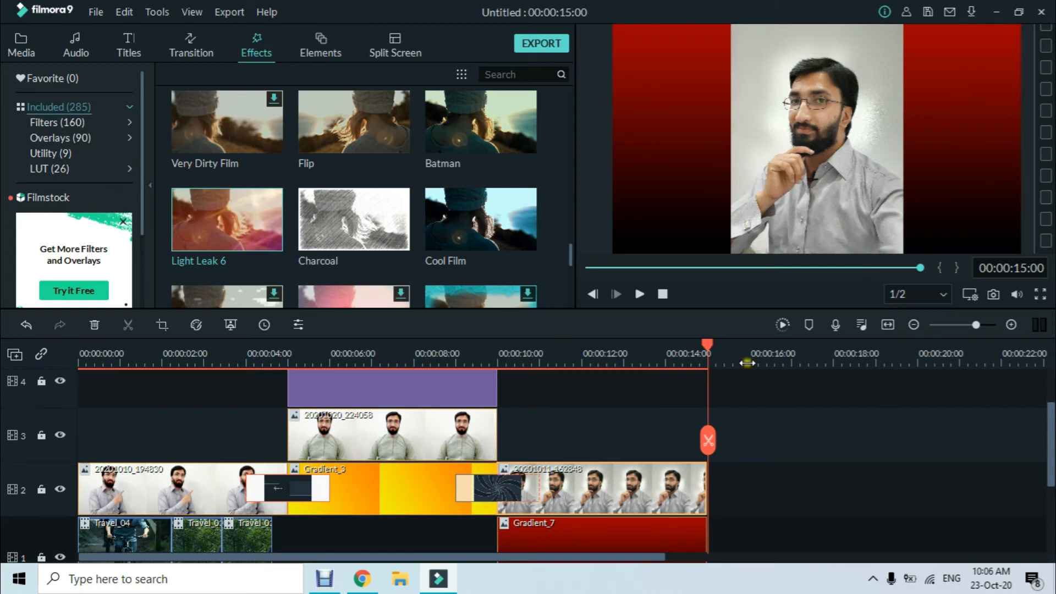
mouse_move(243, 241)
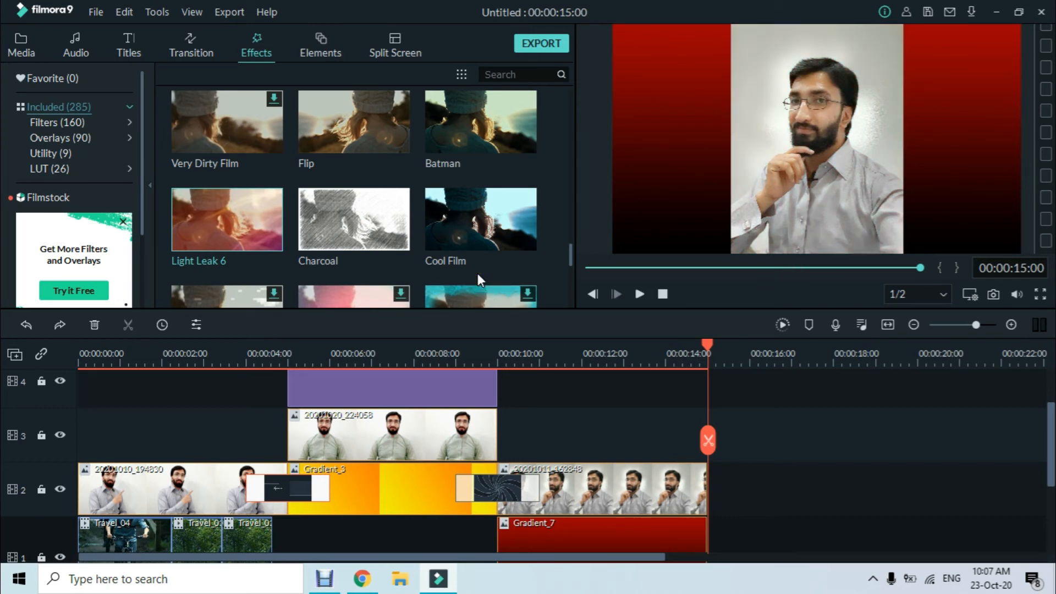
Download the Aqua 2 effect and apply it to the 20201011_162848 image on track 2.
scroll(425, 224, "down", 3)
scroll(427, 230, "down", 2)
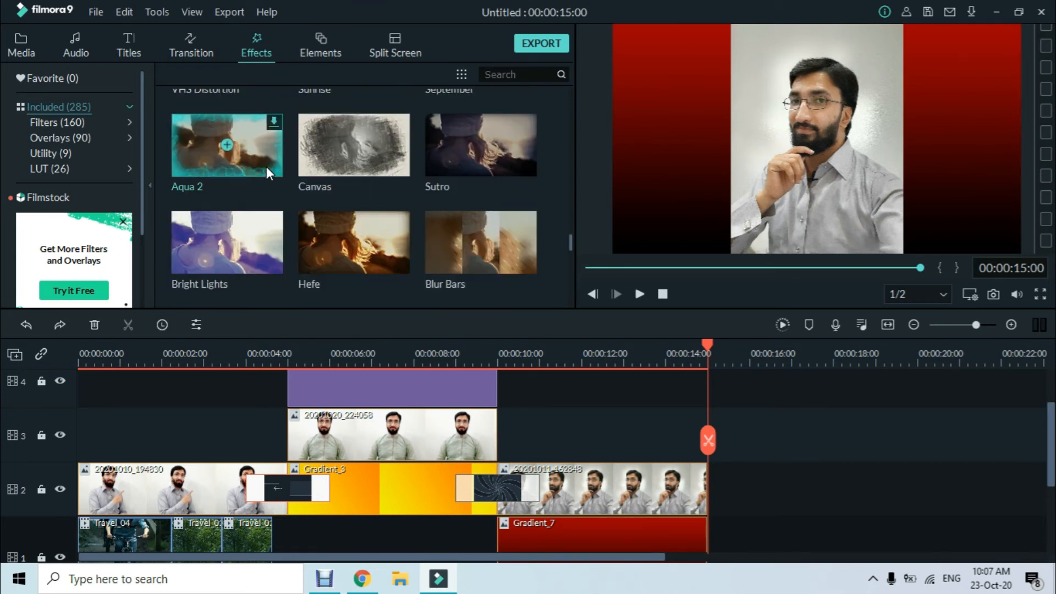
left_click_drag(267, 166, 586, 504)
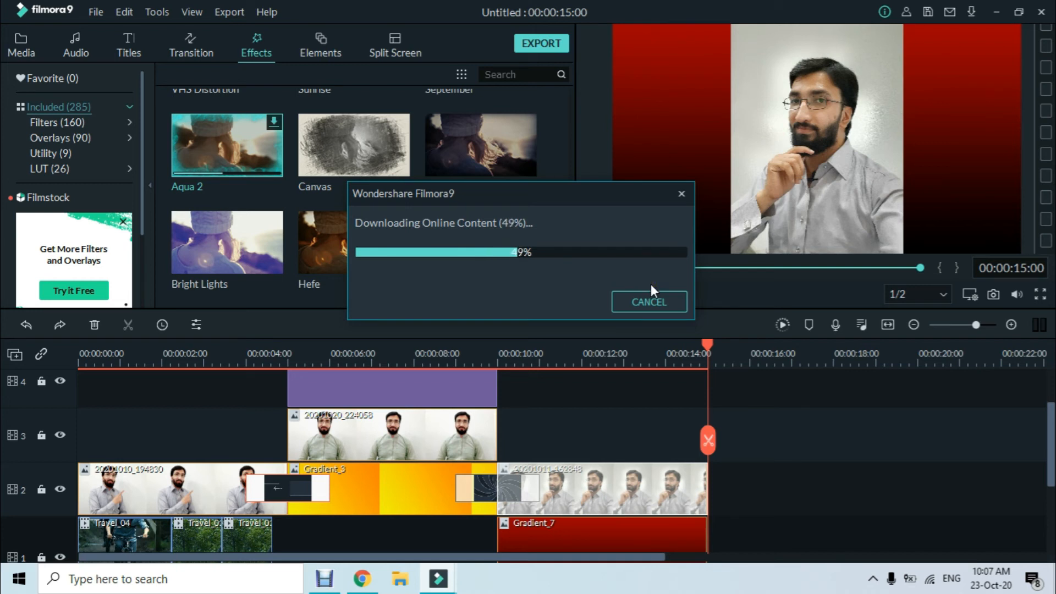
Play the timeline from 00:00:10:12 to 00:00:13:20 to check the Aqua 2 effect.
left_click(521, 349)
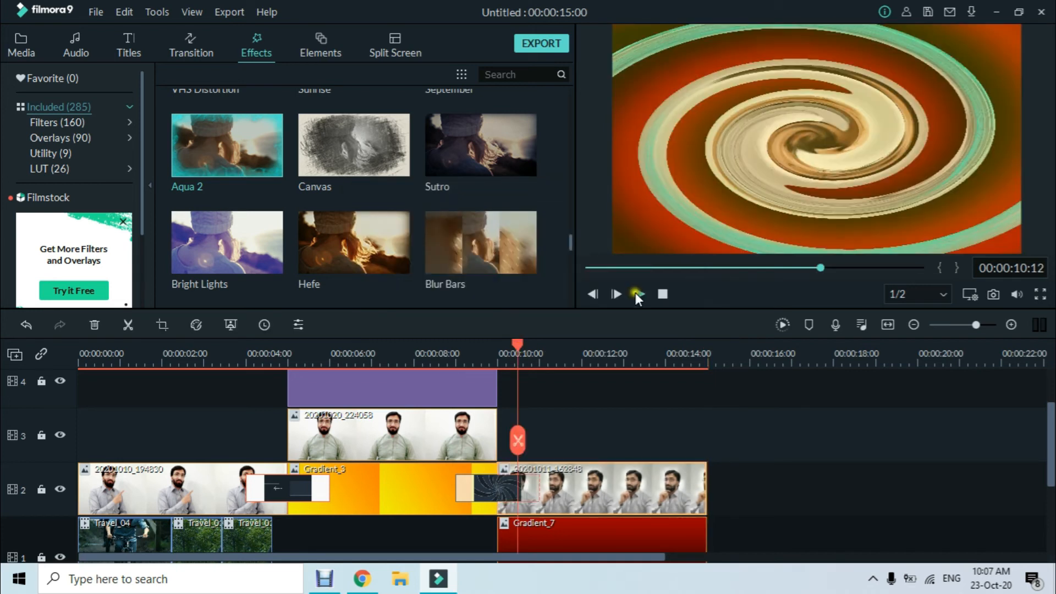
left_click(637, 294)
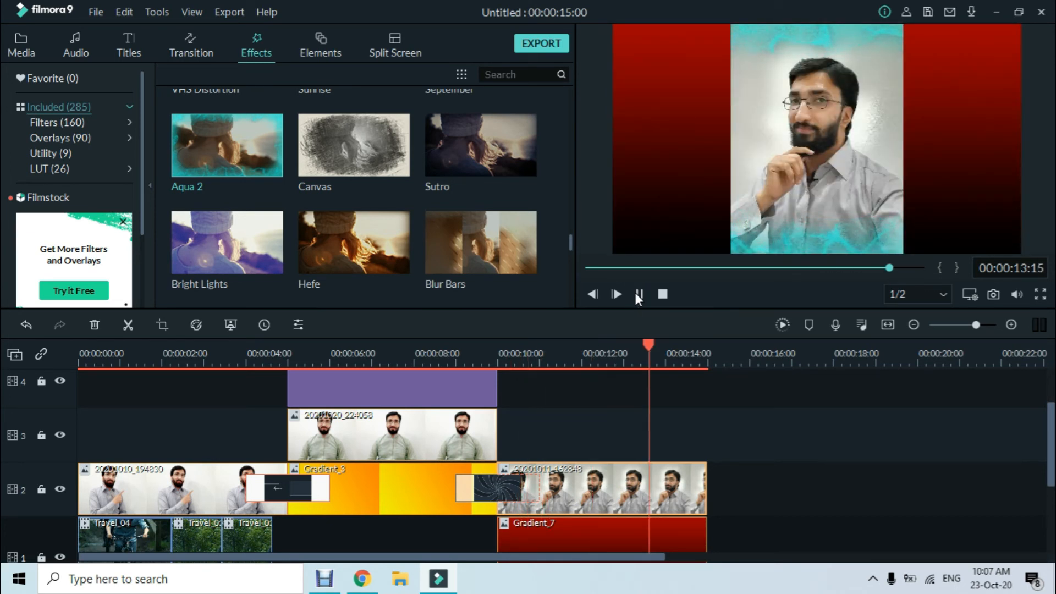
key("space")
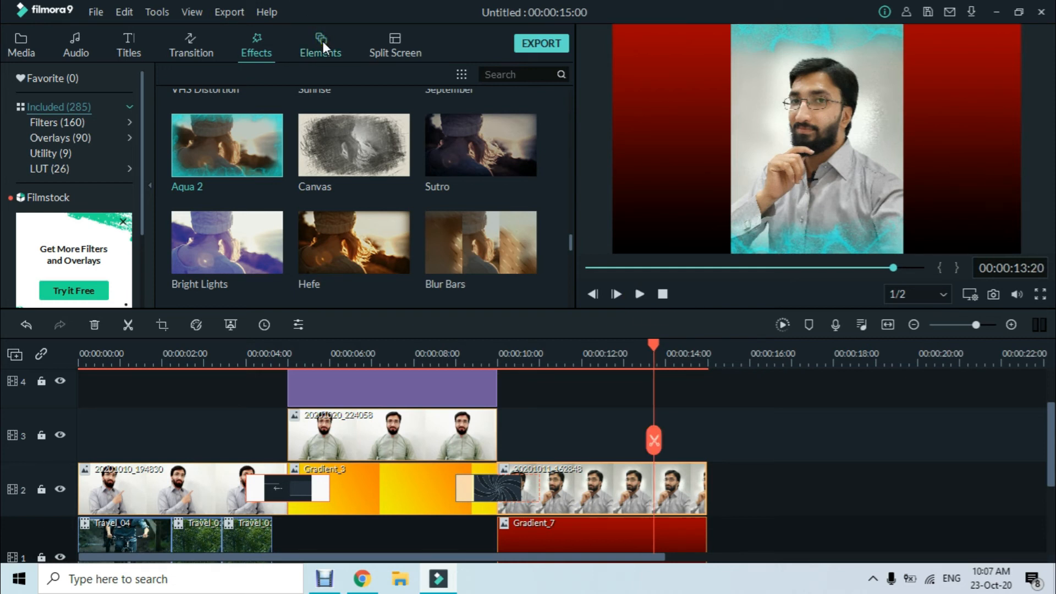
Add Element Motion Shape 4 to track 3 above the 20201011_162848 image and play it from 00:00:10:01 to 00:00:13:18.
left_click(322, 40)
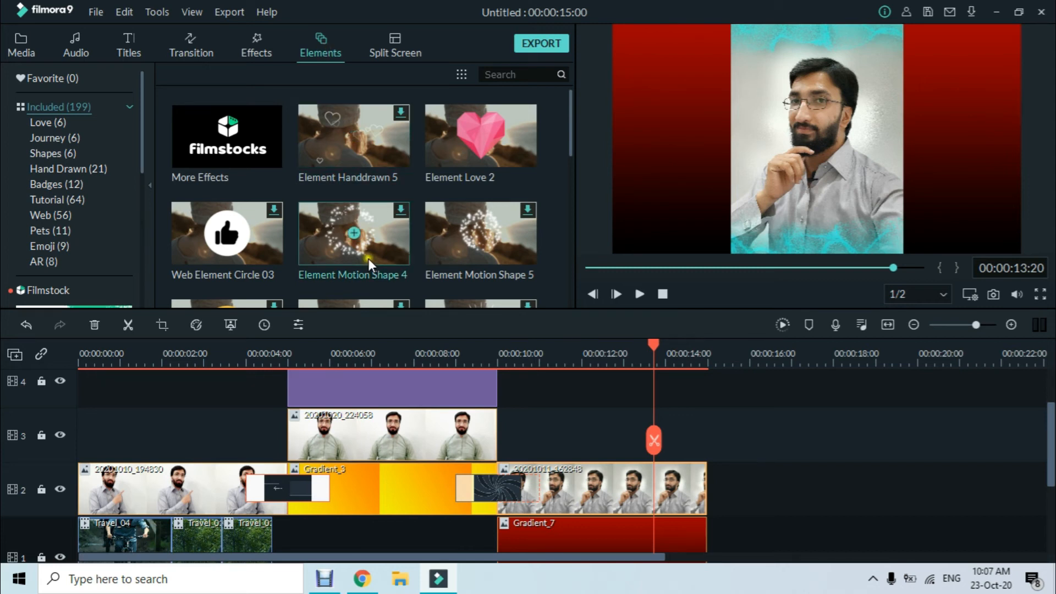
left_click_drag(367, 251, 512, 432)
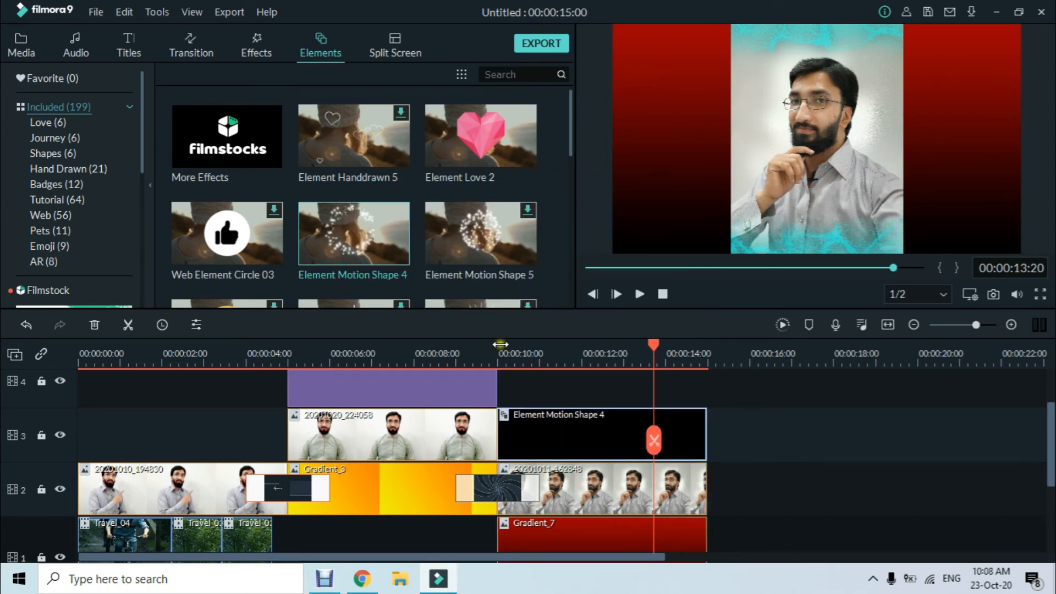
left_click(500, 345)
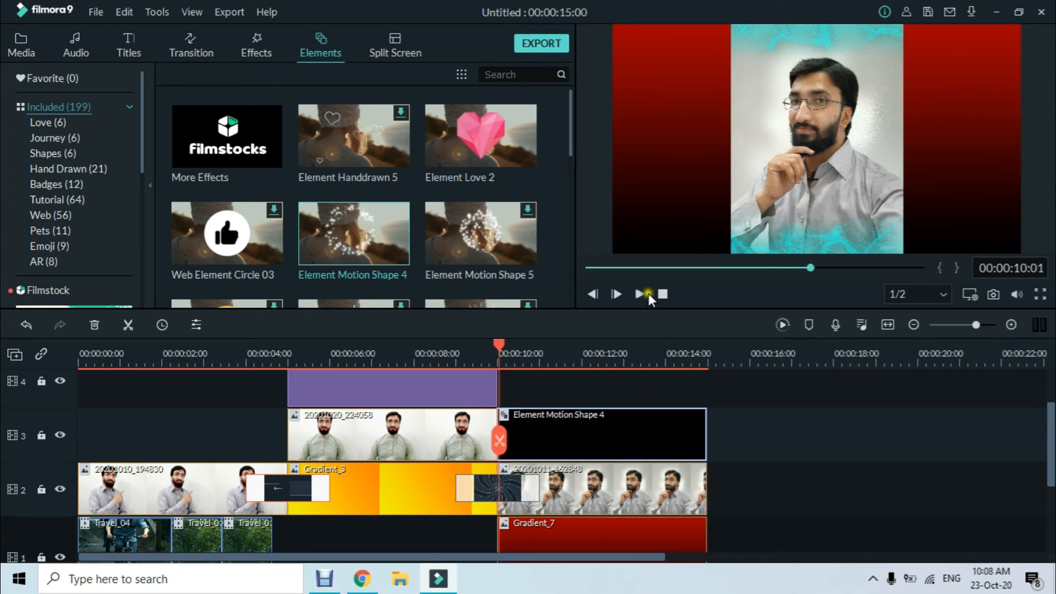
left_click(641, 294)
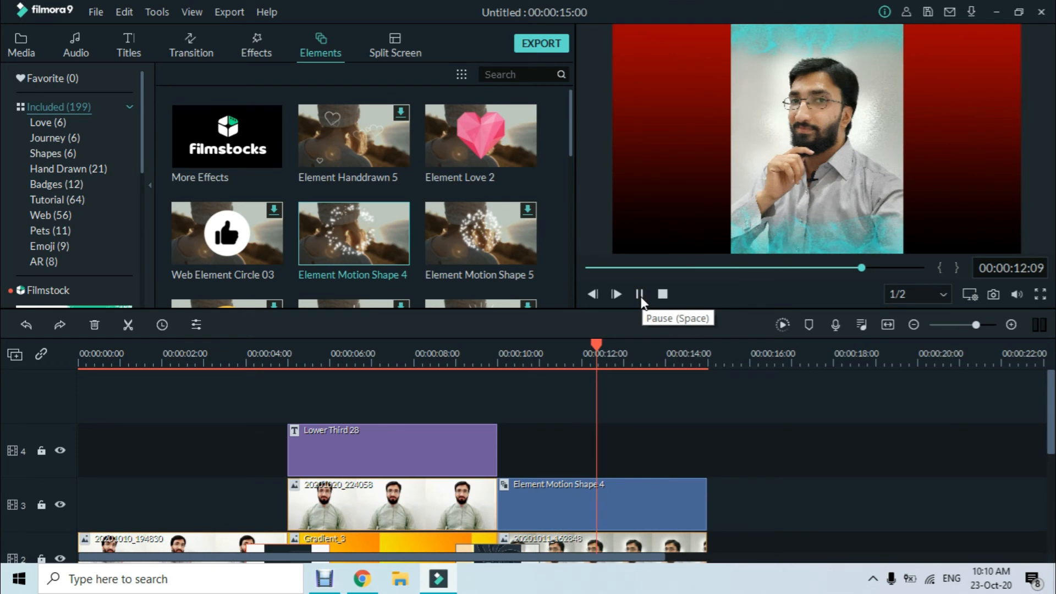
left_click(639, 294)
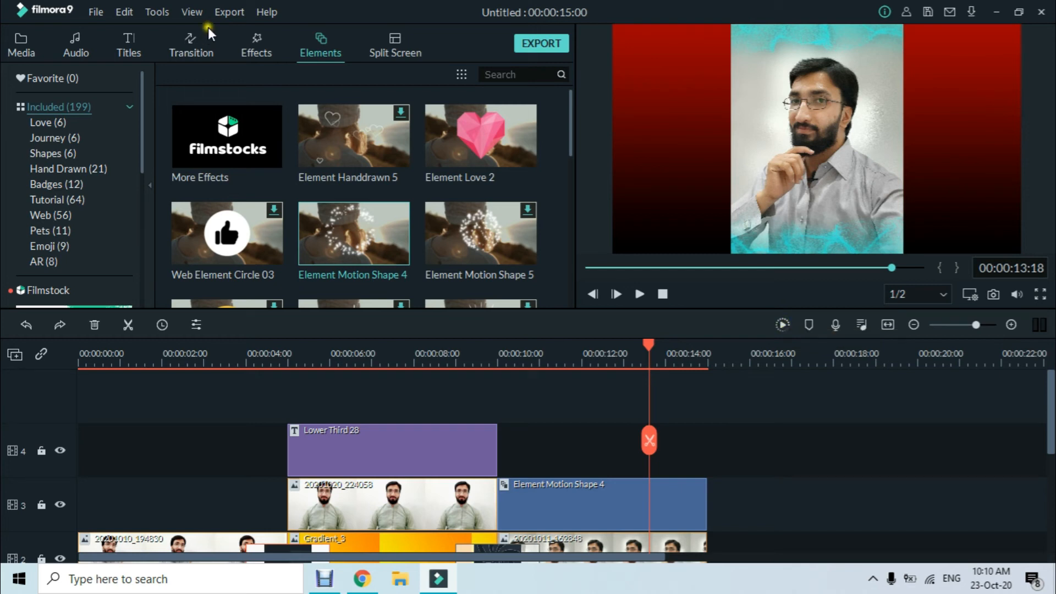
Open the export dialog for creating a local MP4 video from the project.
left_click(226, 11)
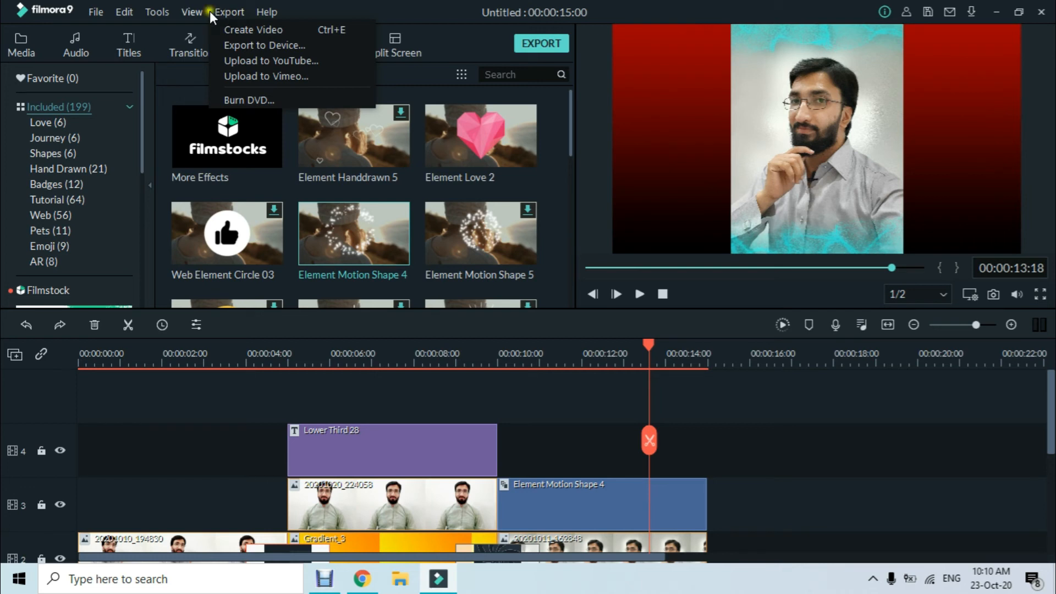
mouse_move(194, 12)
mouse_move(233, 11)
left_click(564, 427)
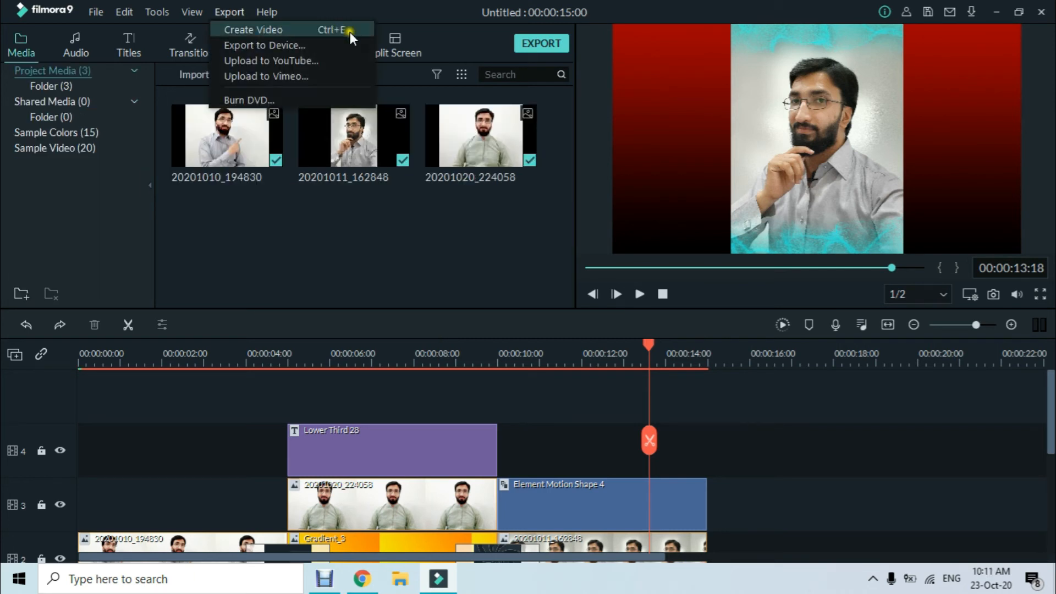
left_click(237, 27)
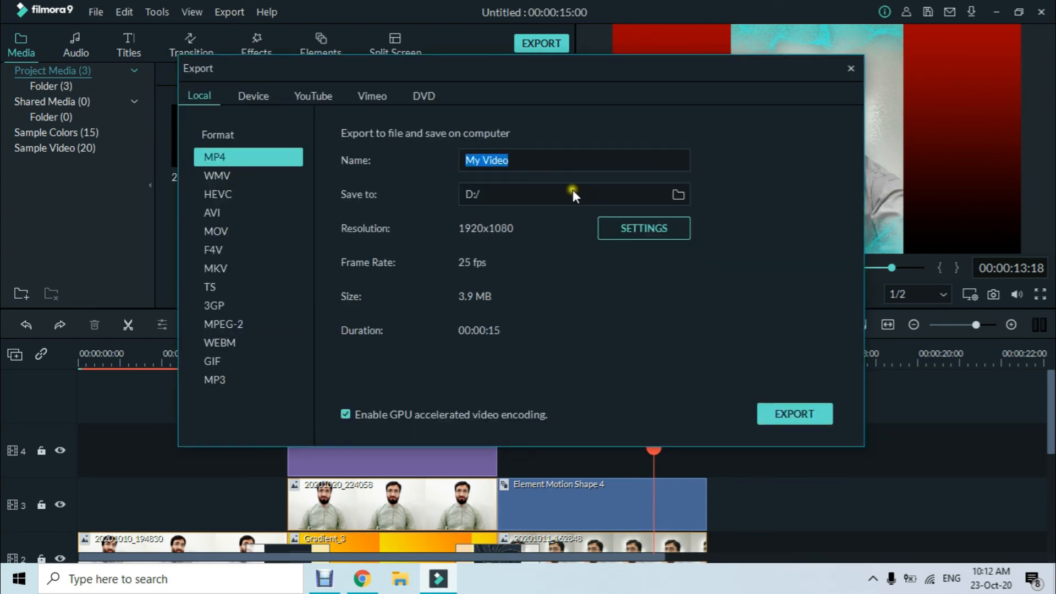
Browse to the Compressed folder in Downloads as a possible save location for the export, and cancel the selection.
left_click(679, 190)
left_click(670, 199)
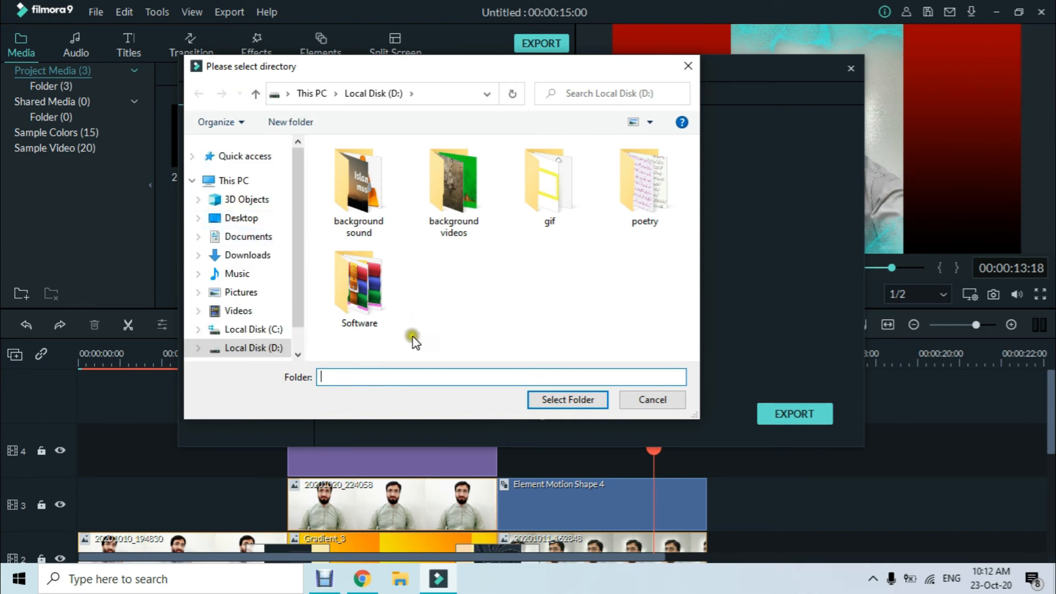
scroll(246, 321, "down", 1)
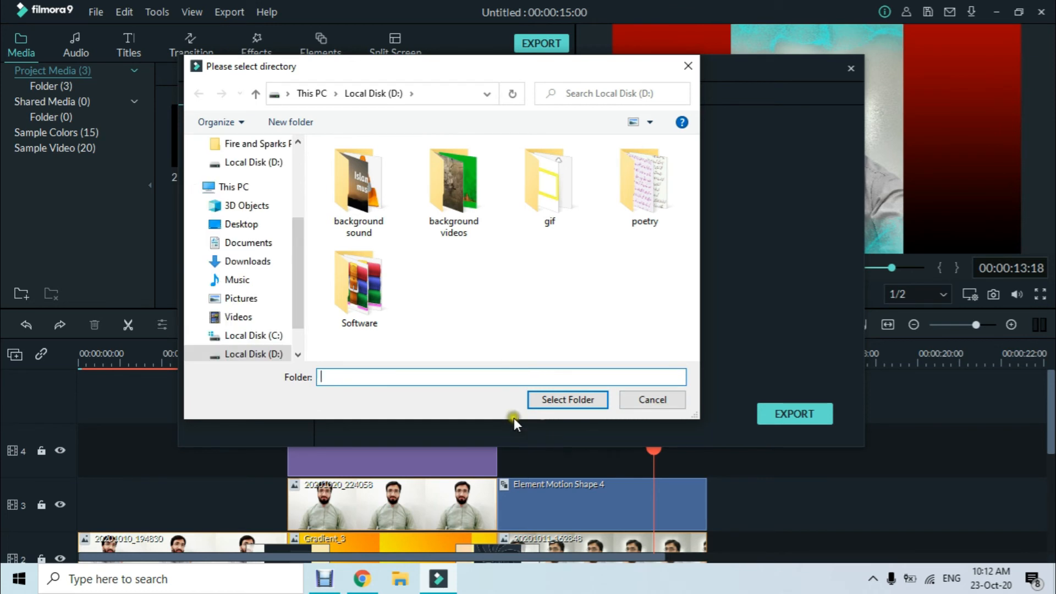
left_click(250, 262)
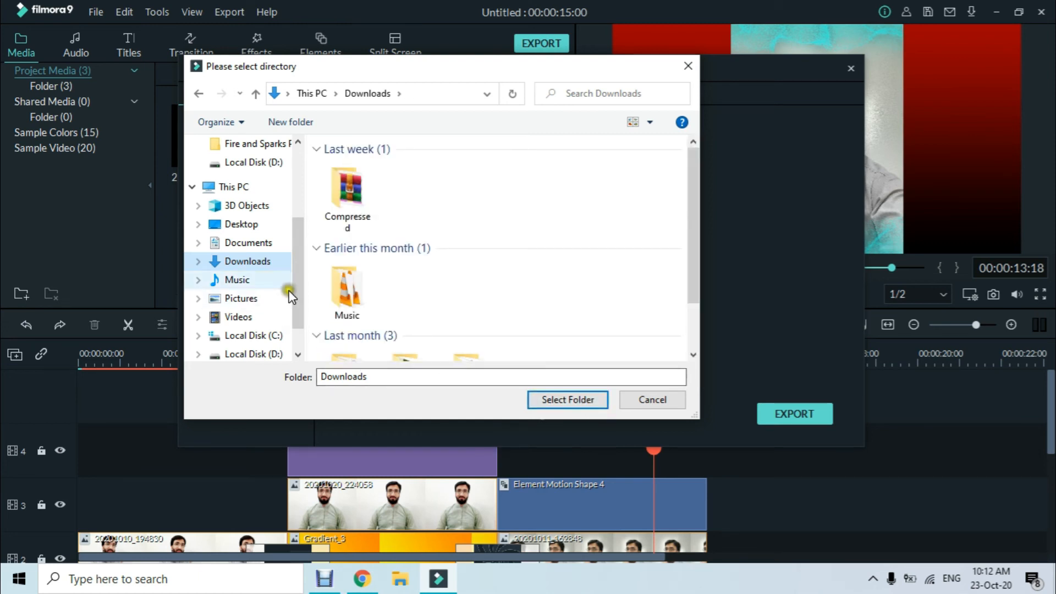
left_click(349, 223)
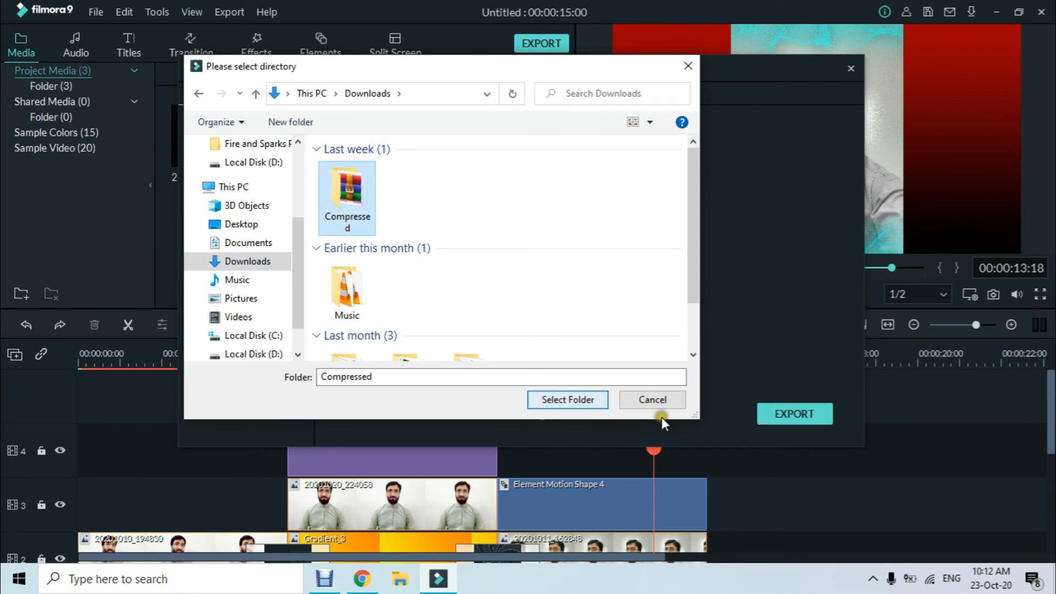
left_click(667, 400)
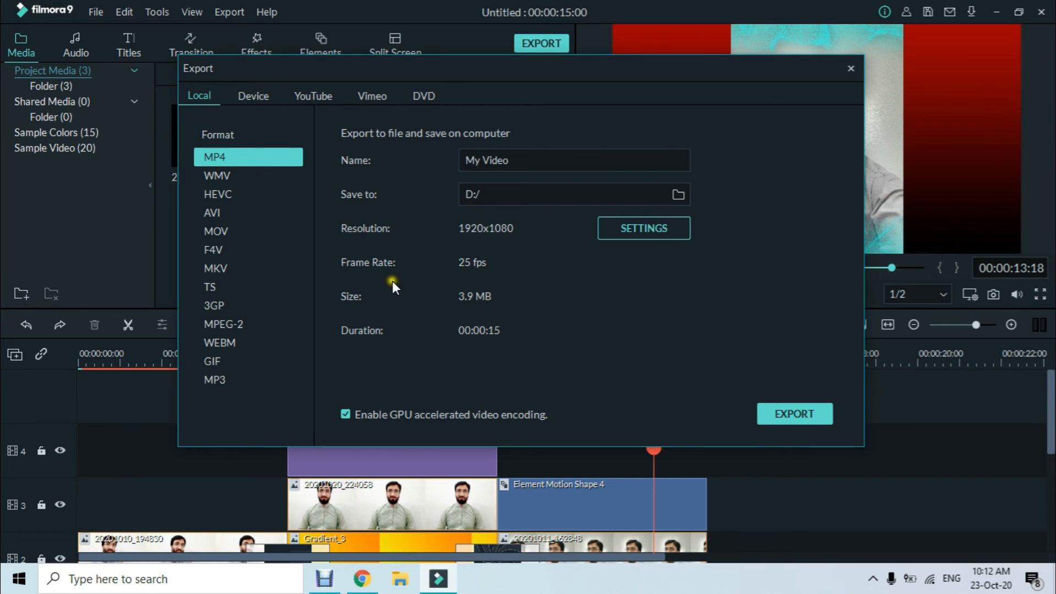
Review the MP4 export's quality, video and audio settings, and cancel without changing them.
left_click(662, 228)
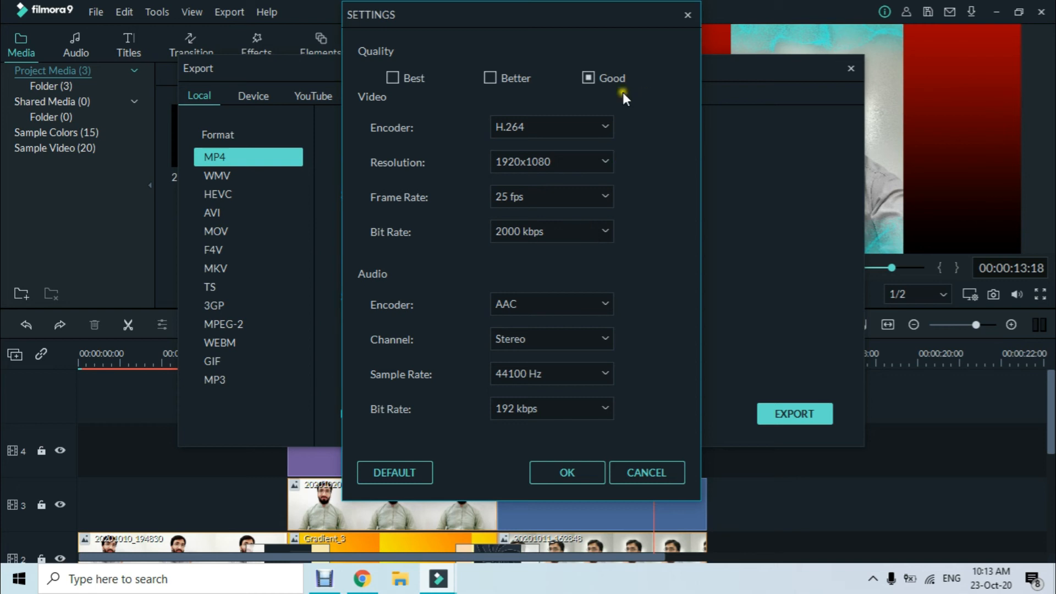
left_click(607, 131)
left_click(650, 481)
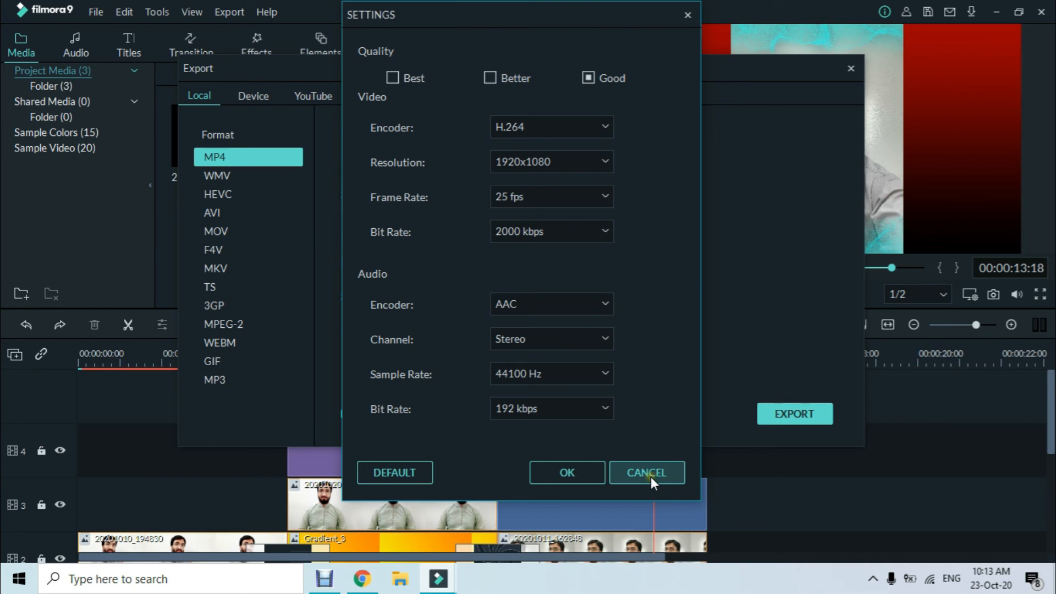
left_click(651, 476)
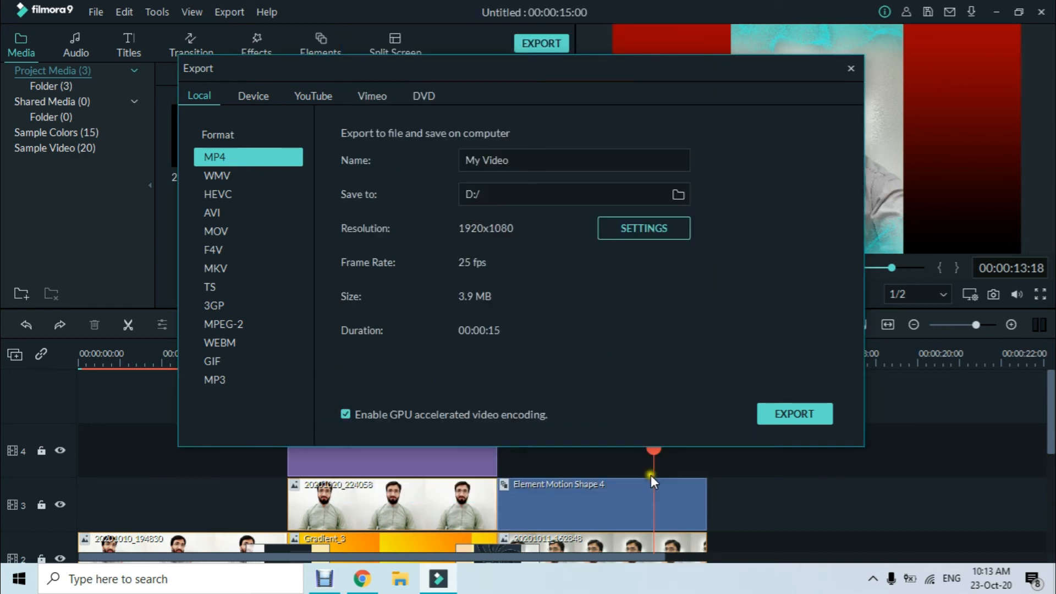
Start exporting My Video as MP4 to D:/, abort the export and close the export dialog.
left_click(815, 411)
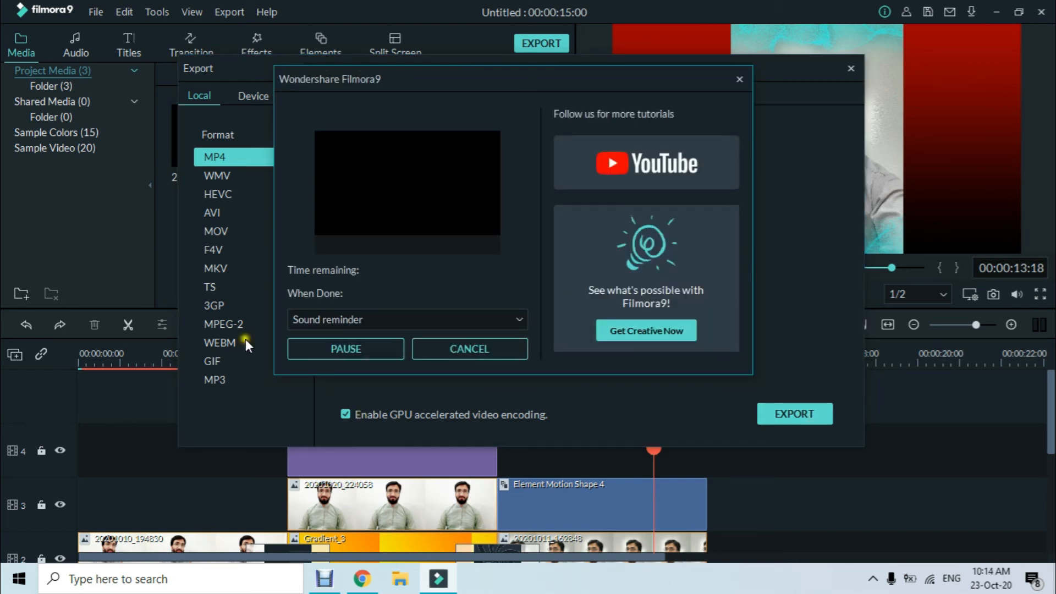
left_click(447, 350)
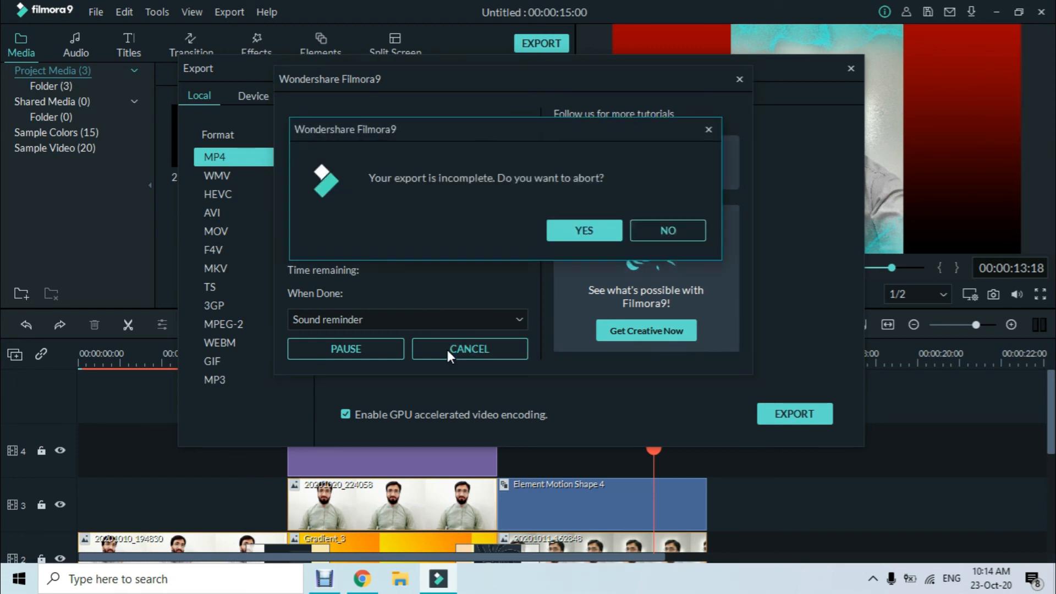
left_click(607, 232)
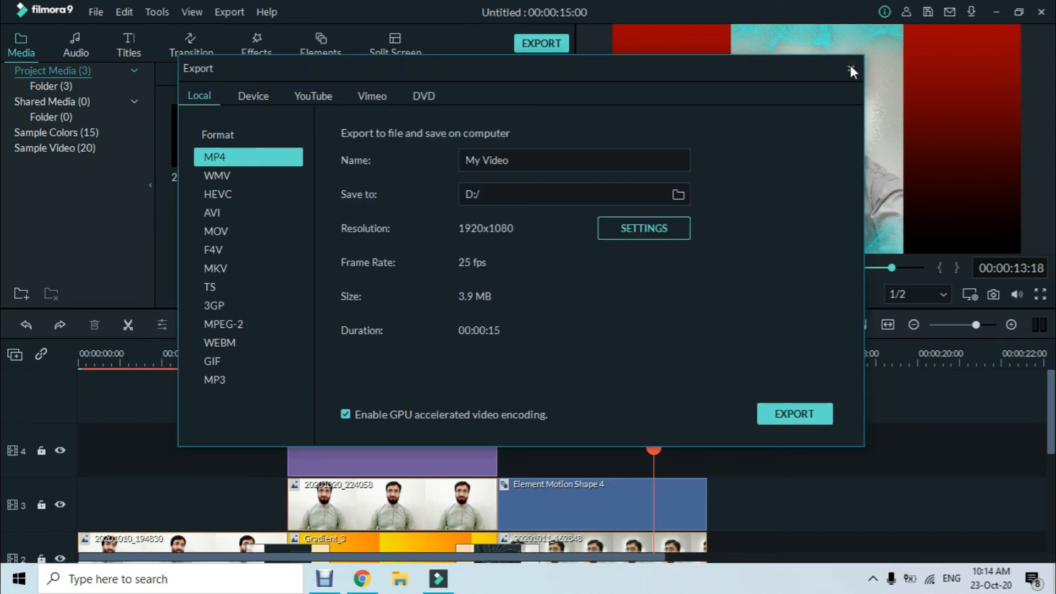
left_click(851, 70)
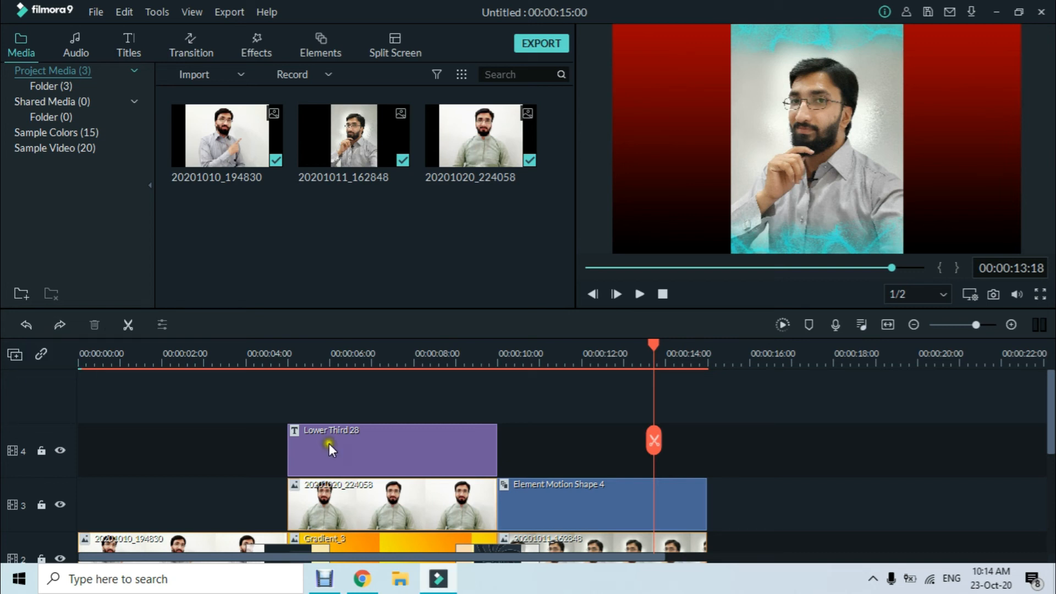
Delete the Element Motion Shape 4 clip from track 3.
left_click(613, 515)
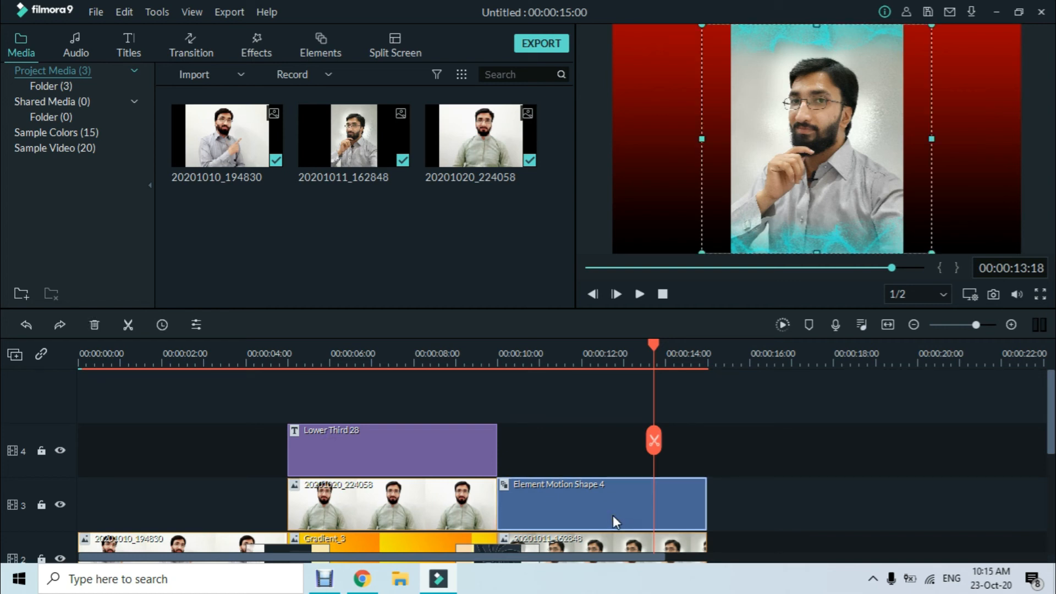
left_click(95, 324)
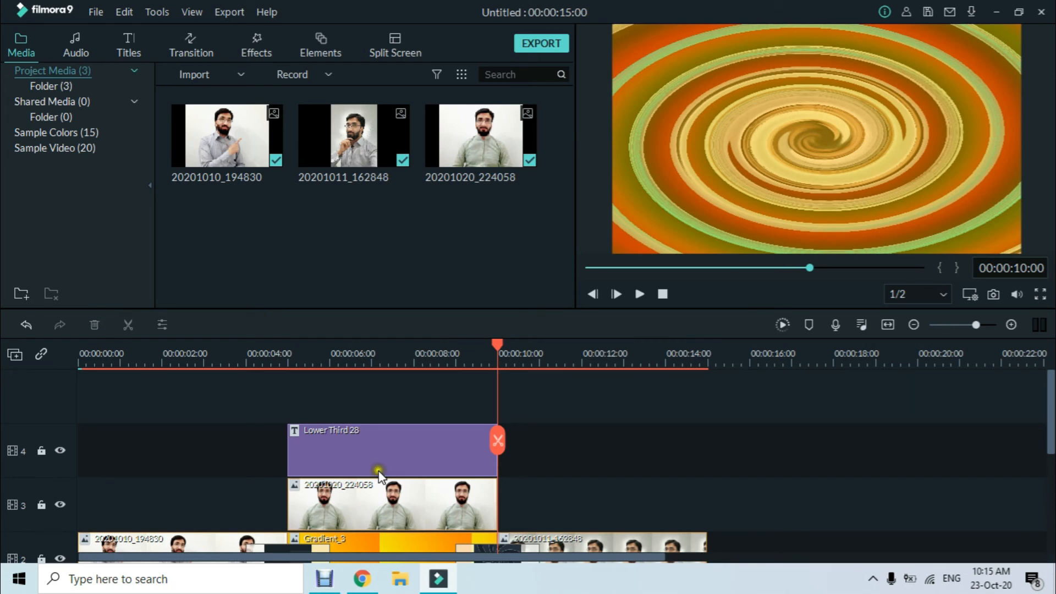
scroll(523, 386, "down", 1)
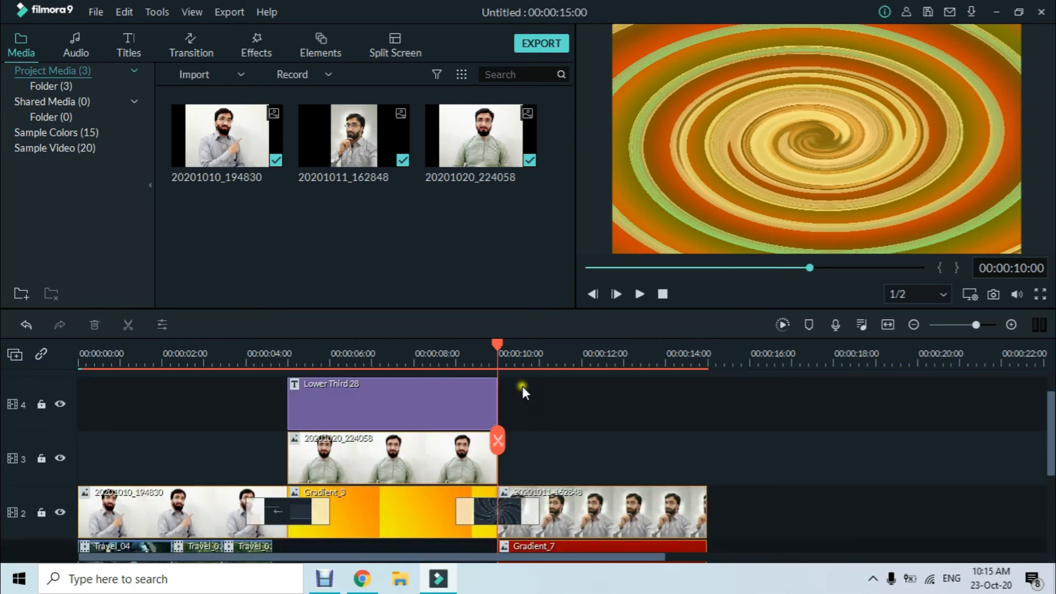
Split the 20201011_162848 image on track 2 and Gradient_7 on track 1 at 00:00:11:16.
left_click(506, 349)
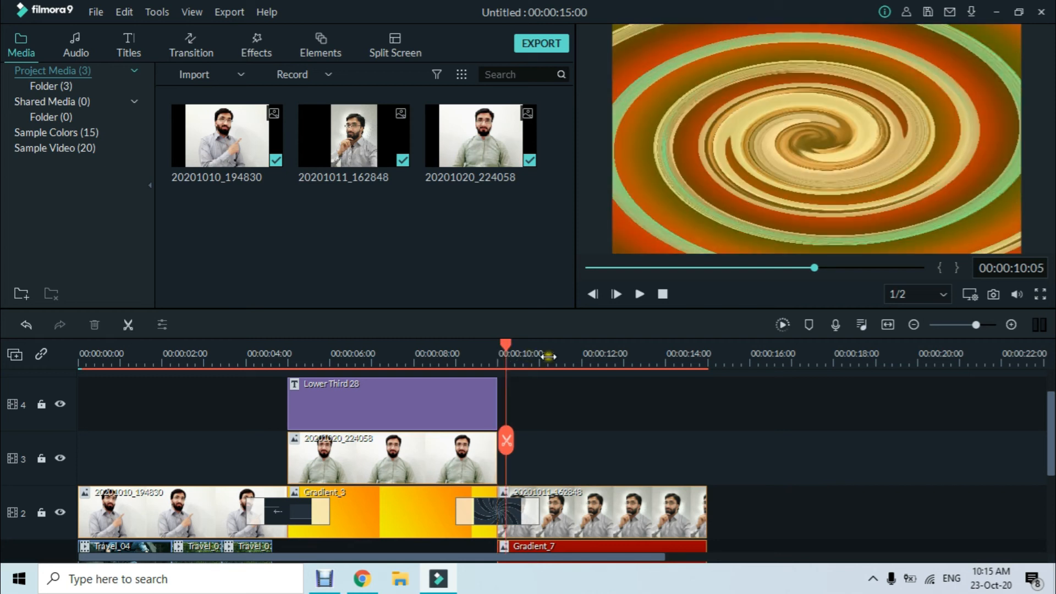
left_click(566, 354)
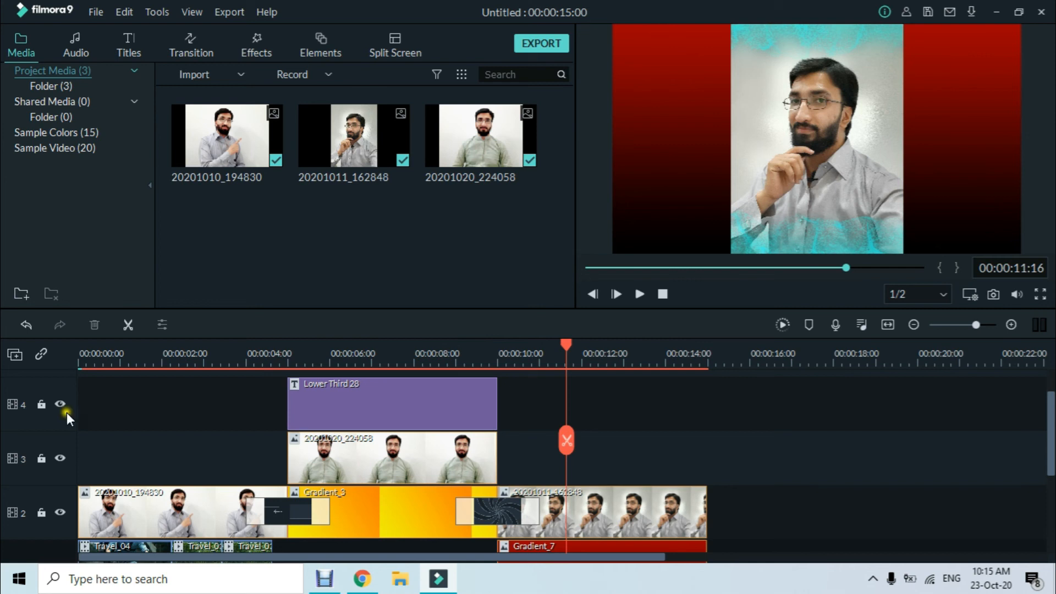
scroll(61, 418, "up", 2)
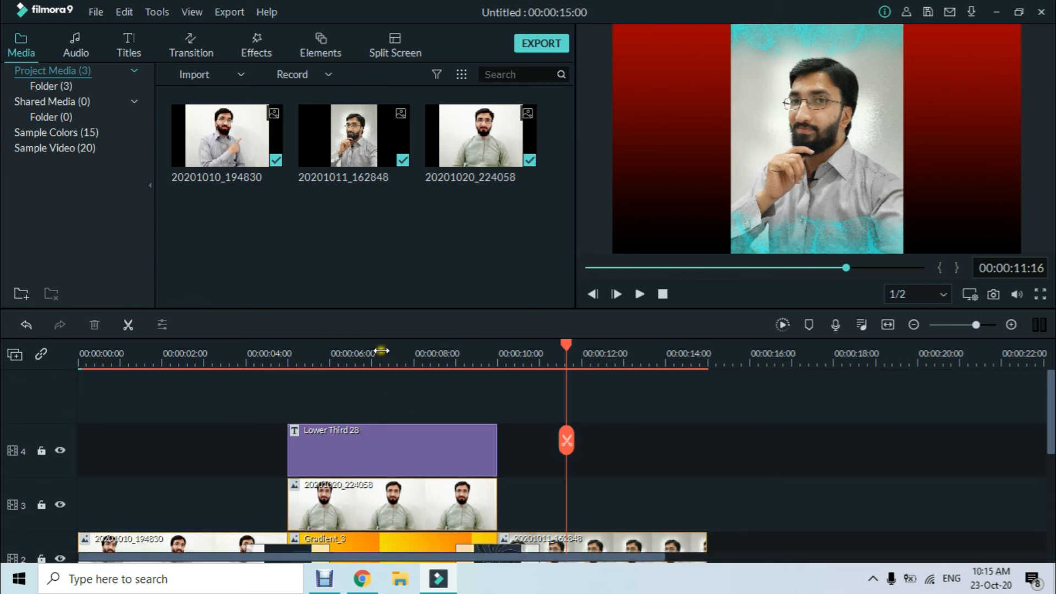
scroll(440, 396, "down", 3)
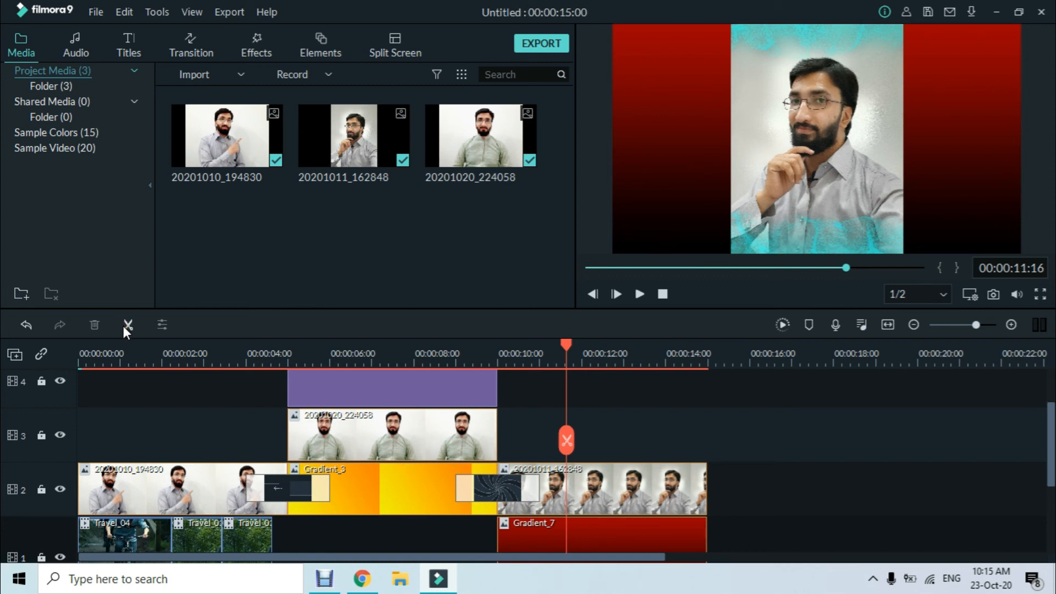
left_click_drag(746, 421, 714, 442)
left_click_drag(714, 441, 613, 552)
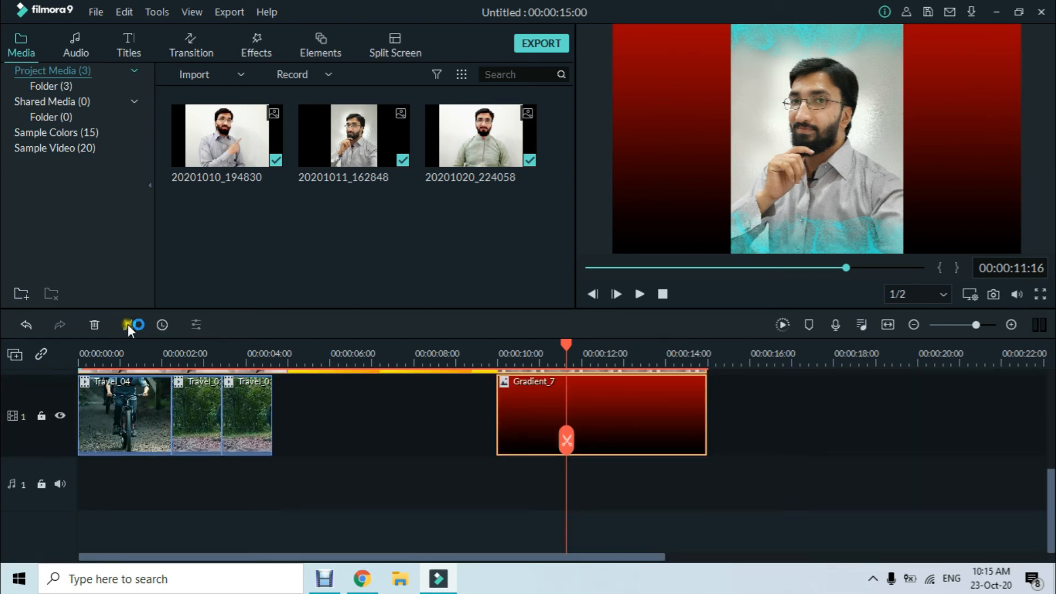
scroll(244, 354, "up", 2)
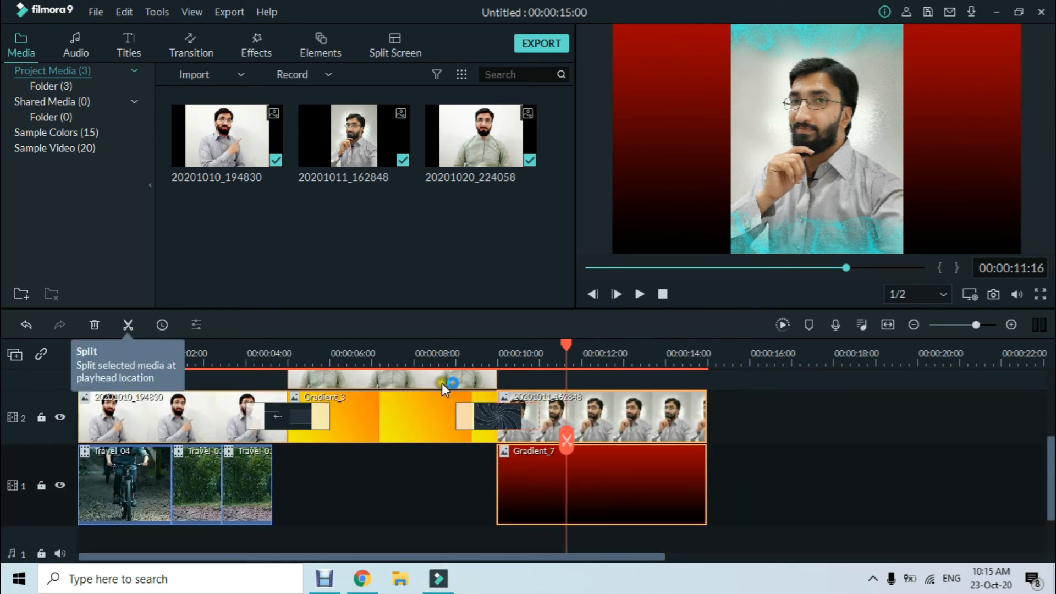
left_click(126, 327)
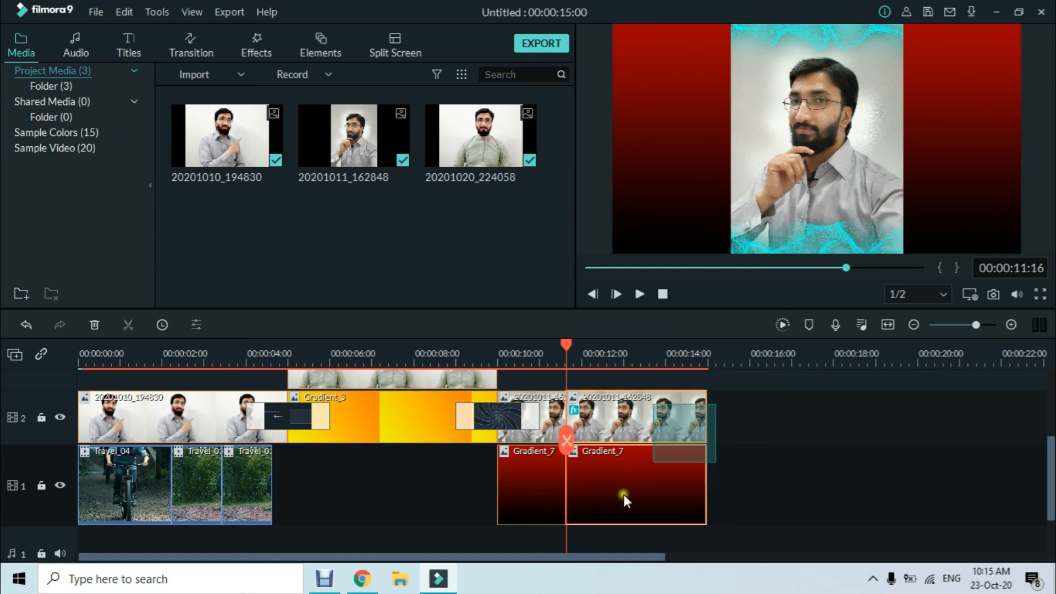
Delete the parts of 20201011_162848 and Gradient_7 that follow the split at 00:00:11:16.
scroll(623, 494, "down", 2)
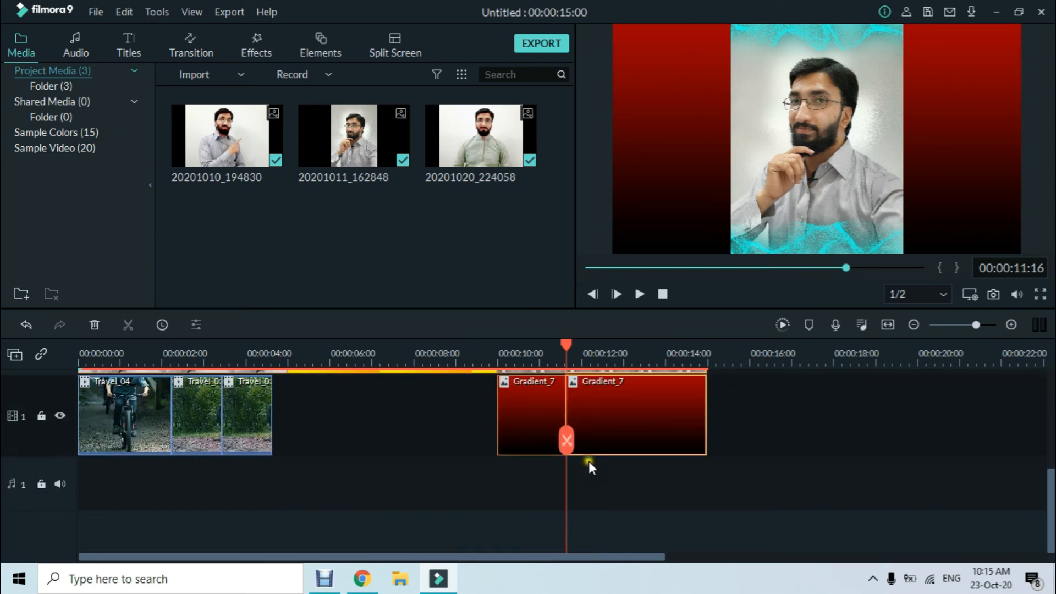
scroll(589, 461, "up", 1)
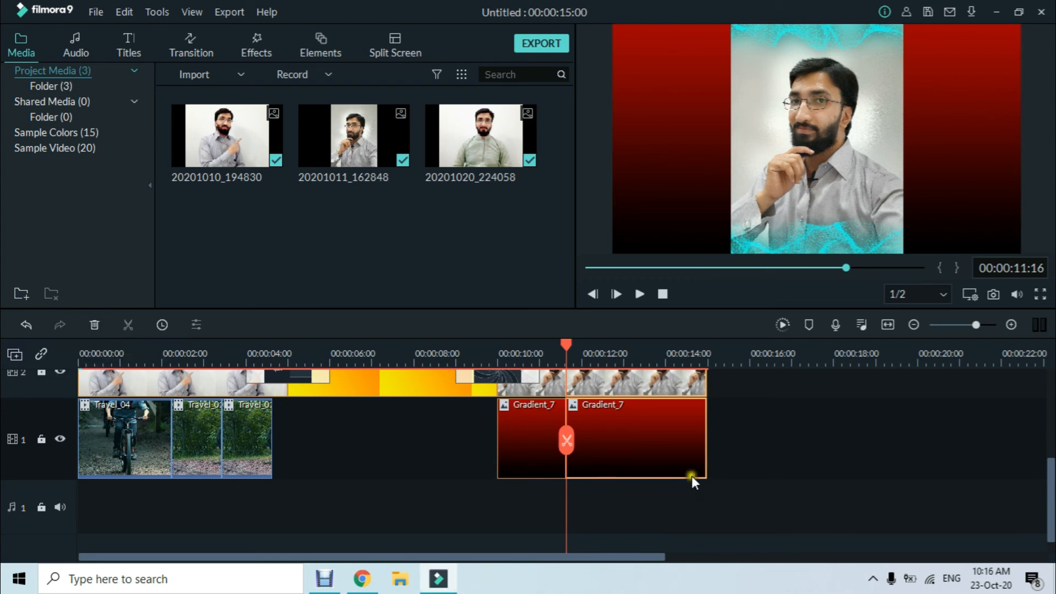
scroll(675, 469, "up", 1)
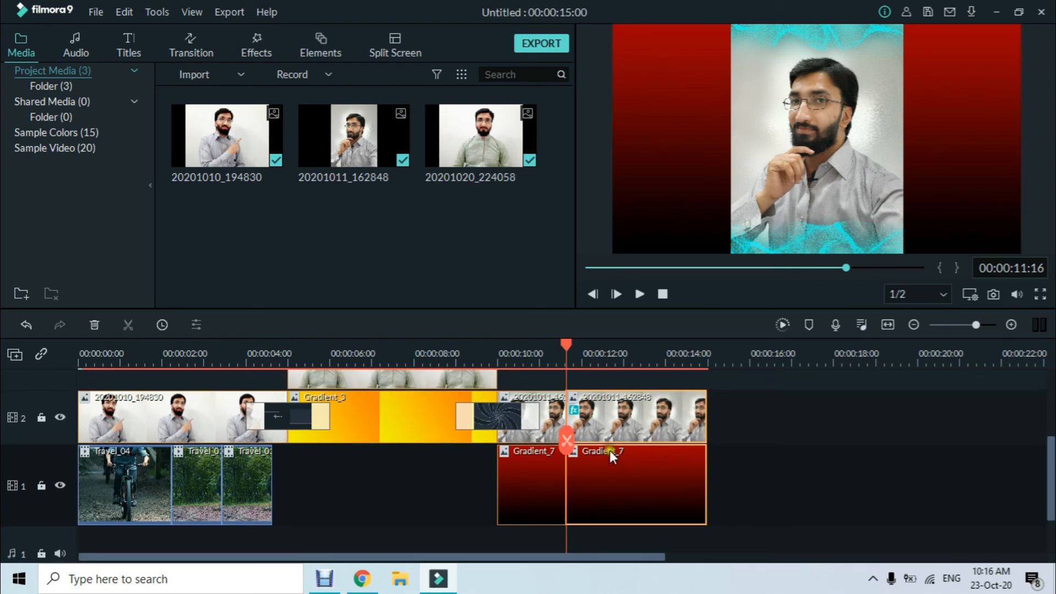
key("Delete")
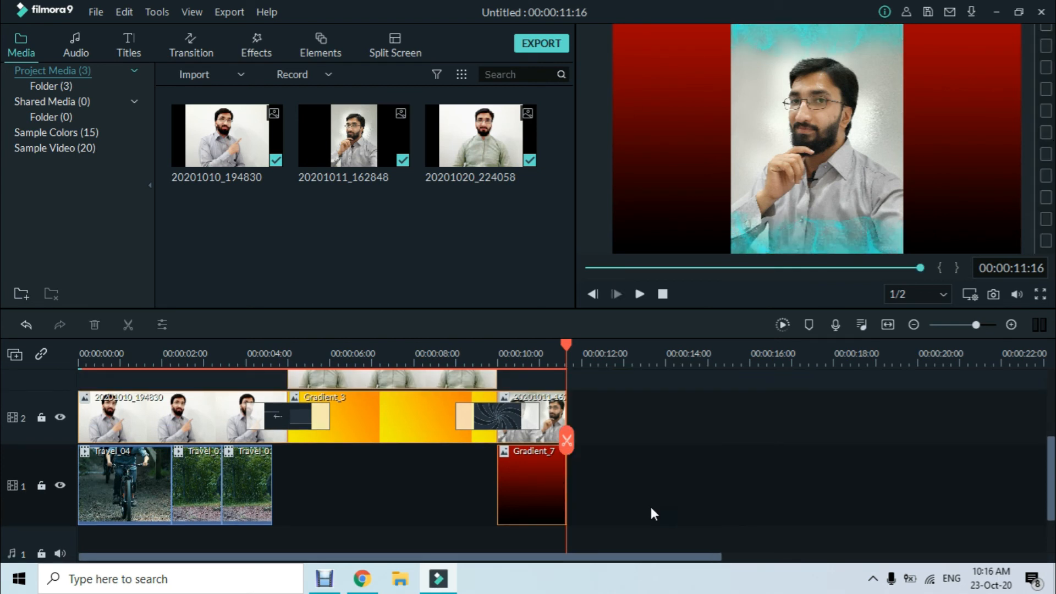
Undo the deletion and the split of the 20201011_162848 and Gradient_7 clips.
key("ctrl+z")
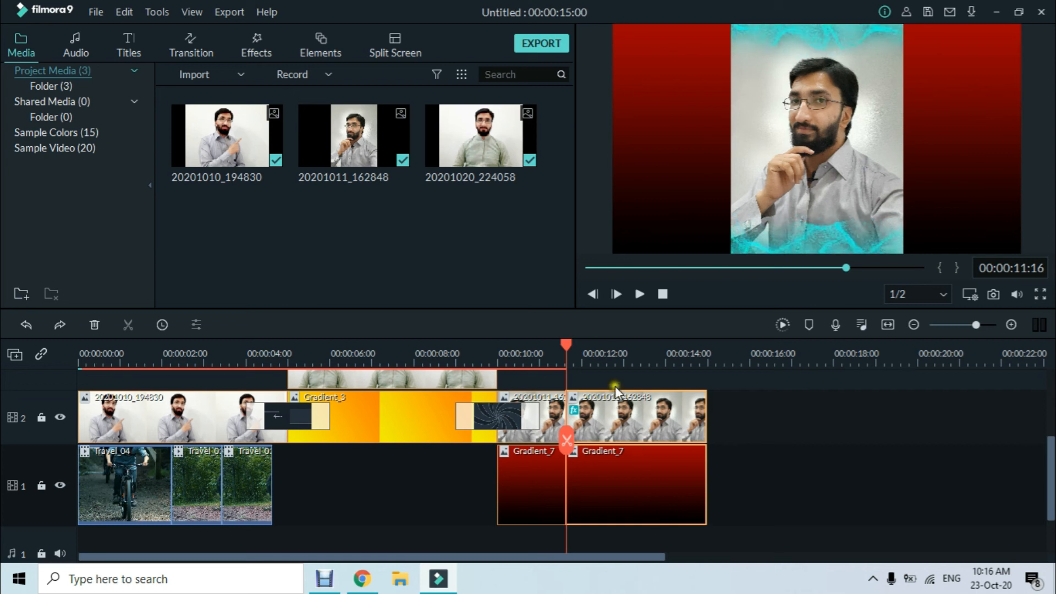
left_click(611, 354)
left_click_drag(575, 407, 578, 413)
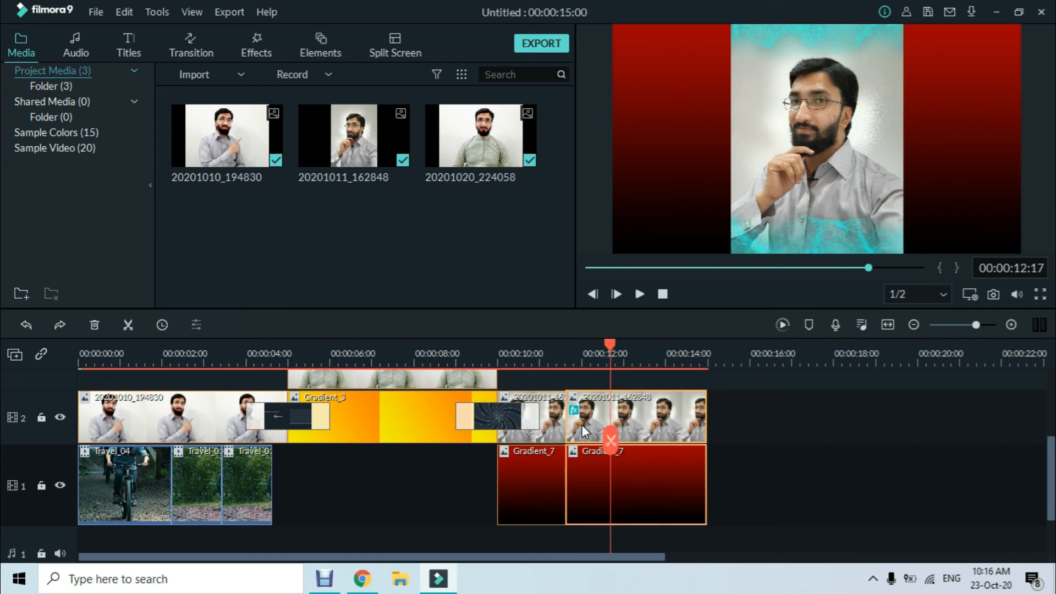
key("ctrl+z")
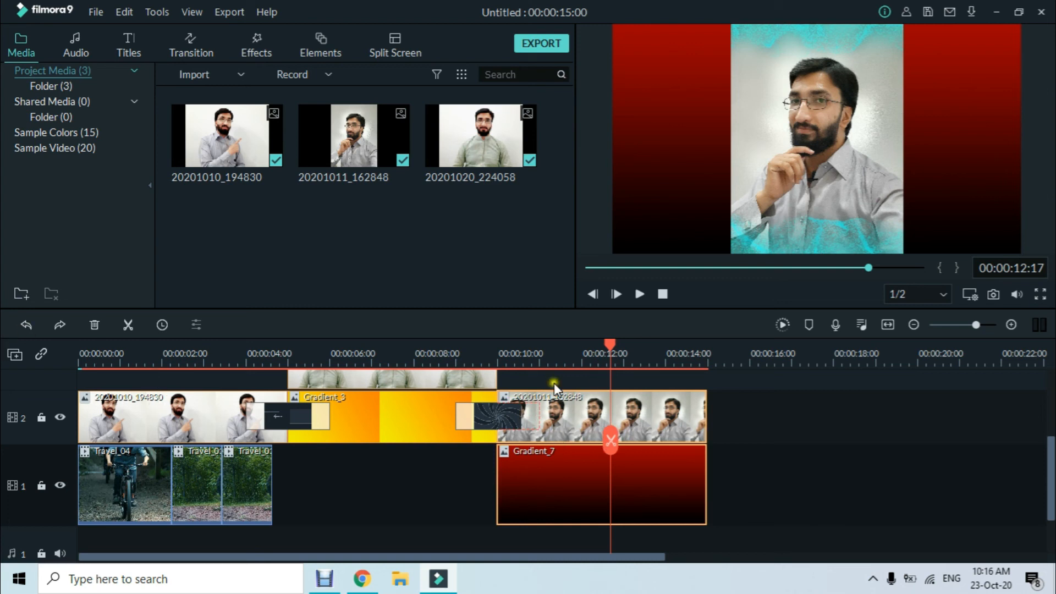
Move the playhead to 00:00:10:12 and enter 00:00:14:00 as the duration of the selected 20201011_162848 and Gradient_7 clips.
left_click(540, 356)
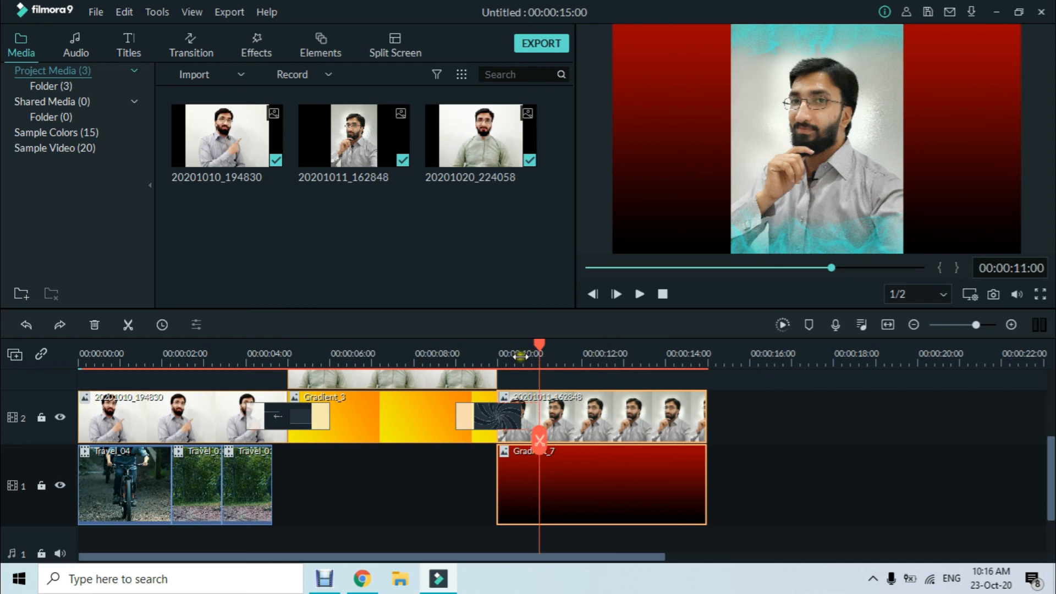
left_click(518, 356)
scroll(415, 367, "up", 2)
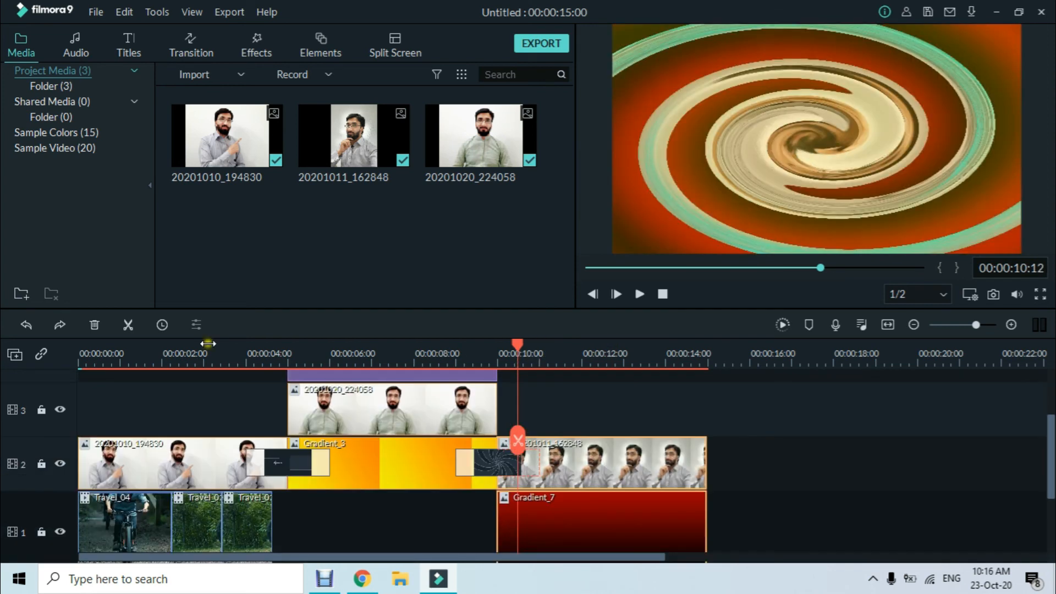
left_click(167, 325)
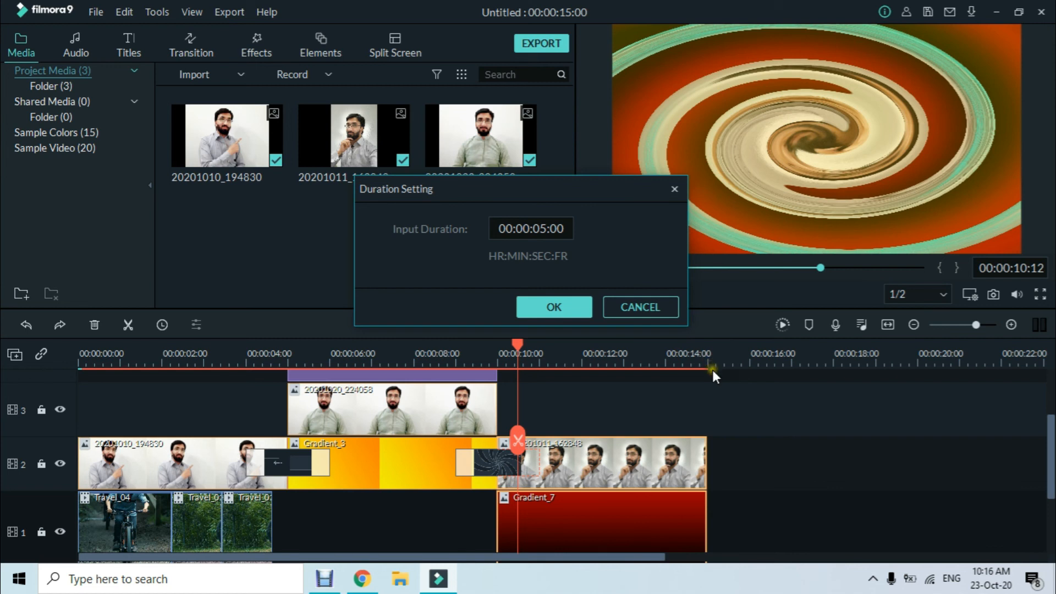
left_click(539, 229)
left_click(541, 228)
double_click(542, 228)
triple_click(542, 229)
double_click(542, 229)
type("14")
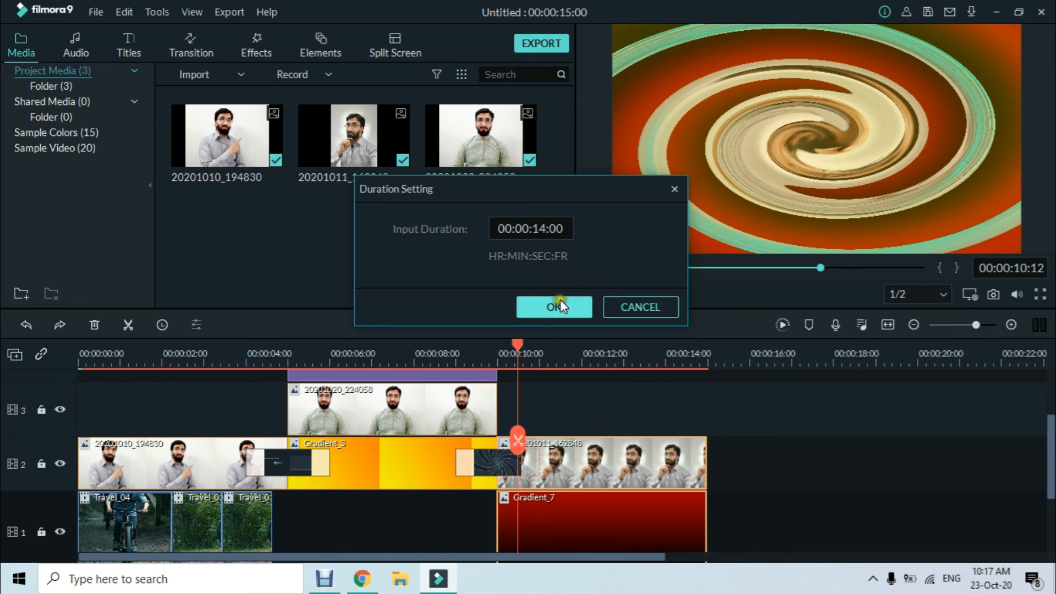
Apply a duration of 00:00:00:14 to the 20201011_162848 and Gradient_7 clips, undo the change and deselect them.
left_click(537, 225)
double_click(537, 226)
left_click(536, 227)
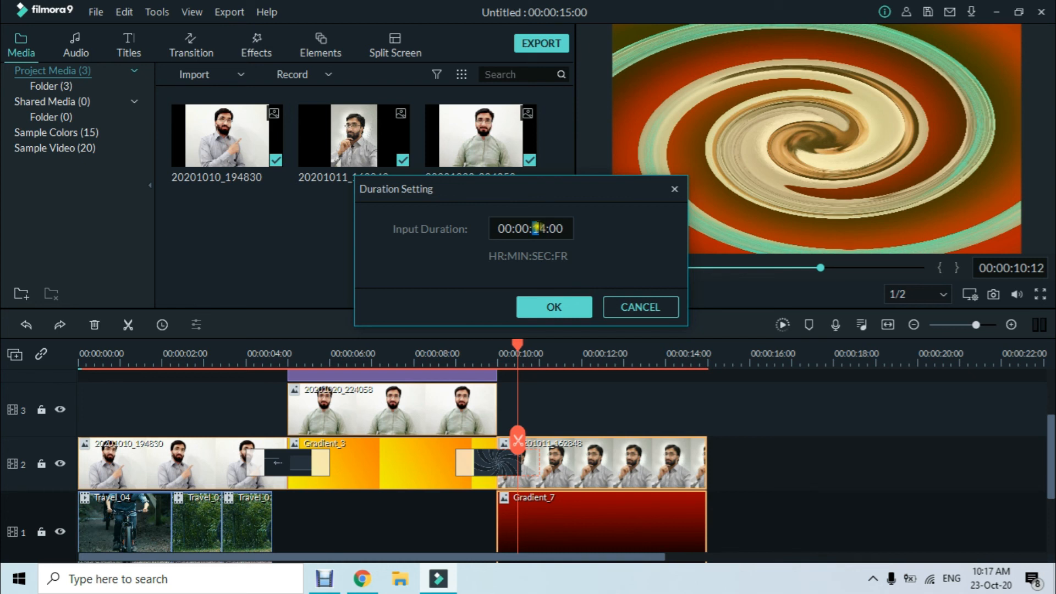
double_click(541, 228)
double_click(542, 229)
type("00")
double_click(557, 228)
type("14")
left_click(565, 305)
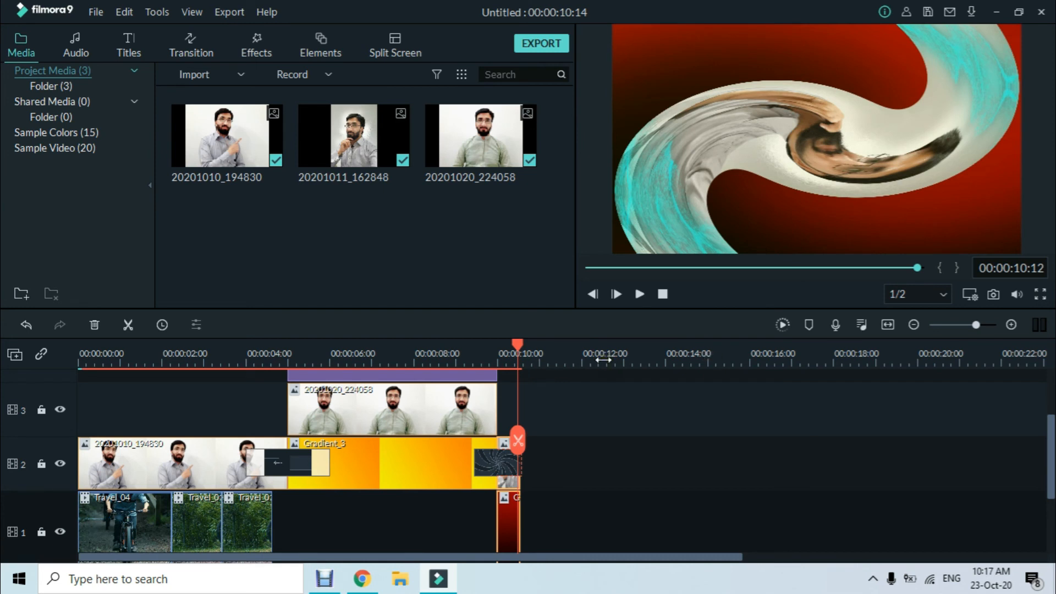
key("ctrl+z")
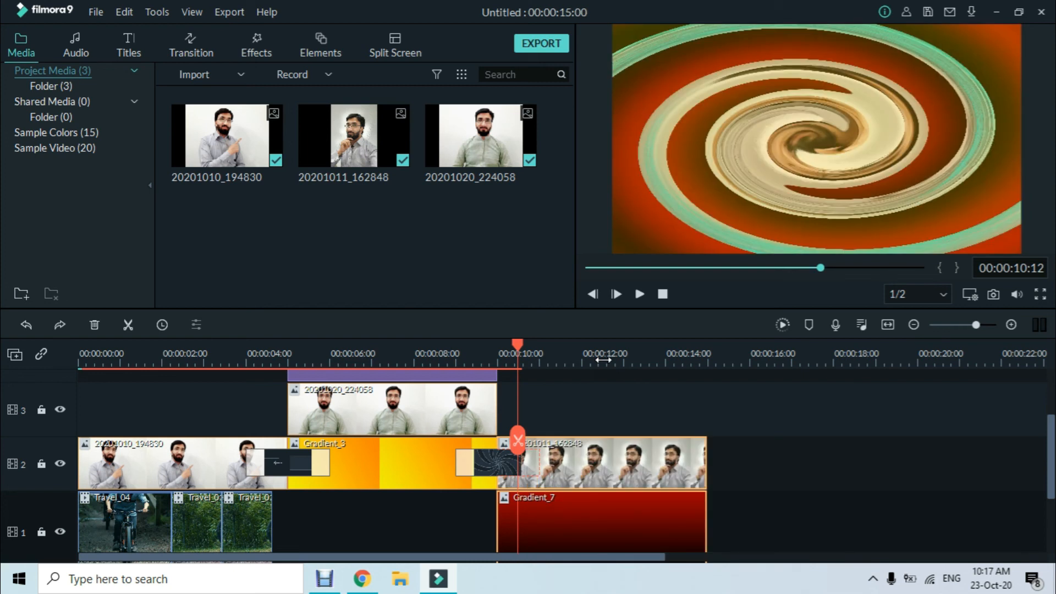
left_click(747, 414)
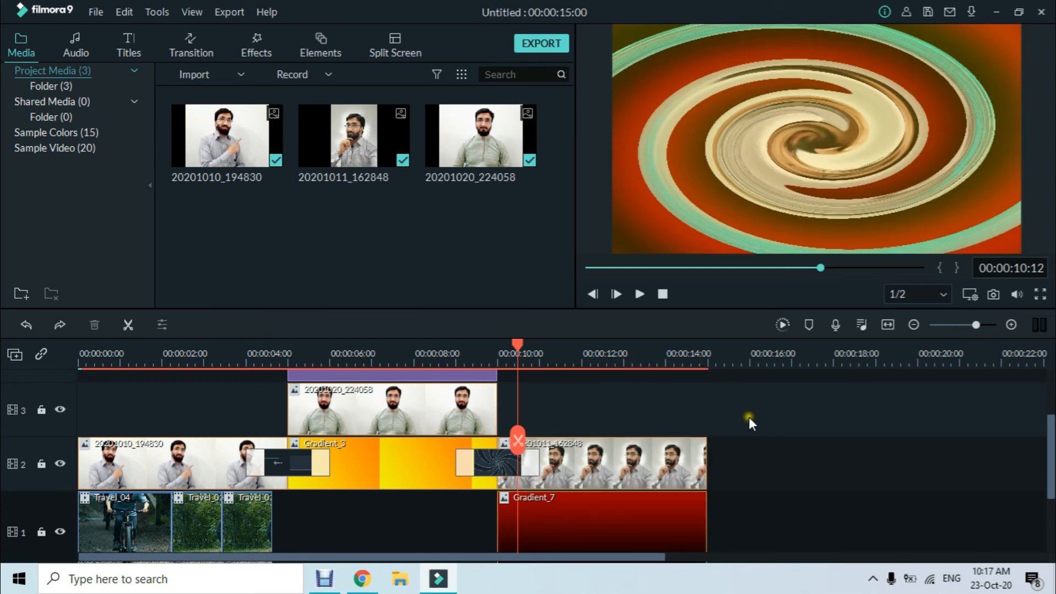
Move the playhead to 00:00:14:24 and select the 20201020_224058 image on track 3 to view its editing tools.
left_click_drag(707, 357, 418, 342)
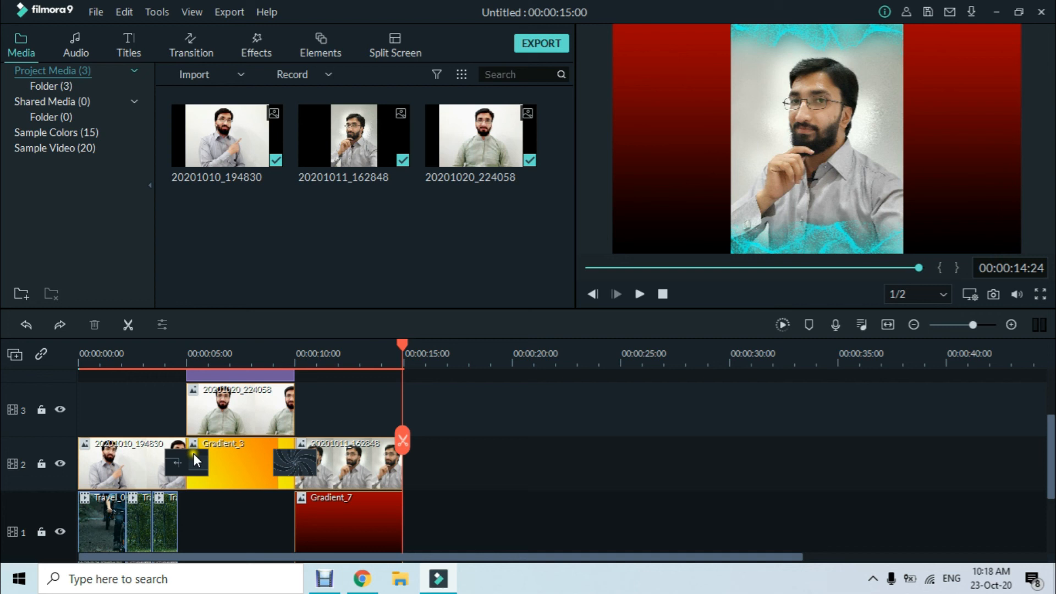
left_click(194, 416)
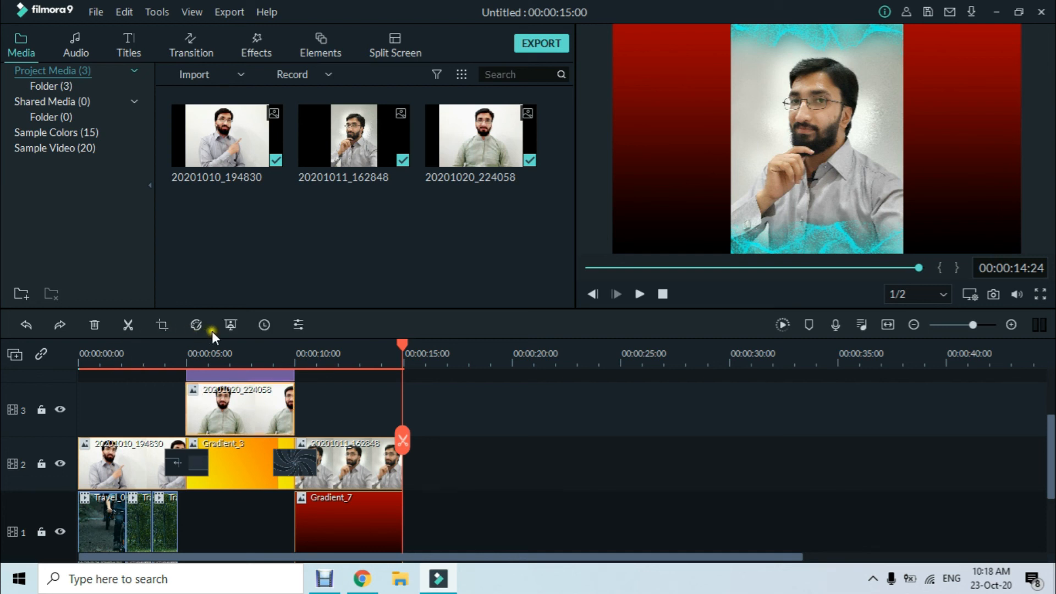
left_click(329, 395)
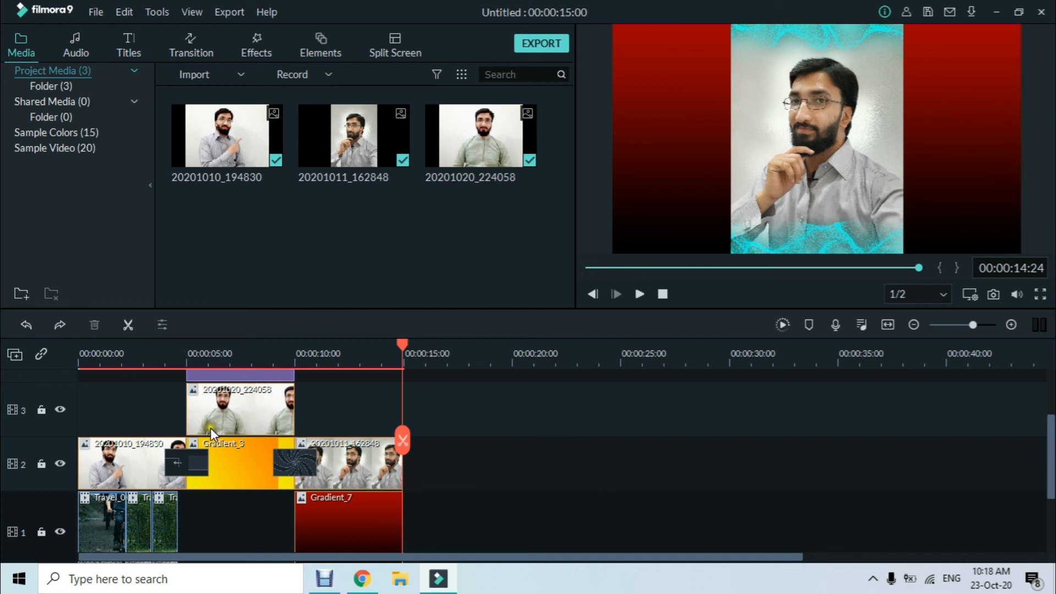
Apply the Boost Color preset to the 20201020_224058 image on track 3 in Advanced Color Correction and browse the remaining presets.
left_click(203, 414)
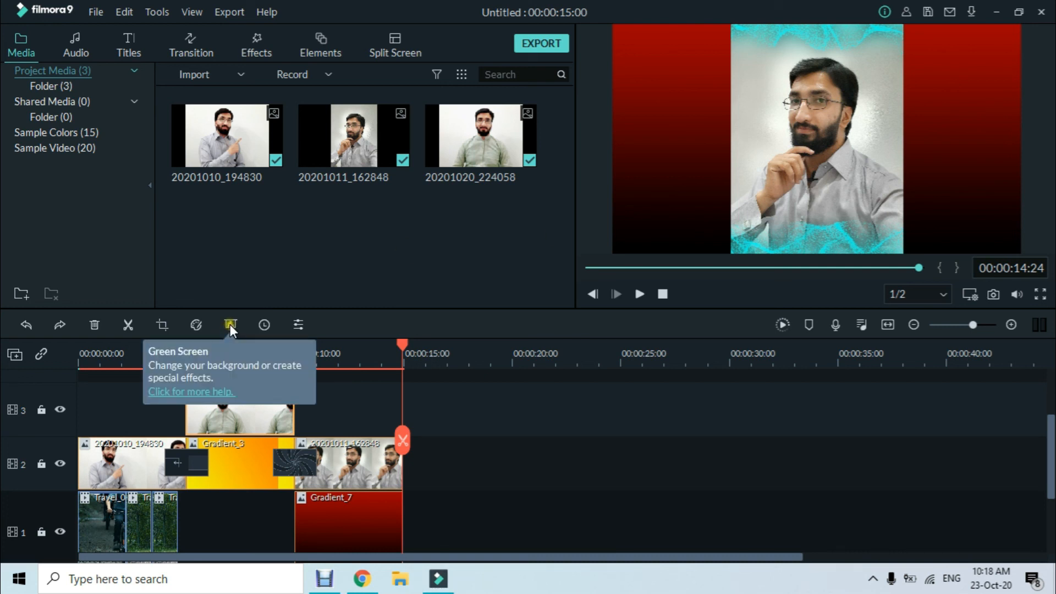
left_click(196, 325)
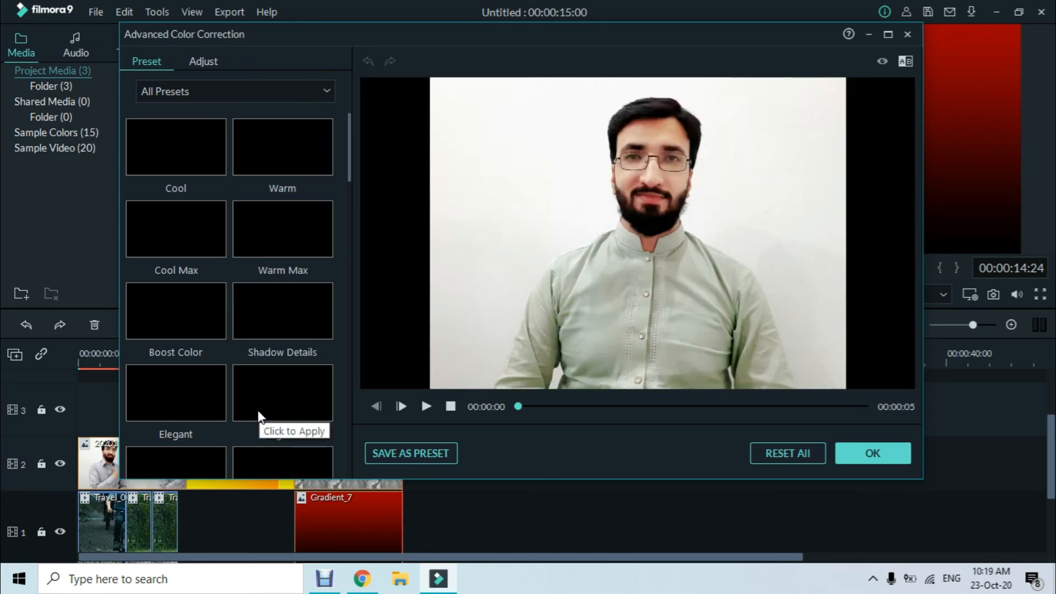
left_click(255, 407)
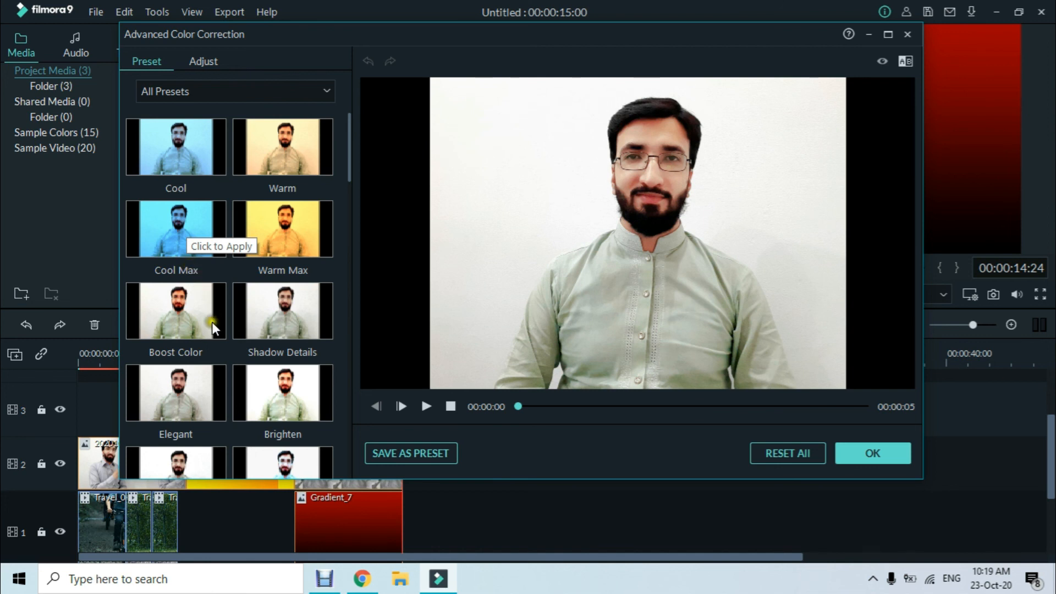
left_click(189, 315)
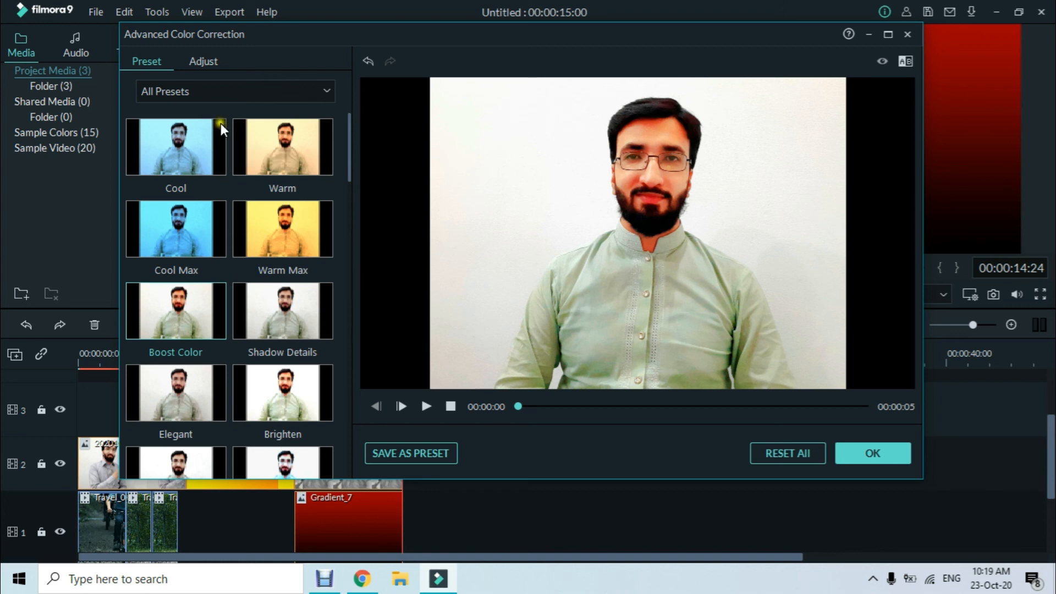
scroll(284, 337, "down", 8)
scroll(282, 333, "up", 8)
Examine the Color and Light groups among the manual color adjustments, collapsing each group again.
left_click(202, 62)
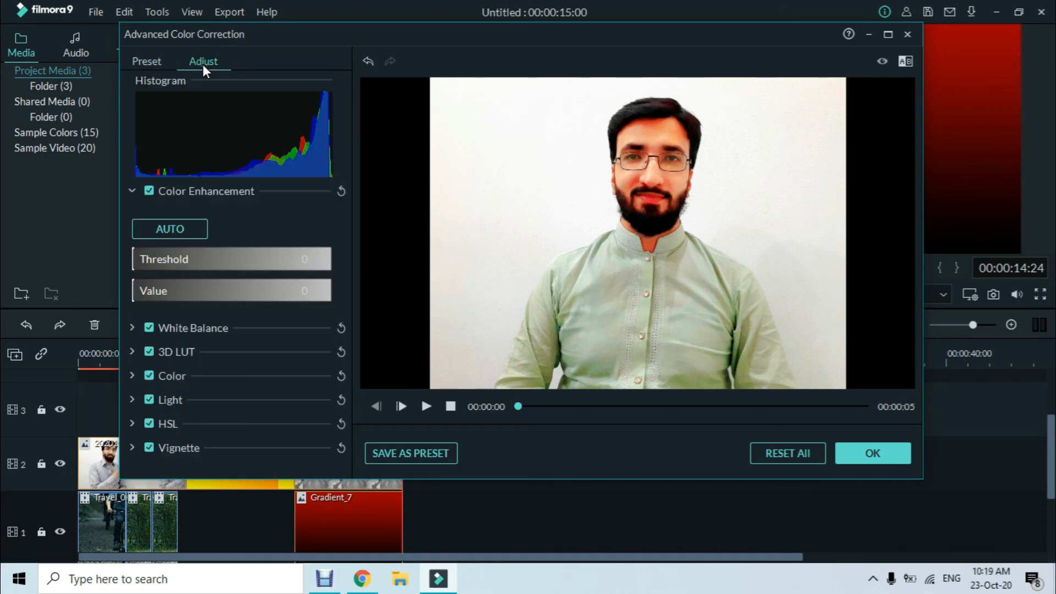
left_click(131, 376)
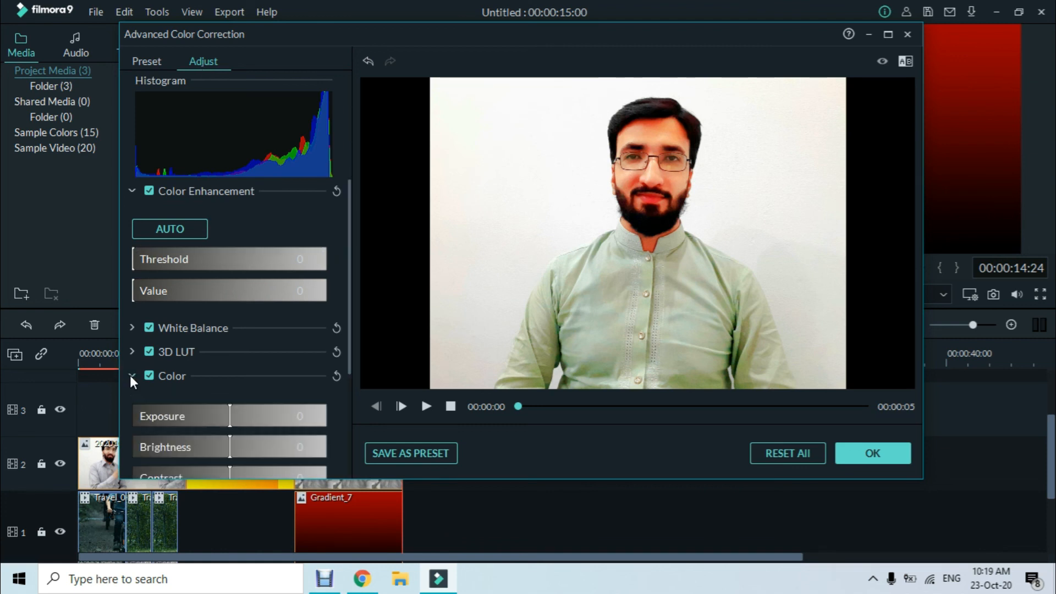
left_click(130, 376)
left_click(133, 399)
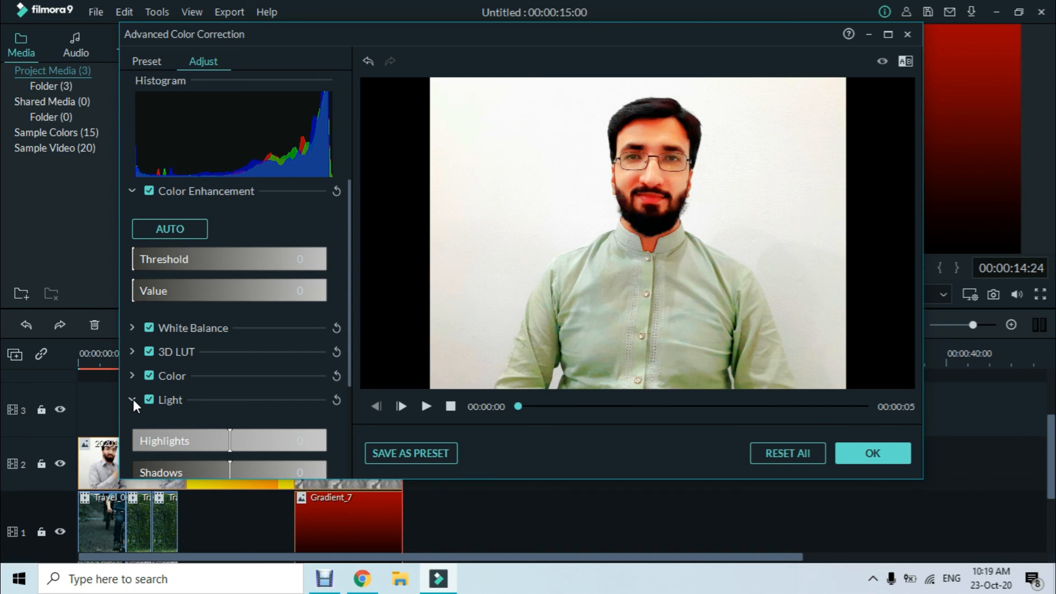
left_click(133, 400)
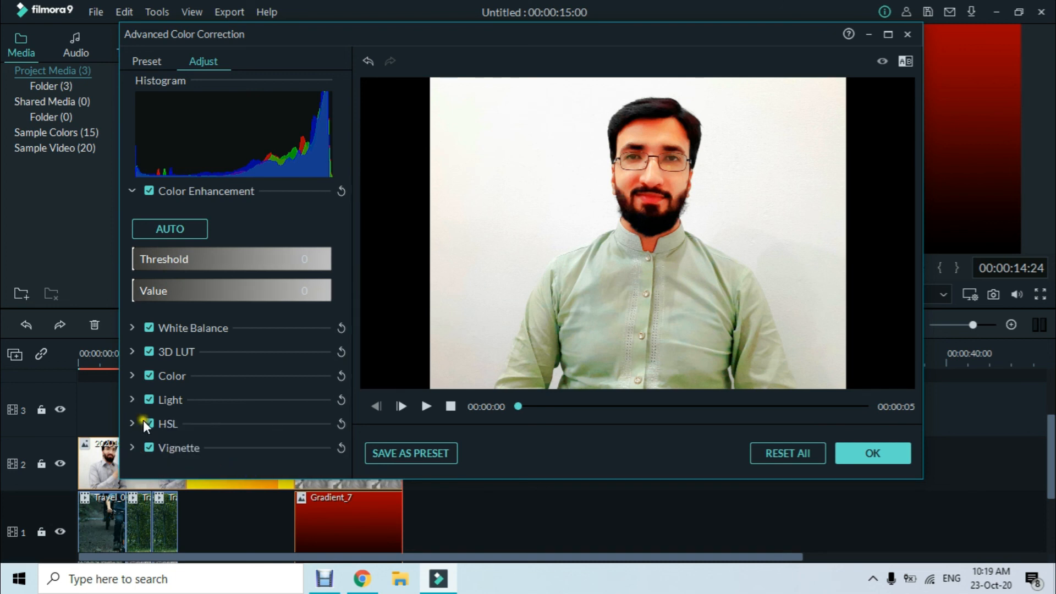
Look through the HSL color swatches, choose green and set its Hue to 100.
left_click(132, 422)
scroll(154, 439, "down", 2)
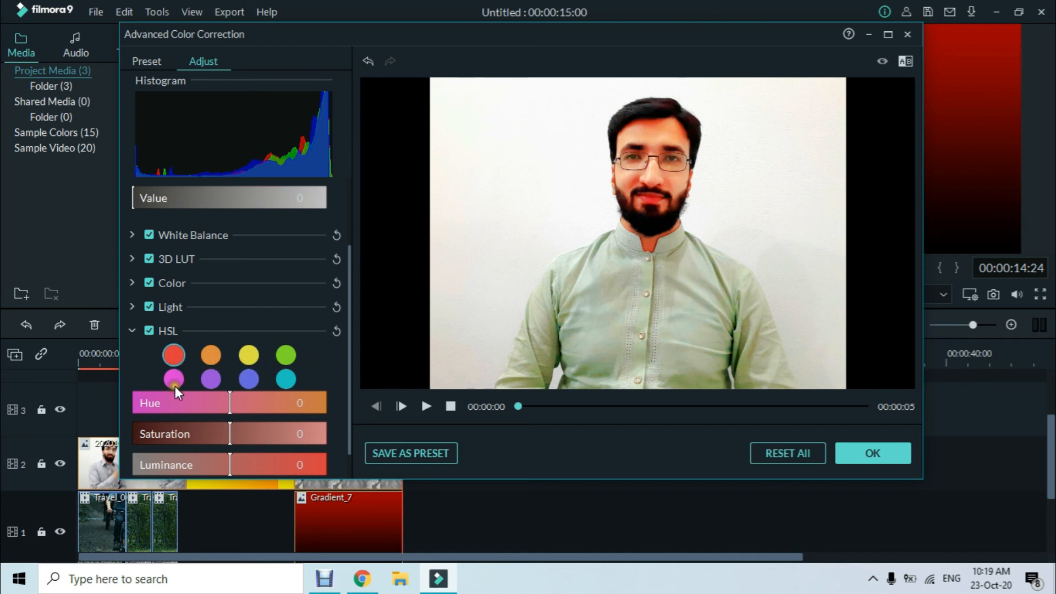
left_click(216, 353)
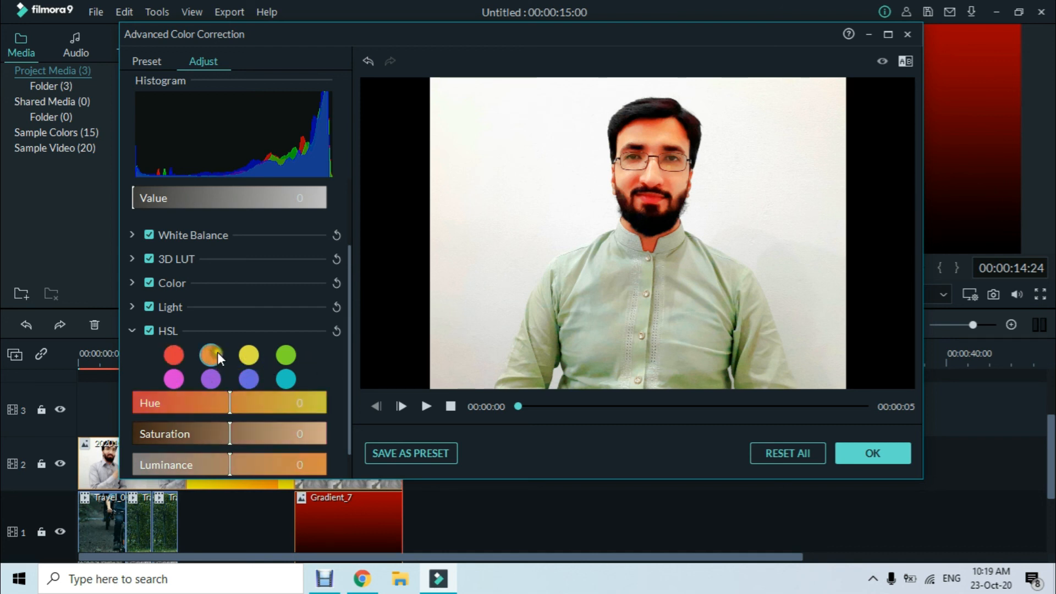
left_click(246, 361)
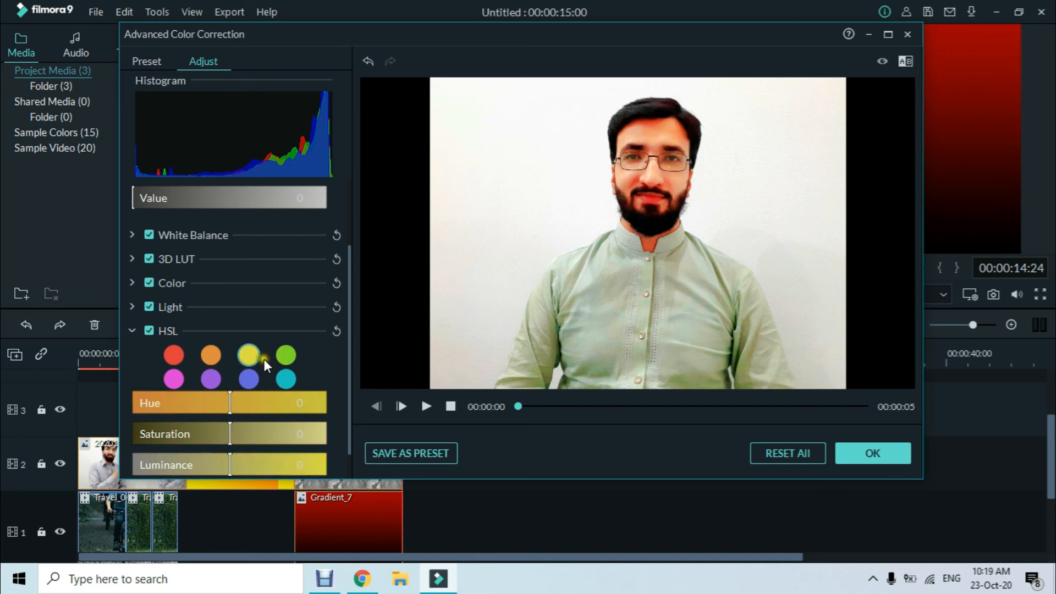
left_click(290, 355)
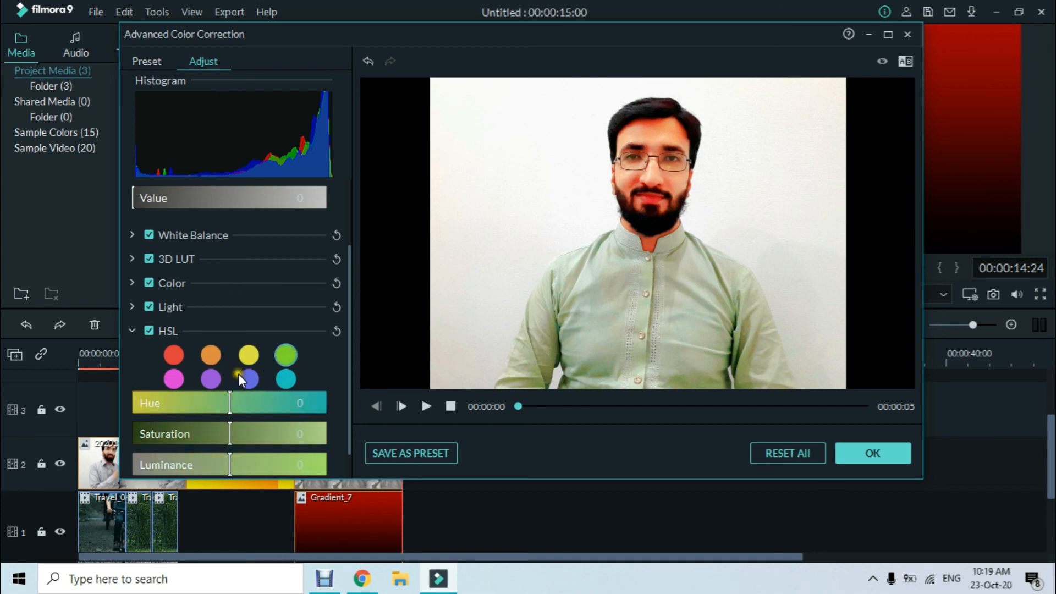
left_click_drag(222, 401, 297, 414)
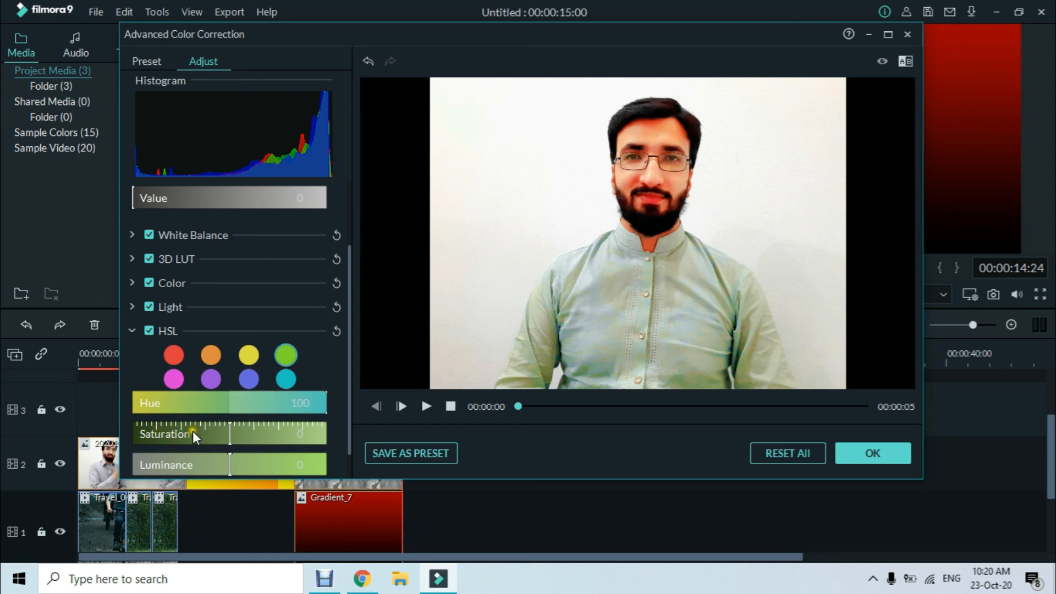
Try a Saturation of 56 and a Luminance of -84 for the green HSL range.
left_click_drag(210, 434, 172, 434)
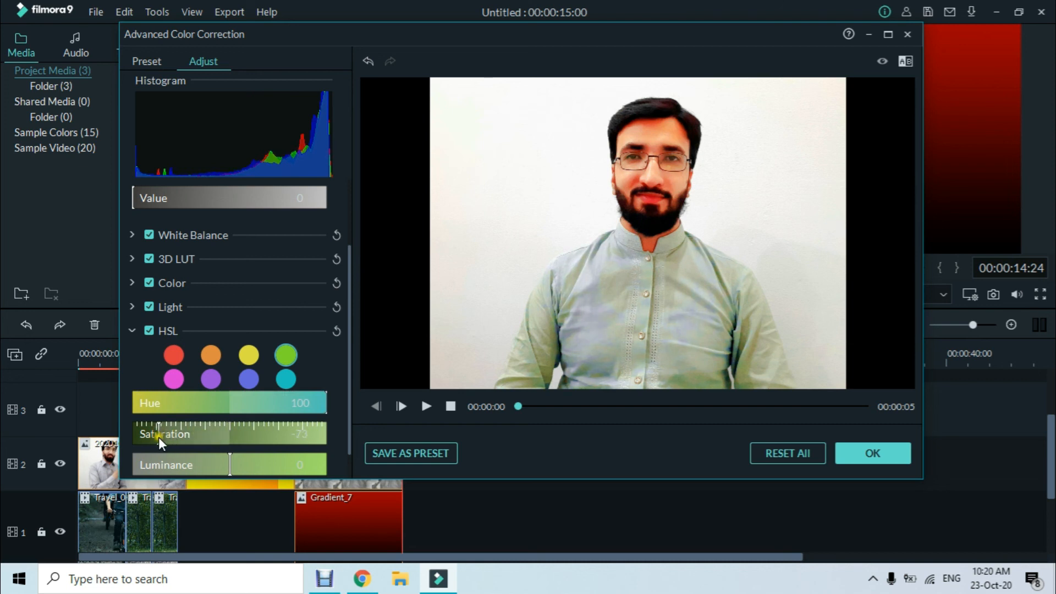
left_click_drag(242, 435, 146, 458)
scroll(223, 446, "down", 1)
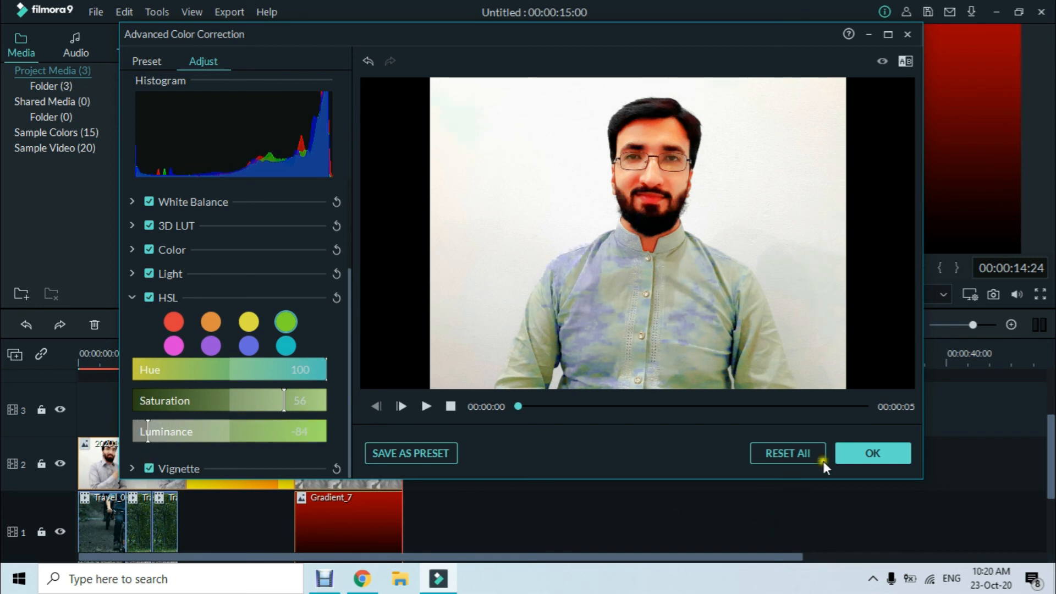
Set the green range's Luminance to 1 and Saturation to 0, and accept the color correction.
left_click(221, 437)
left_click_drag(240, 433, 230, 434)
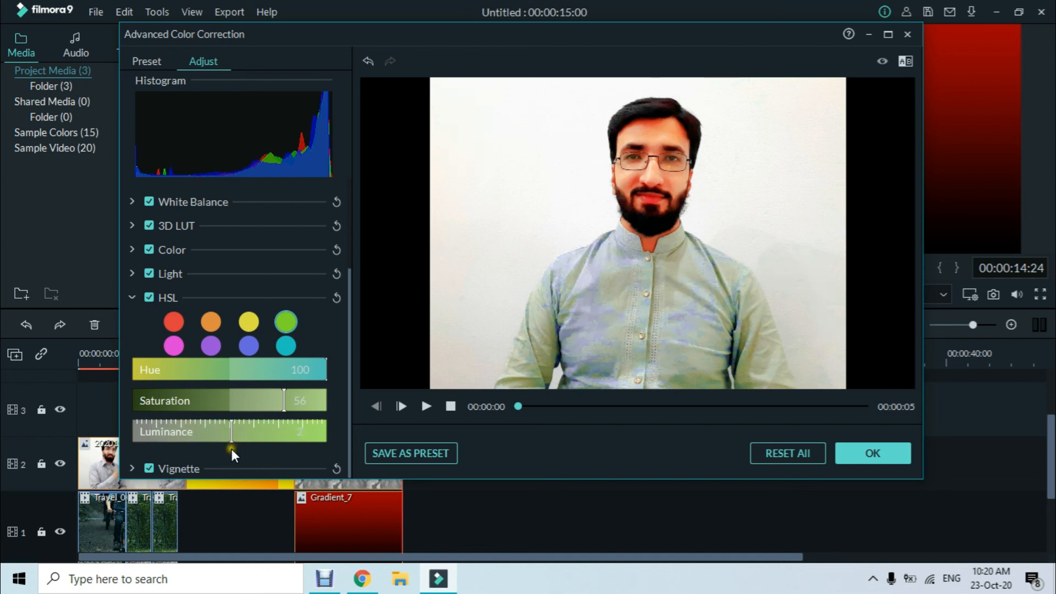
left_click(230, 398)
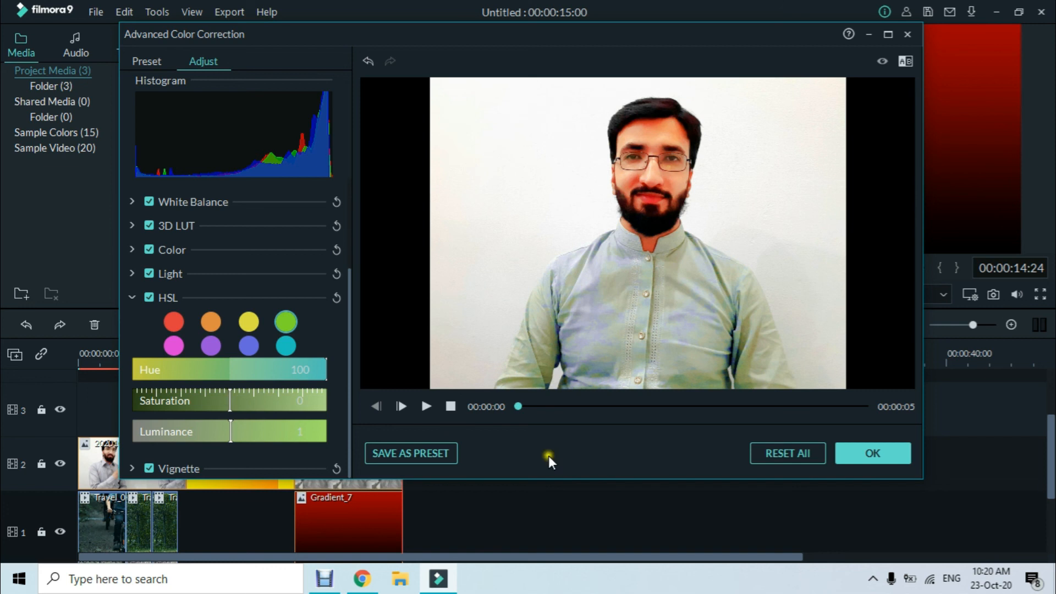
left_click(870, 457)
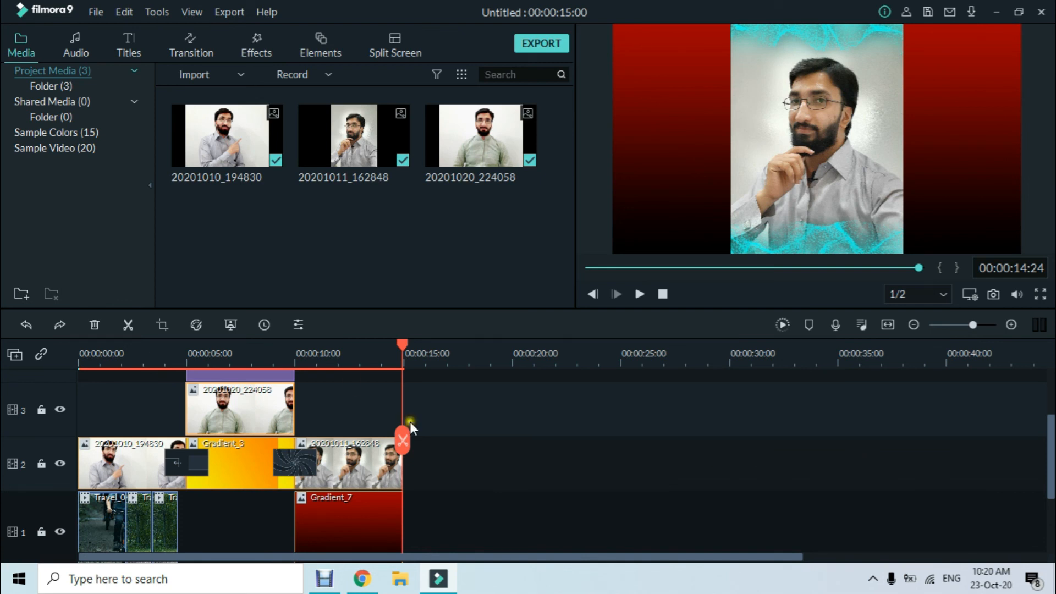
Preview the corrected image at 00:00:05:13 and look over the stacked video tracks 1 to 4 in the timeline.
left_click(219, 353)
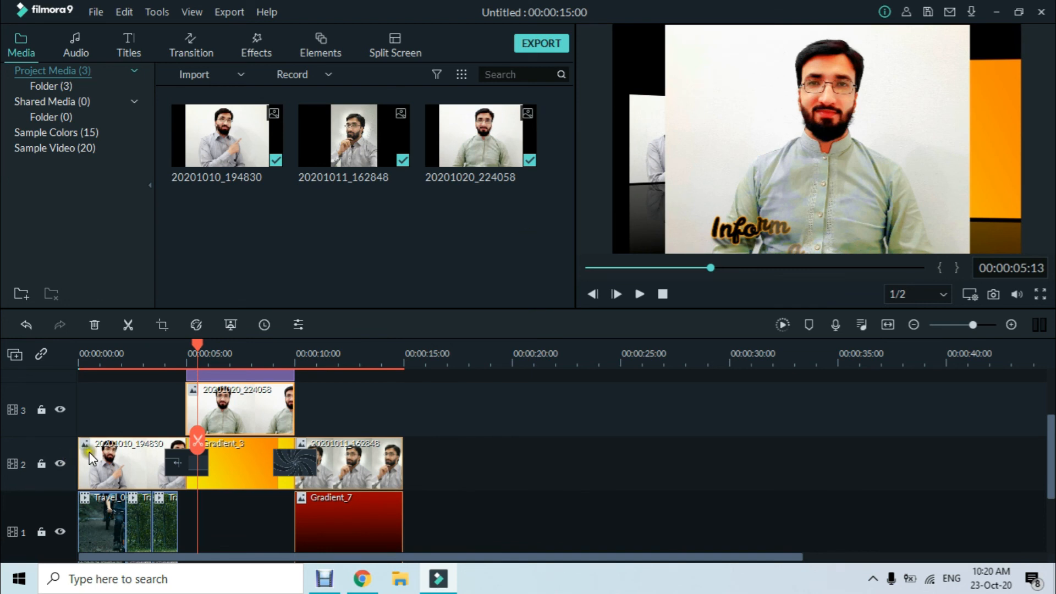
scroll(89, 455, "up", 1)
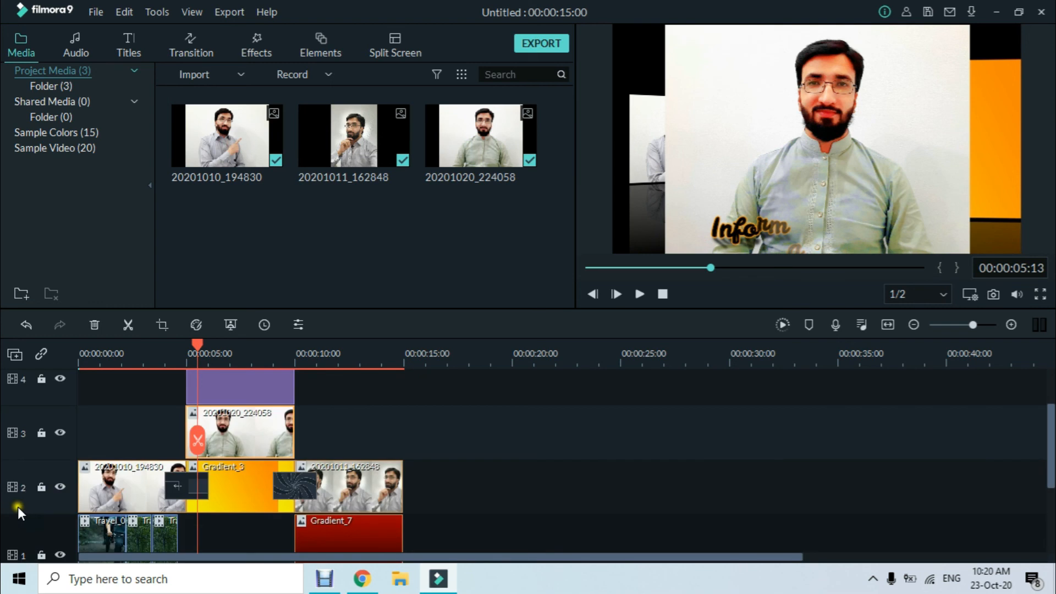
scroll(44, 453, "down", 4)
scroll(44, 453, "up", 5)
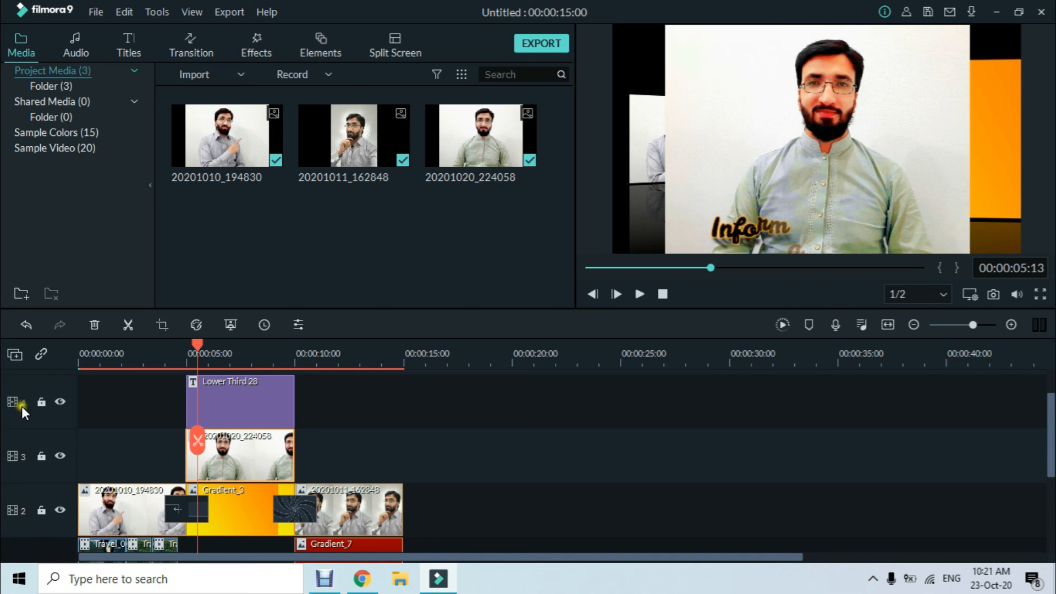
scroll(44, 424, "up", 2)
scroll(9, 451, "down", 2)
scroll(10, 441, "down", 3)
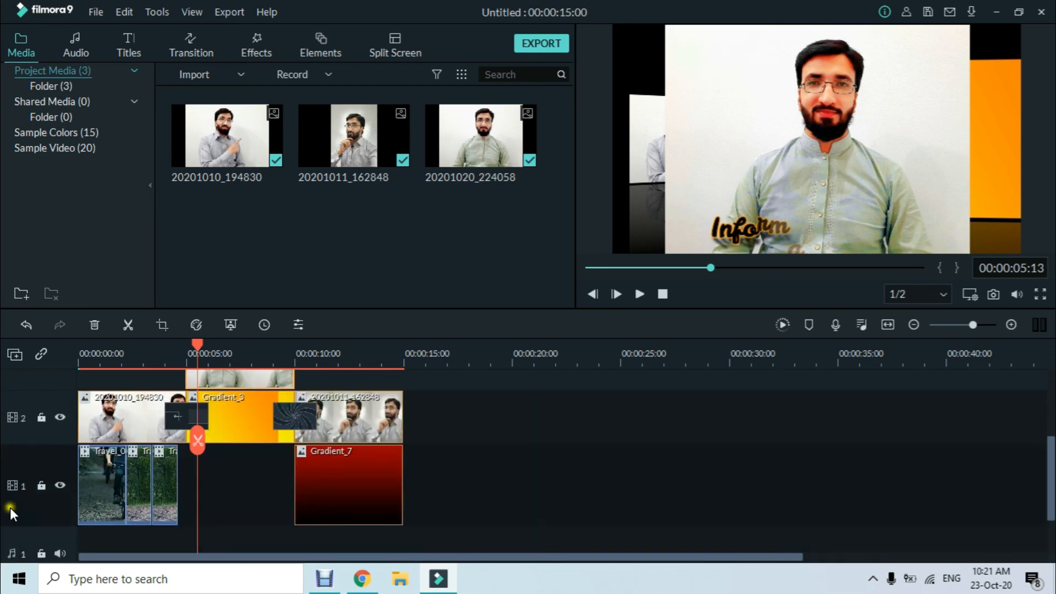
scroll(11, 440, "up", 3)
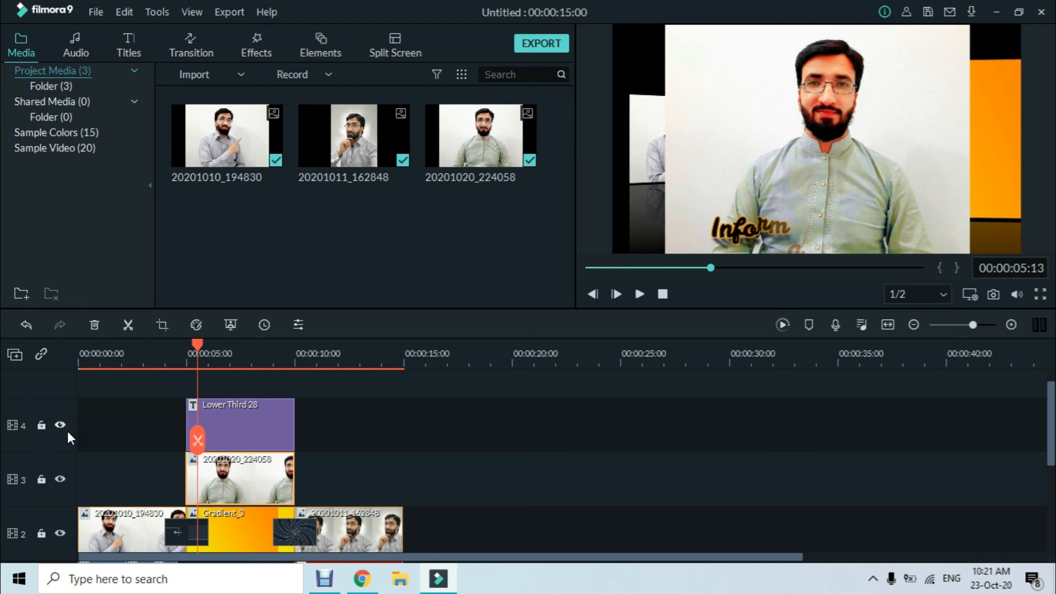
Copy the 20201020_224058 clip on track 3.
left_click(325, 449)
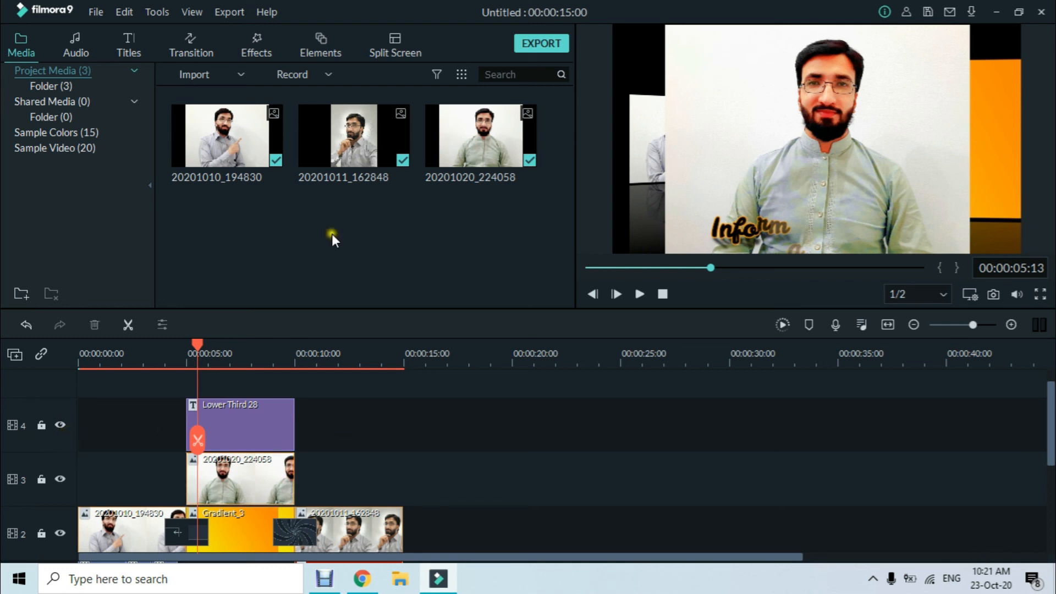
left_click(278, 477)
right_click(279, 477)
left_click(404, 2)
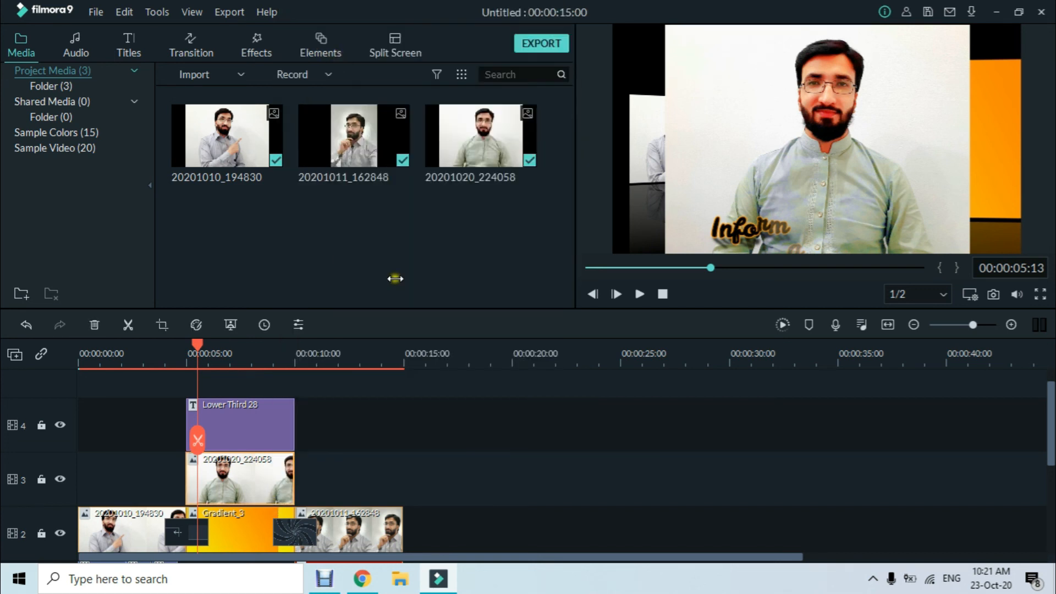
Paste the copied clip at 00:00:18:18 and move it to a new track 5, directly above the Lower Third 28 title.
left_click(485, 360)
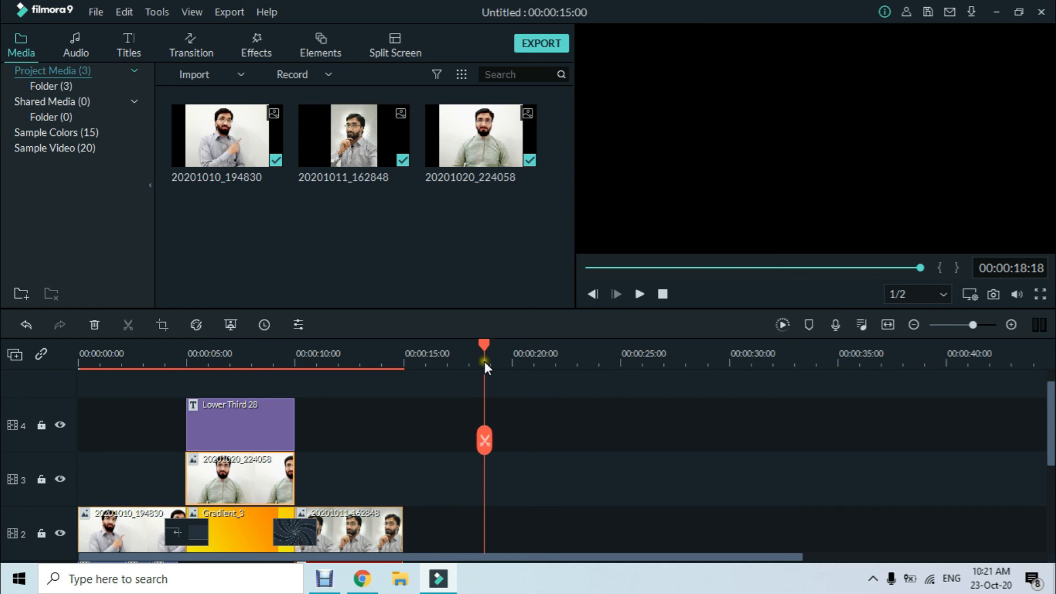
scroll(518, 446, "down", 2)
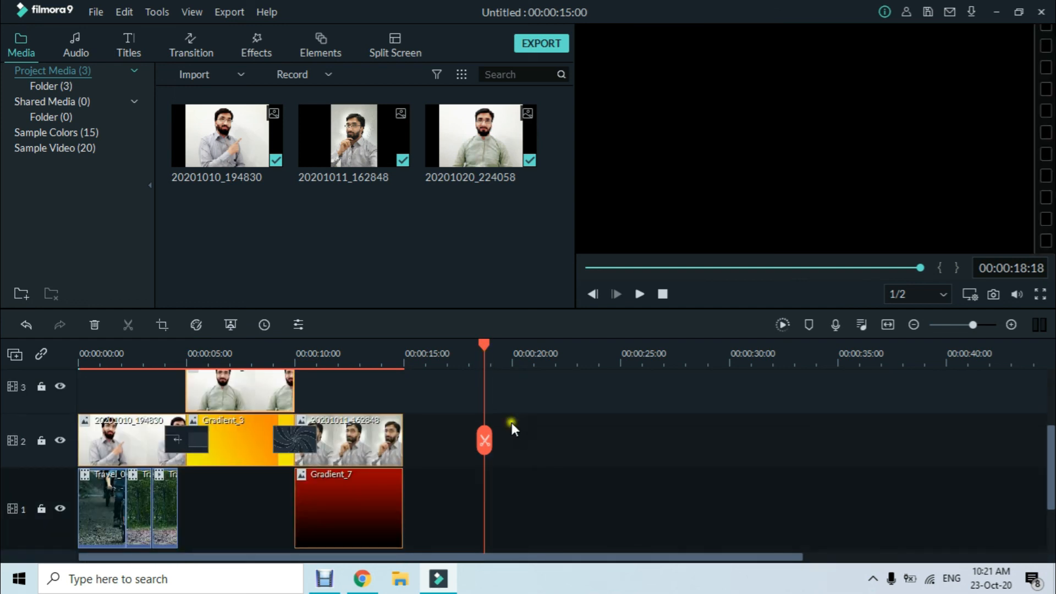
key("ctrl+v")
scroll(495, 495, "up", 1)
left_click_drag(506, 517, 218, 399)
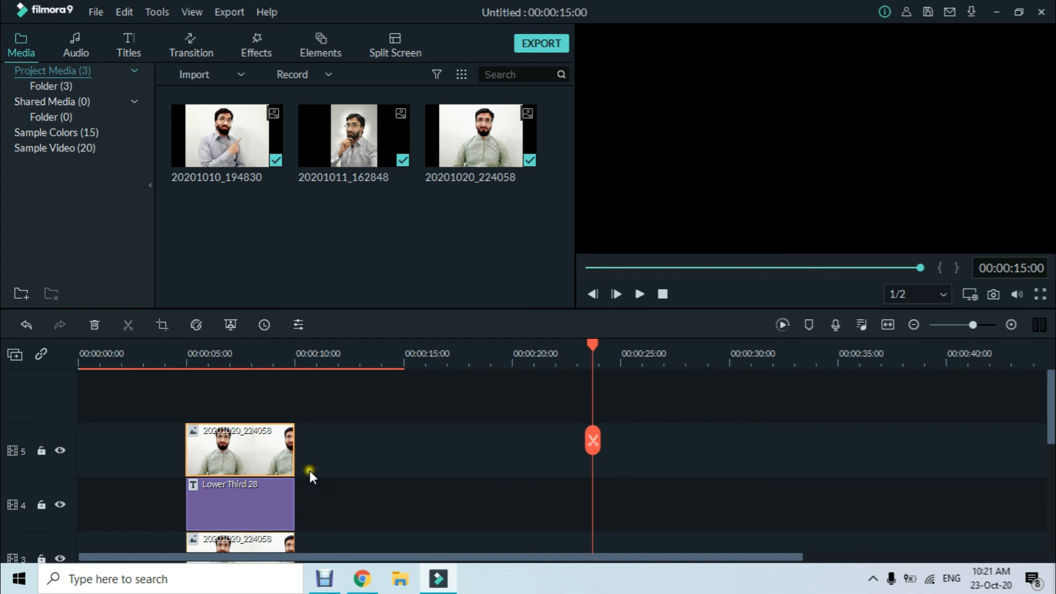
Add the Folk songs Yellow Ribbon - We Will Get There and Lior seker - First Adventure to audio tracks 1 and 2 from the timeline's start.
scroll(13, 475, "down", 5)
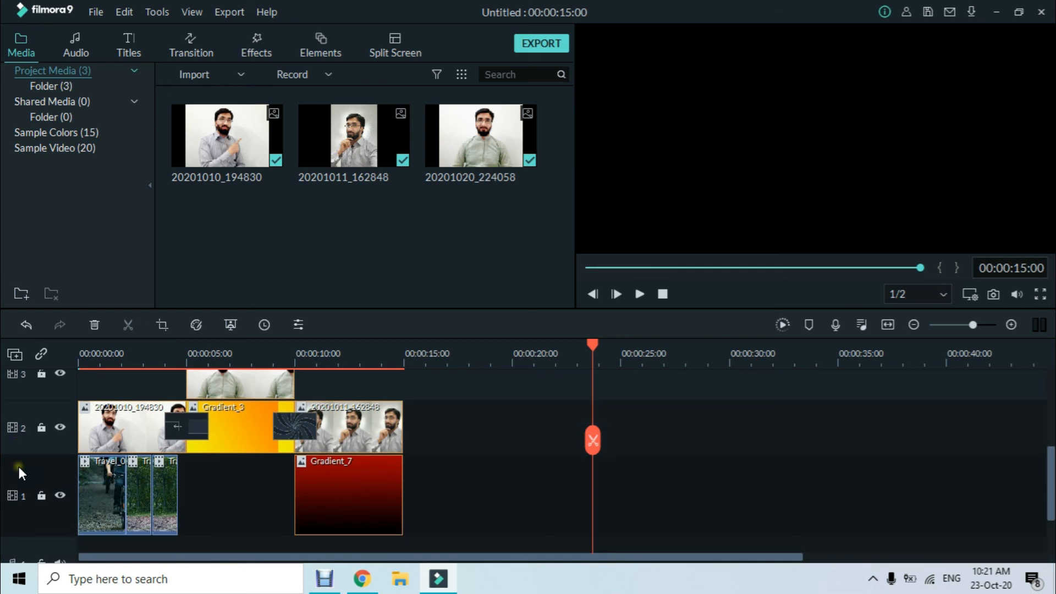
scroll(19, 466, "down", 3)
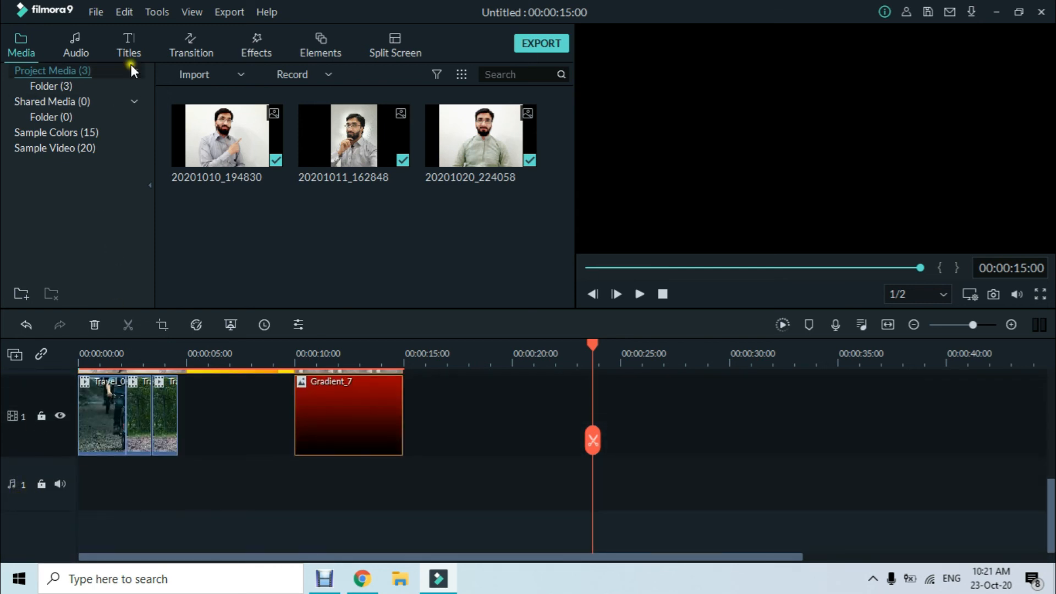
left_click(74, 50)
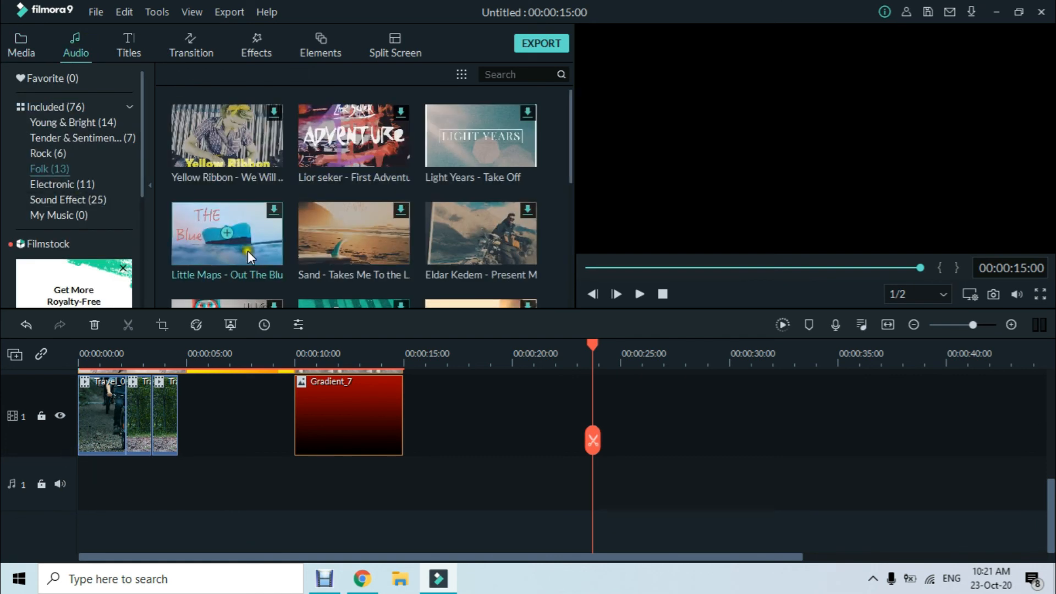
mouse_move(245, 253)
left_mouse_down()
mouse_move(238, 282)
mouse_move(250, 236)
left_mouse_up()
left_click_drag(263, 151, 61, 485)
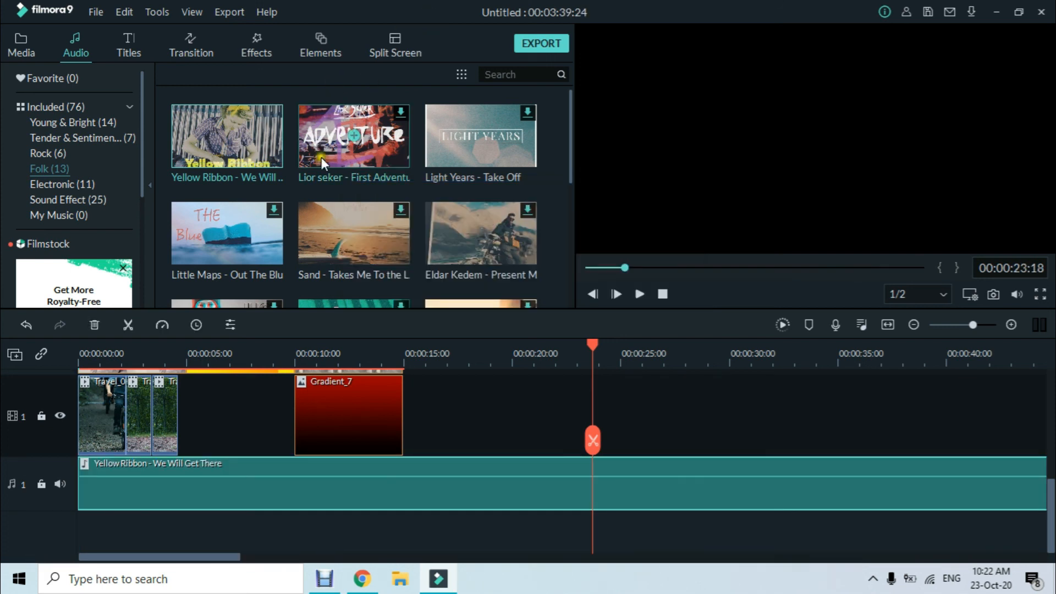
left_click_drag(358, 158, 59, 523)
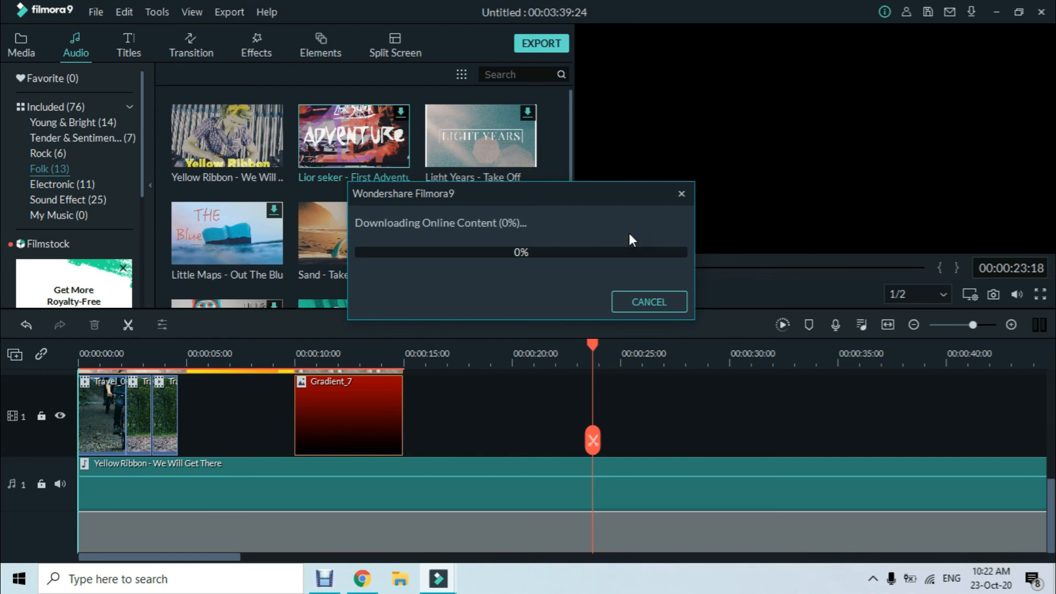
Look through all the stacked video and audio tracks in the timeline and clear the clip selection.
scroll(19, 467, "up", 4)
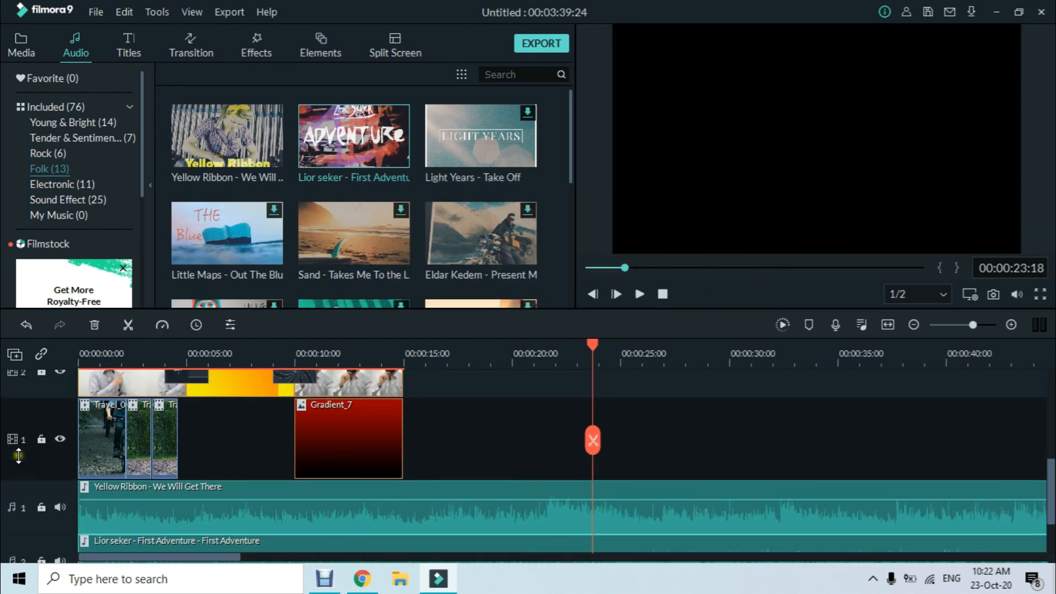
scroll(18, 453, "up", 3)
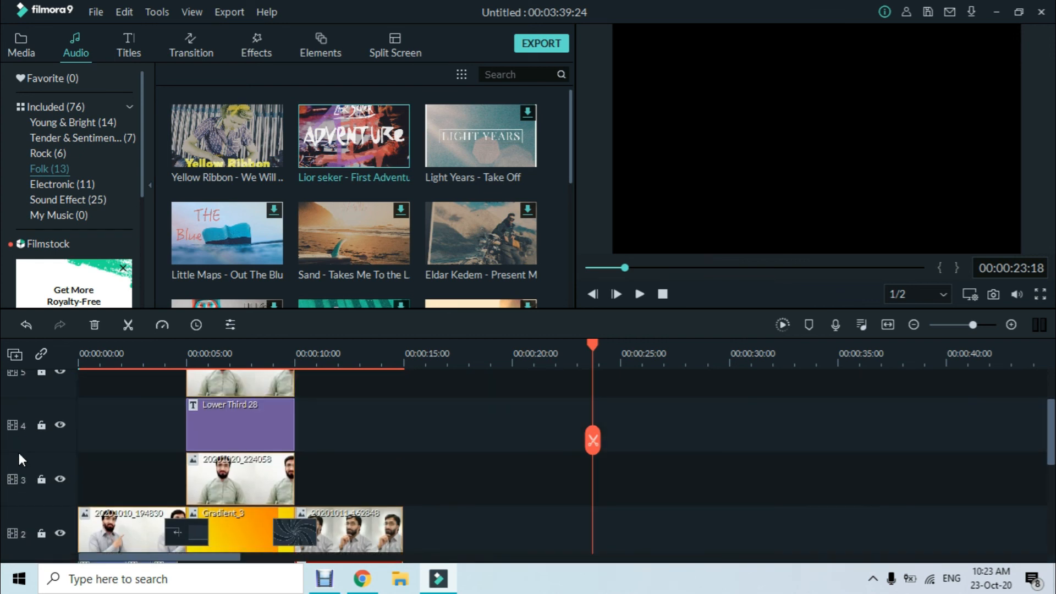
scroll(13, 487, "down", 6)
scroll(12, 487, "down", 3)
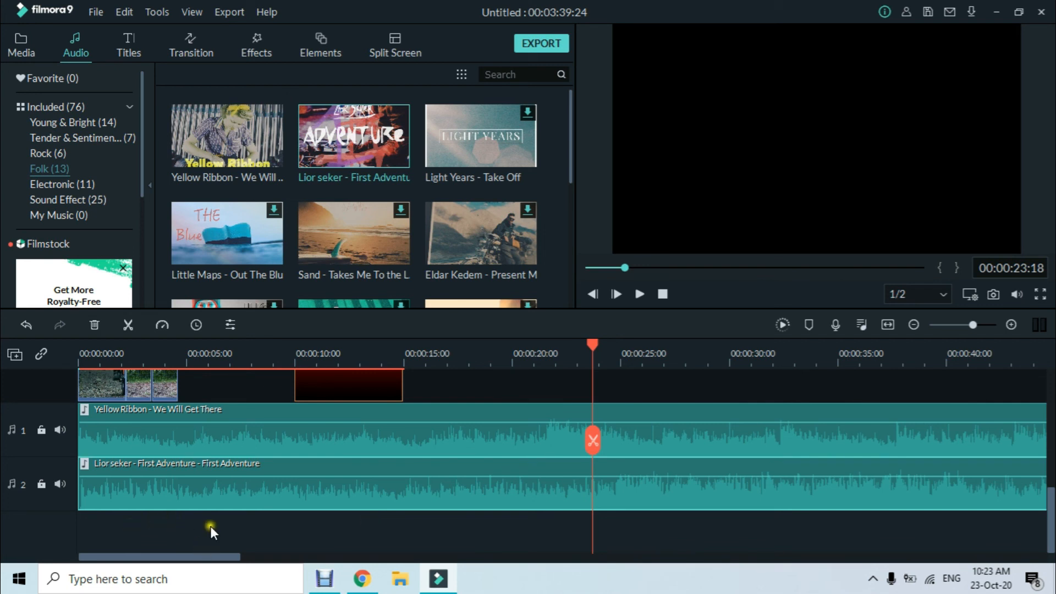
scroll(210, 526, "up", 2)
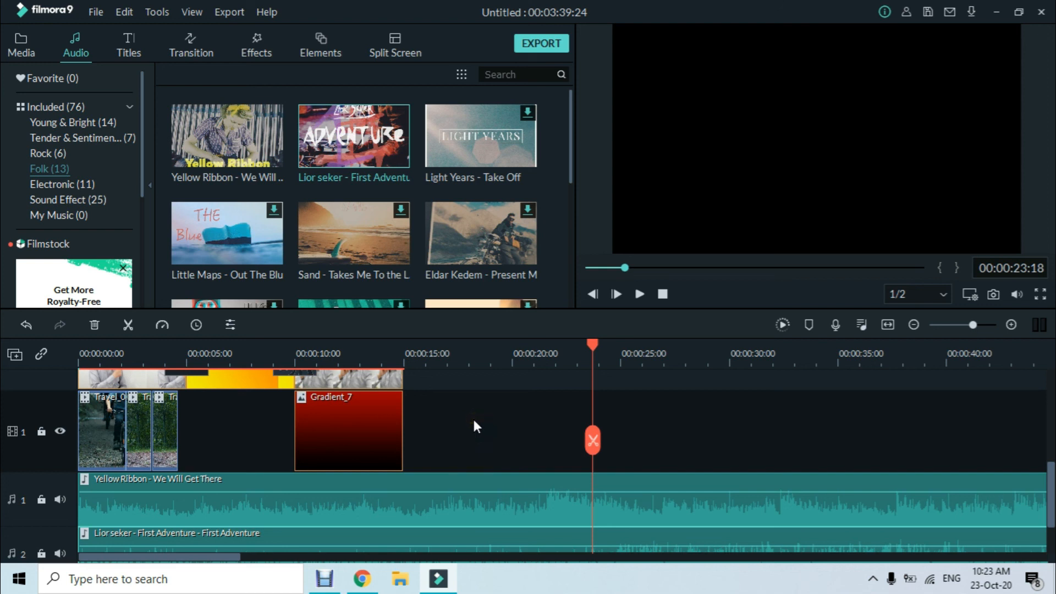
scroll(472, 418, "up", 5)
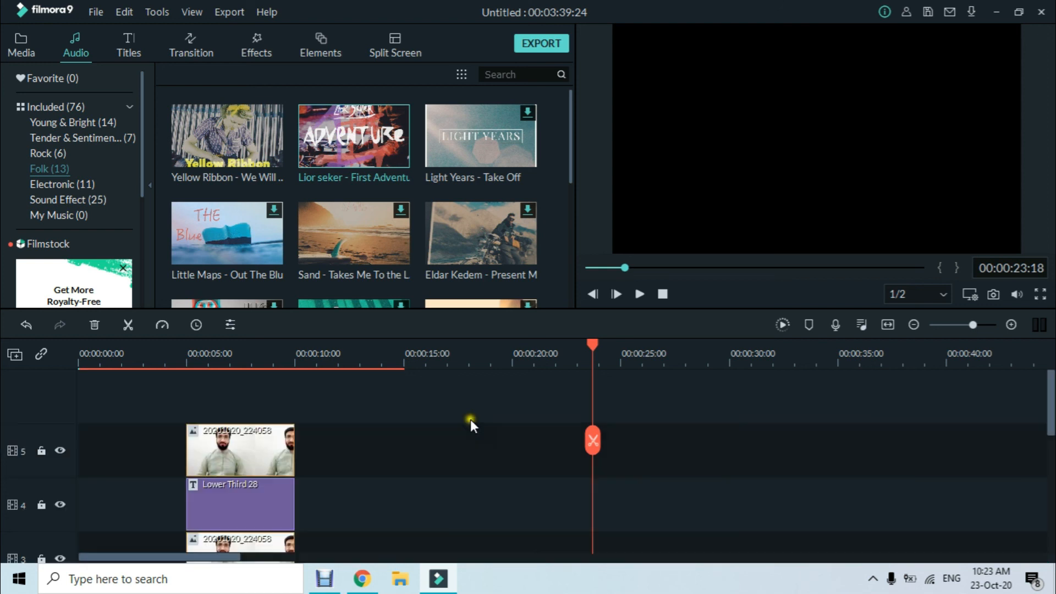
left_click(346, 392)
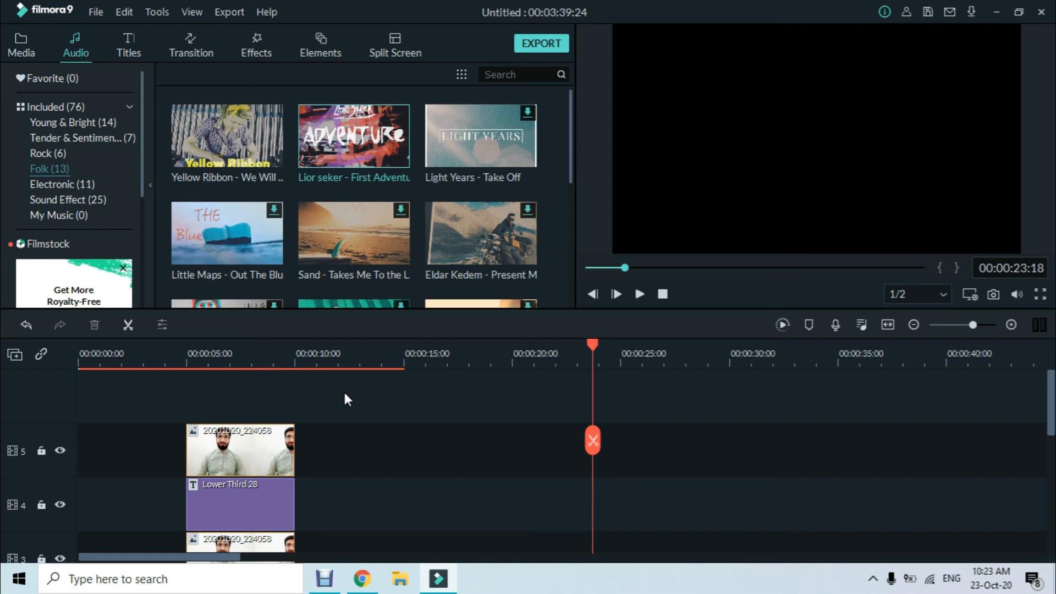